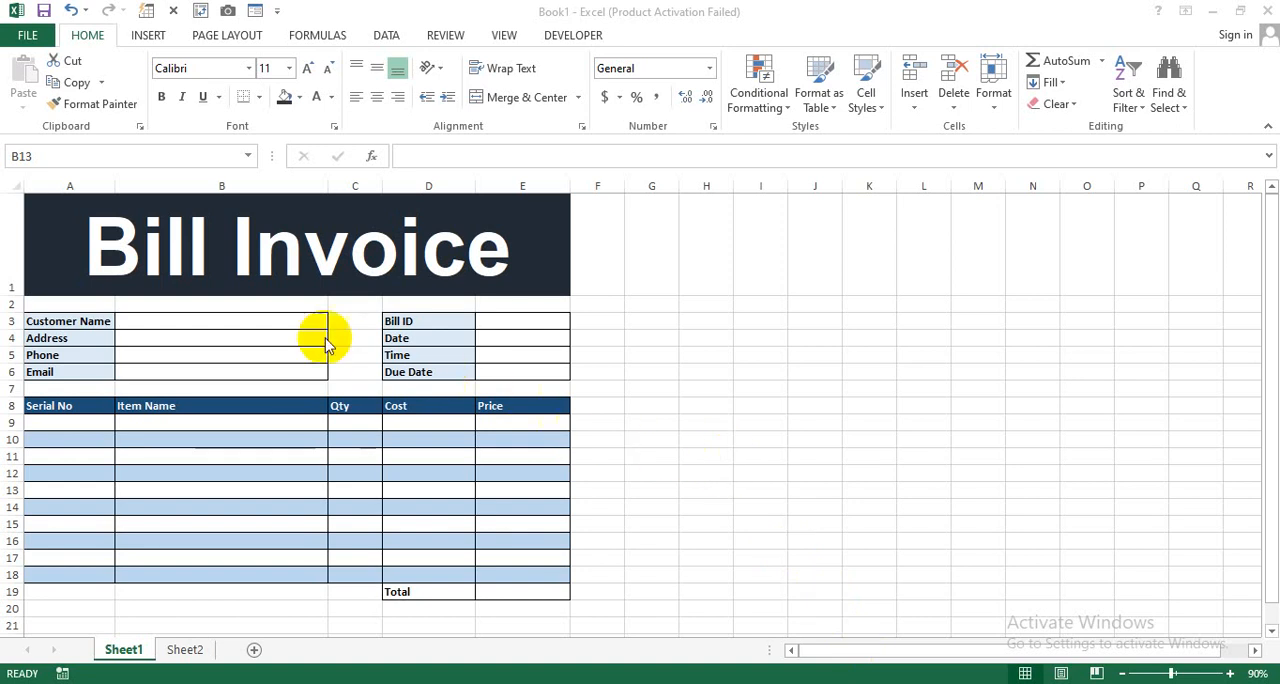
- Examine the invoice's customer, bill and item fields on Sheet1 and the customer details table on Sheet2
click(265, 324)
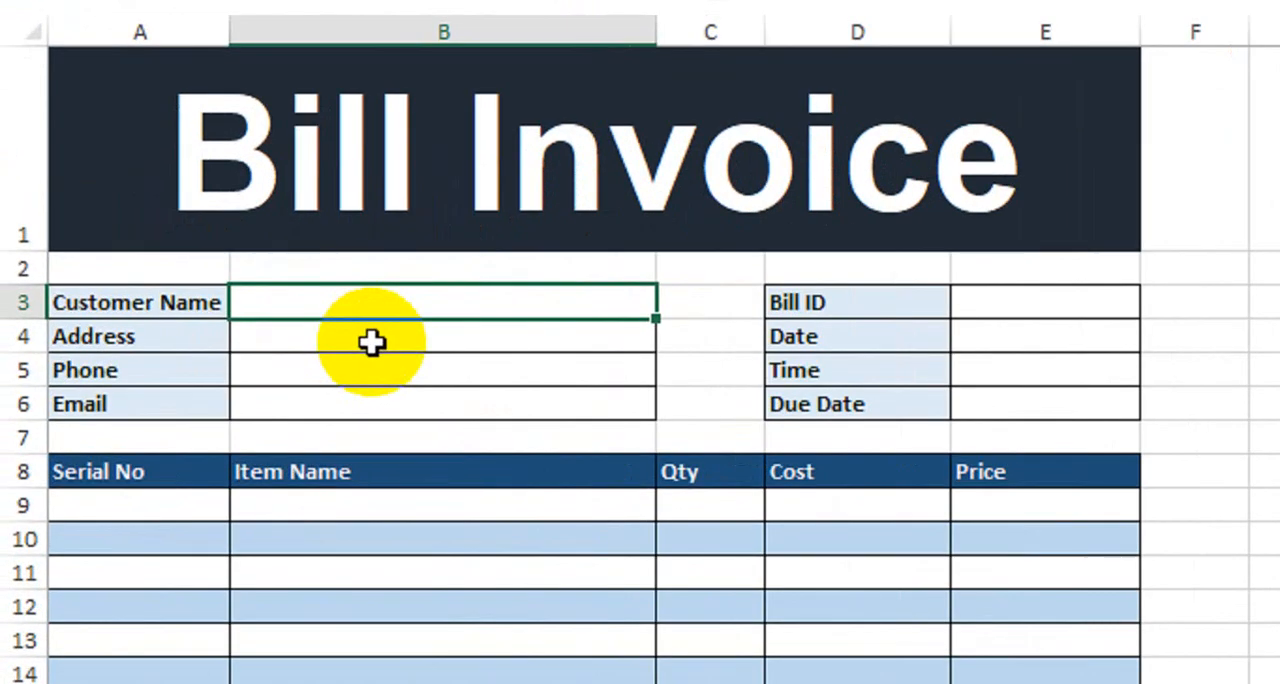
click(355, 340)
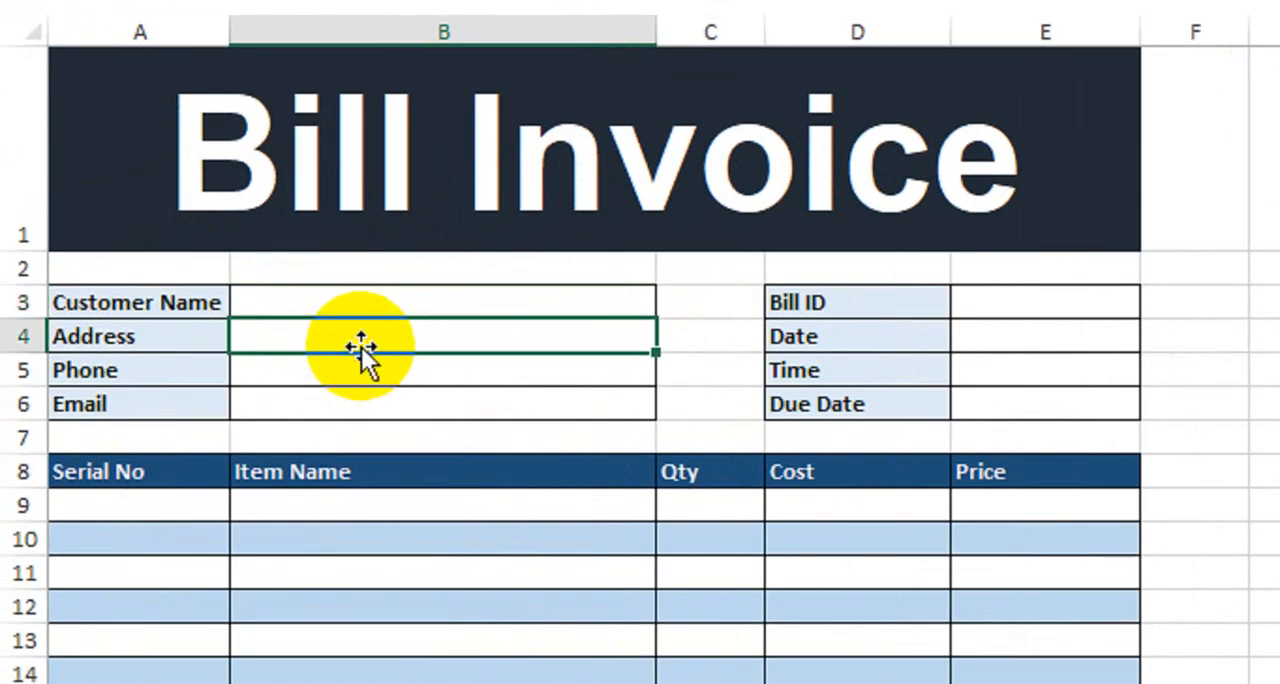
click(366, 376)
click(393, 406)
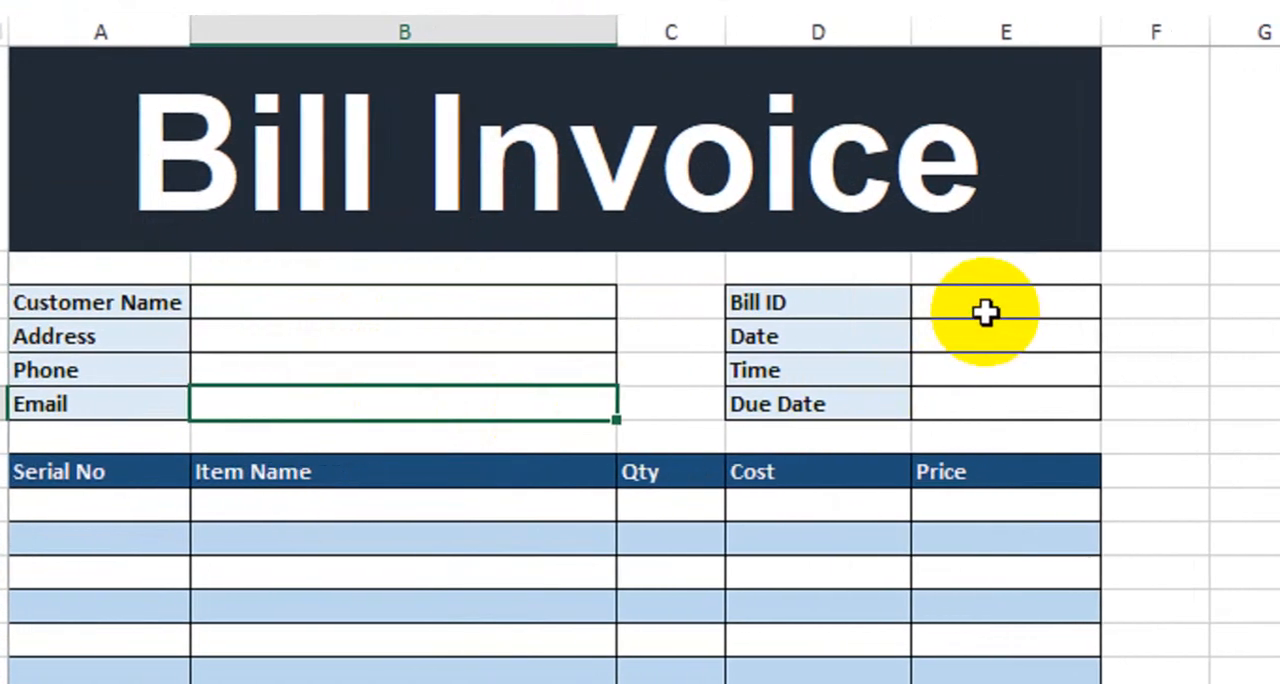
click(1027, 308)
click(960, 340)
click(946, 370)
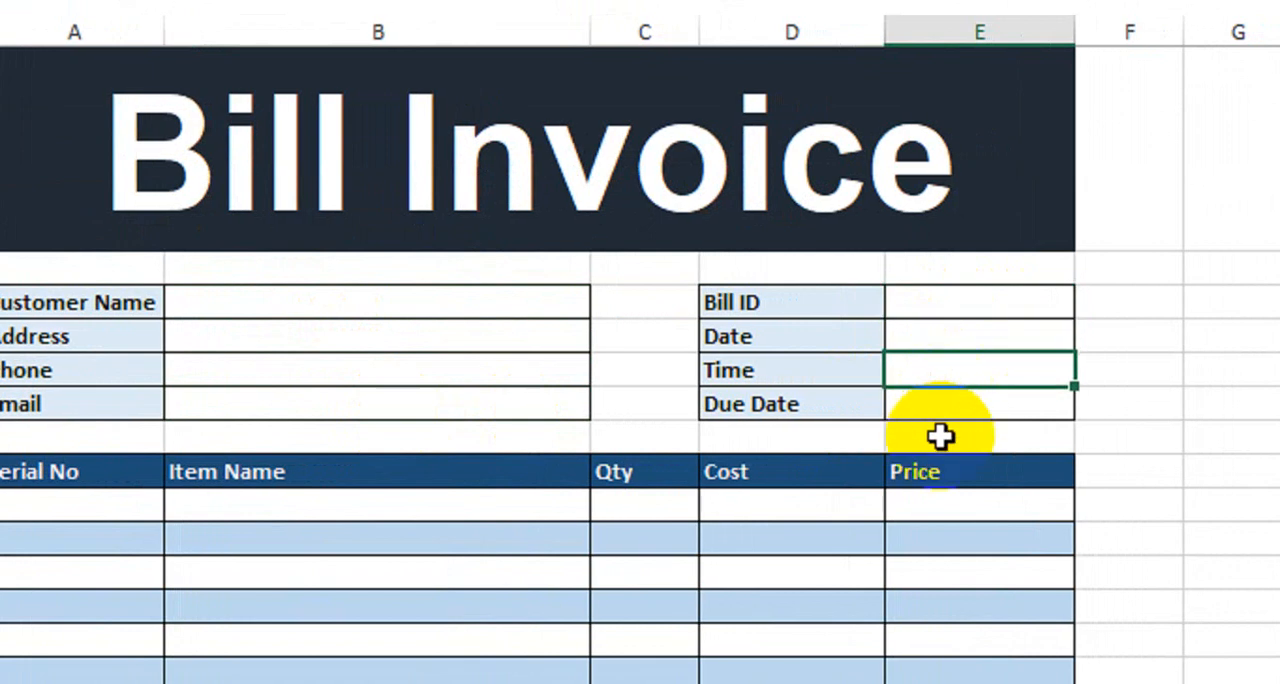
click(948, 437)
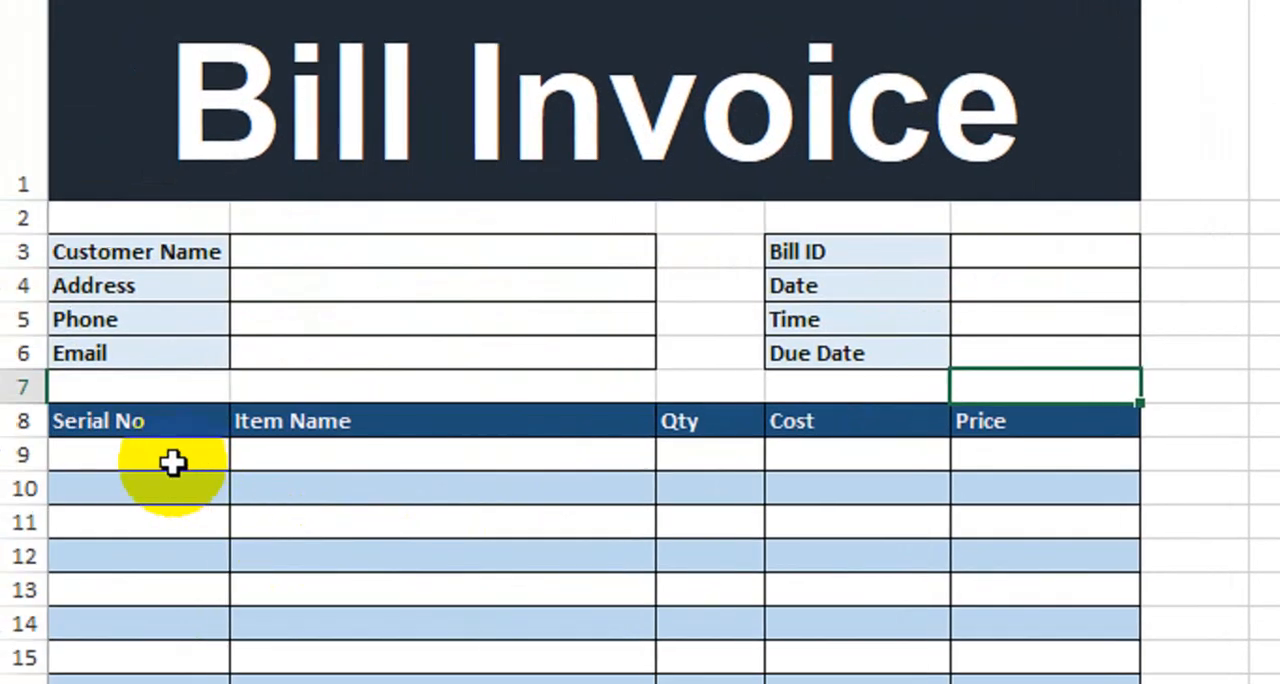
drag(132, 462, 956, 572)
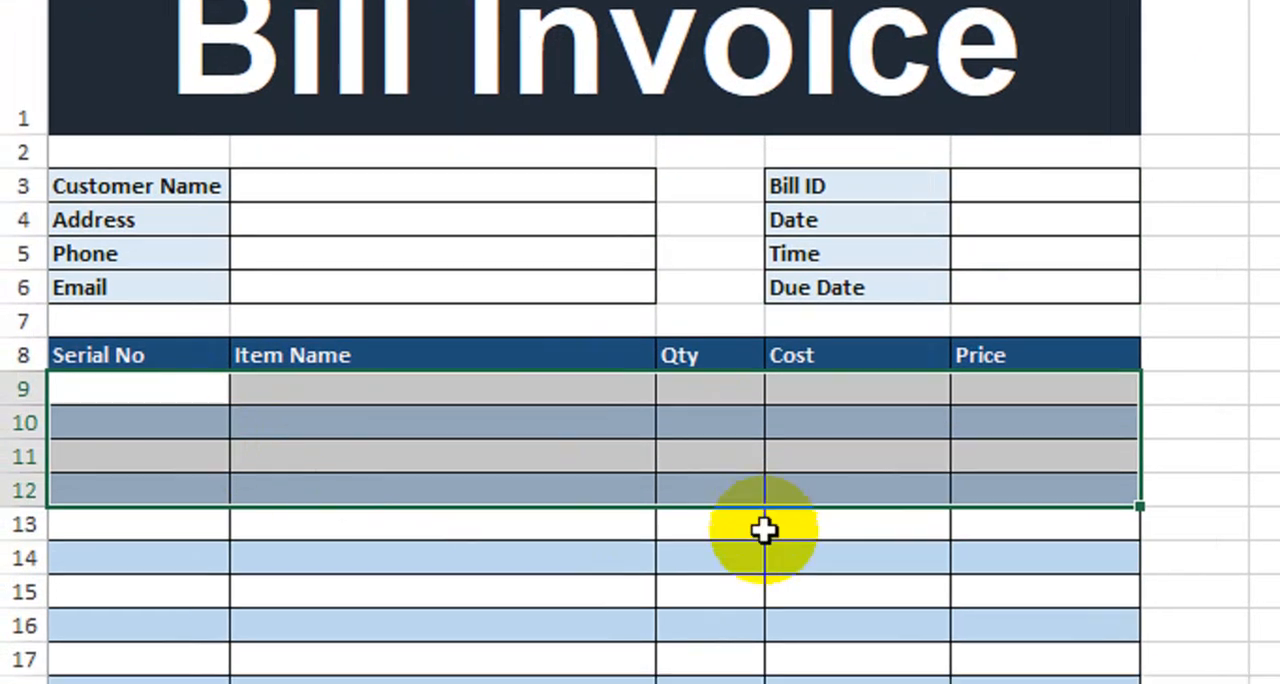
click(480, 566)
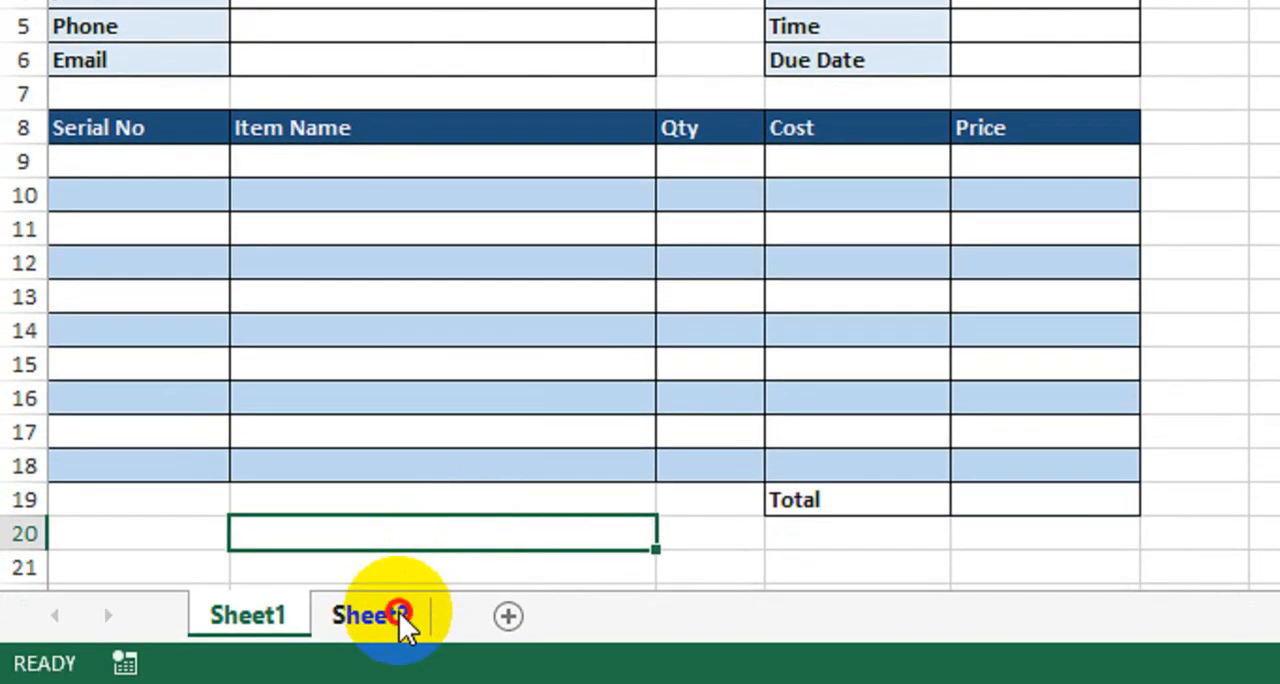
click(400, 615)
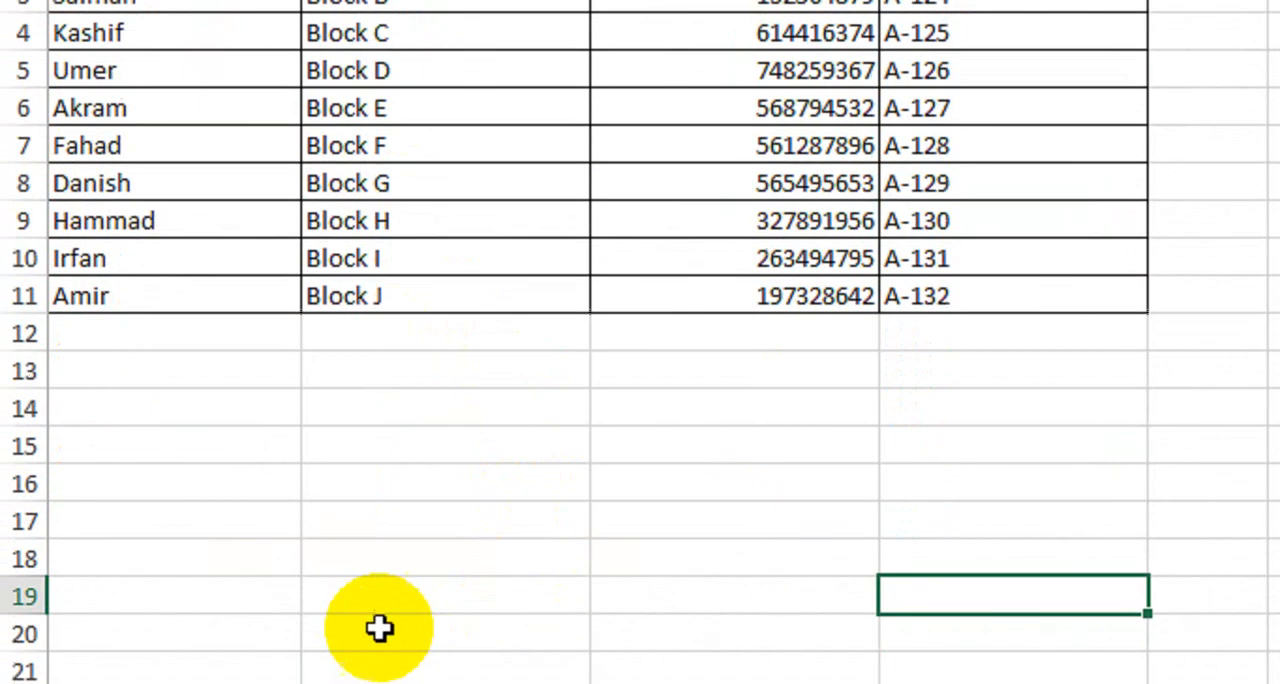
click(263, 623)
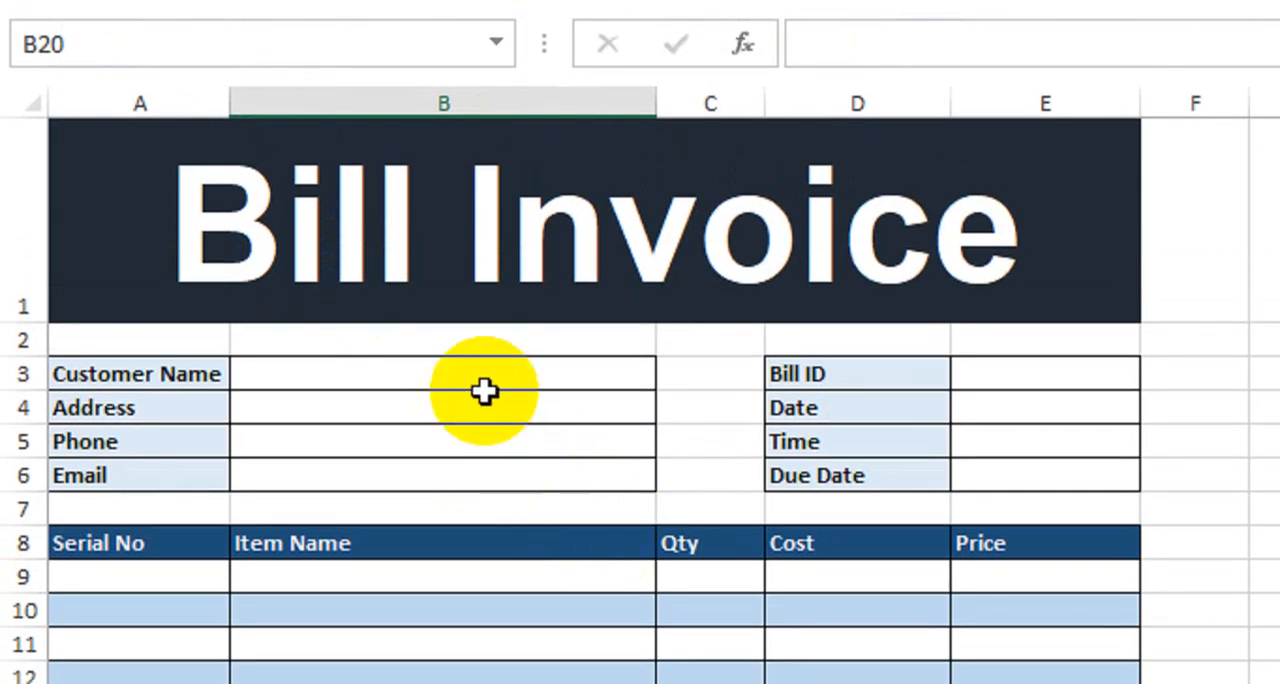
- Open data validation for the Customer Name cell B3 on Sheet1 and allow only List values
click(481, 384)
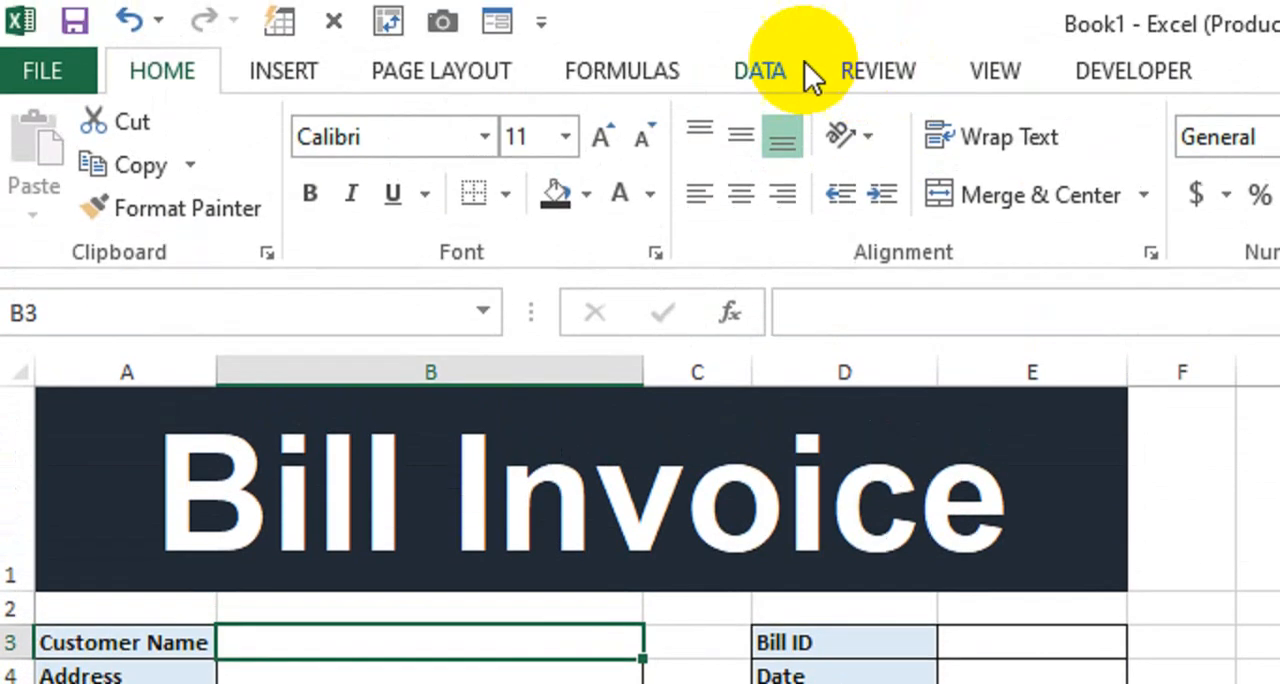
click(772, 78)
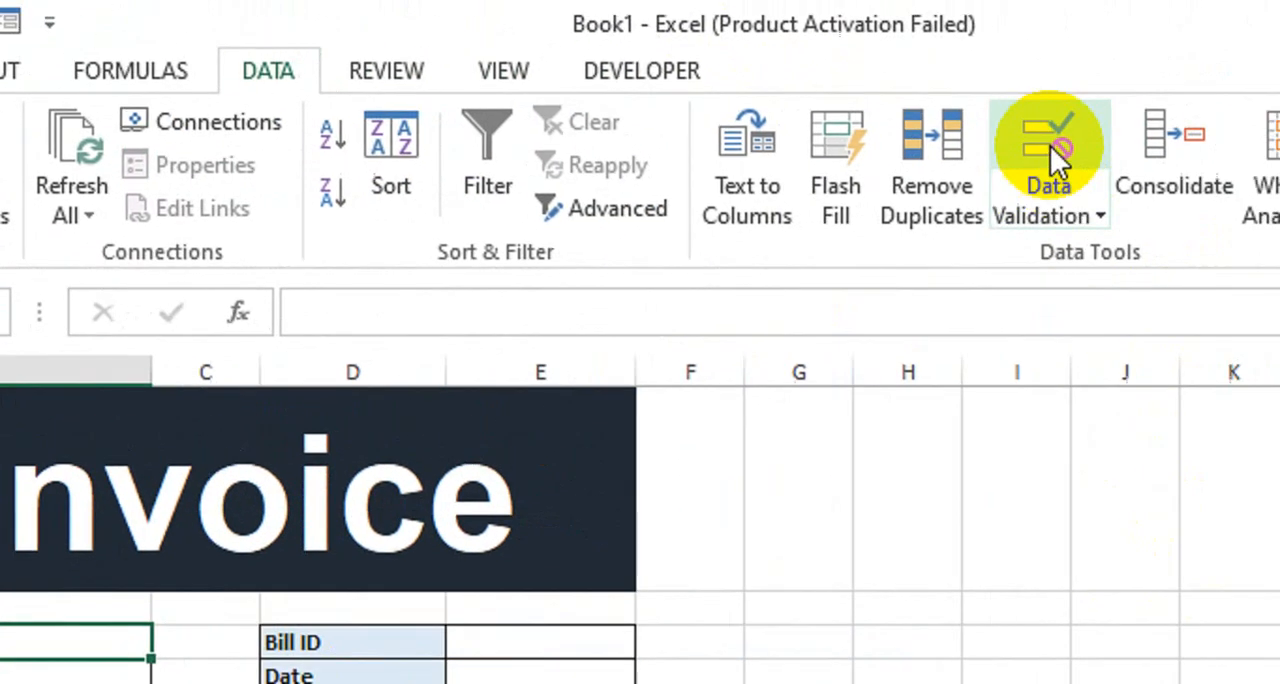
click(1050, 150)
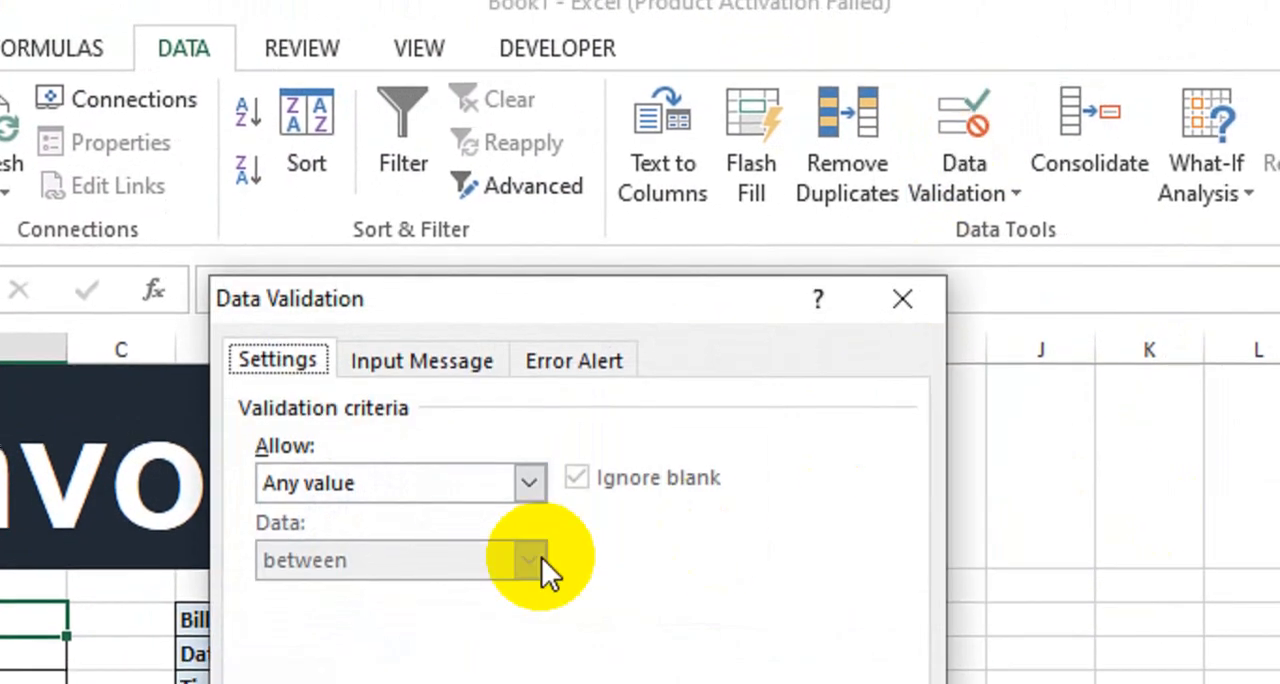
click(554, 510)
click(385, 588)
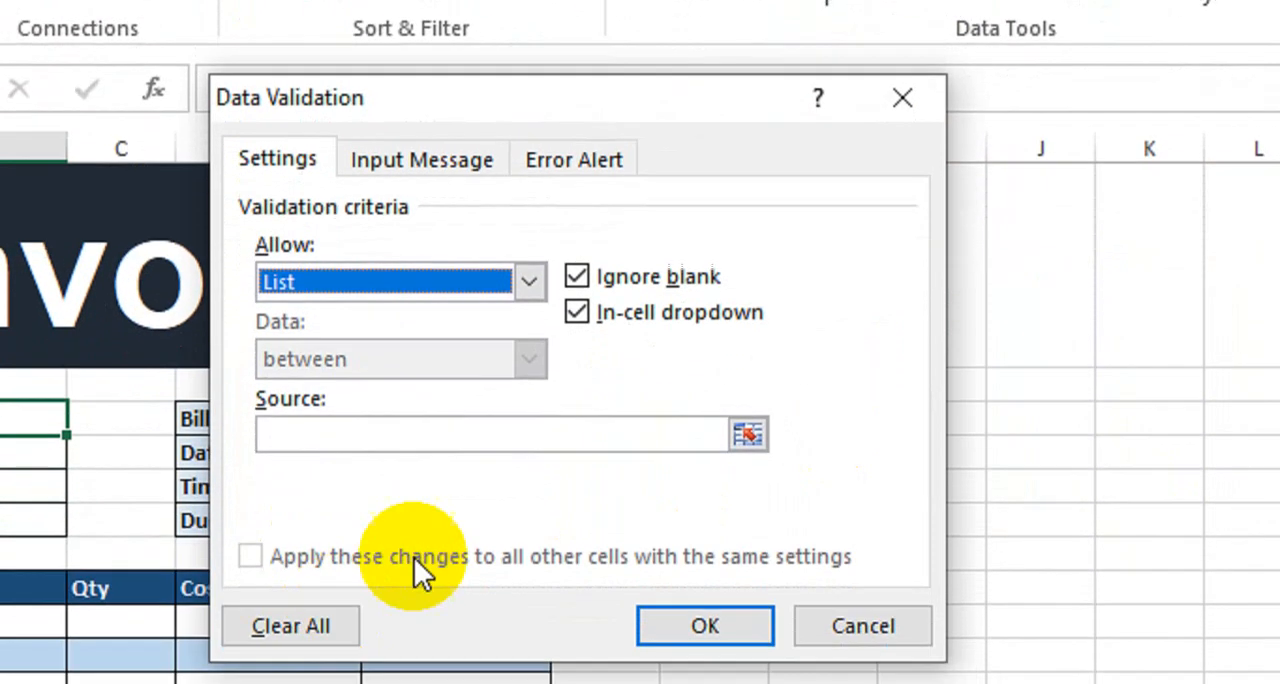
- Set the list source to the customer names in Sheet2!$A$2:$A$11 and apply the validation
click(390, 643)
drag(459, 110, 678, 88)
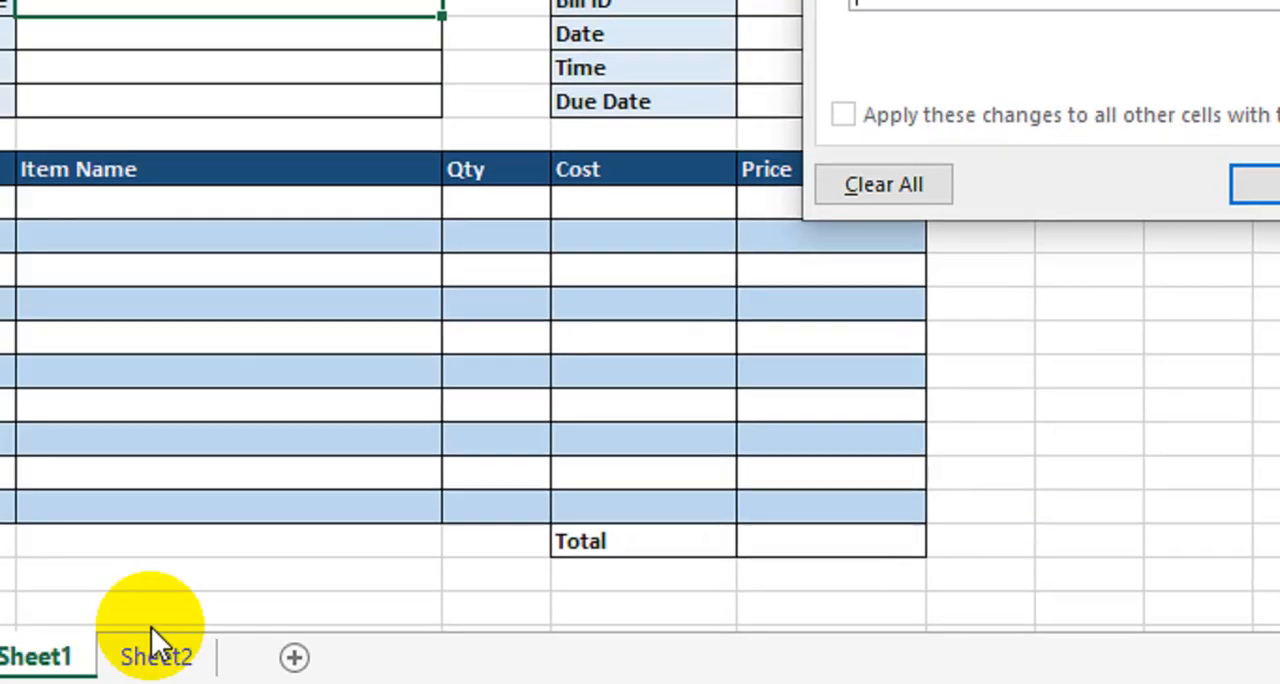
click(0, 683)
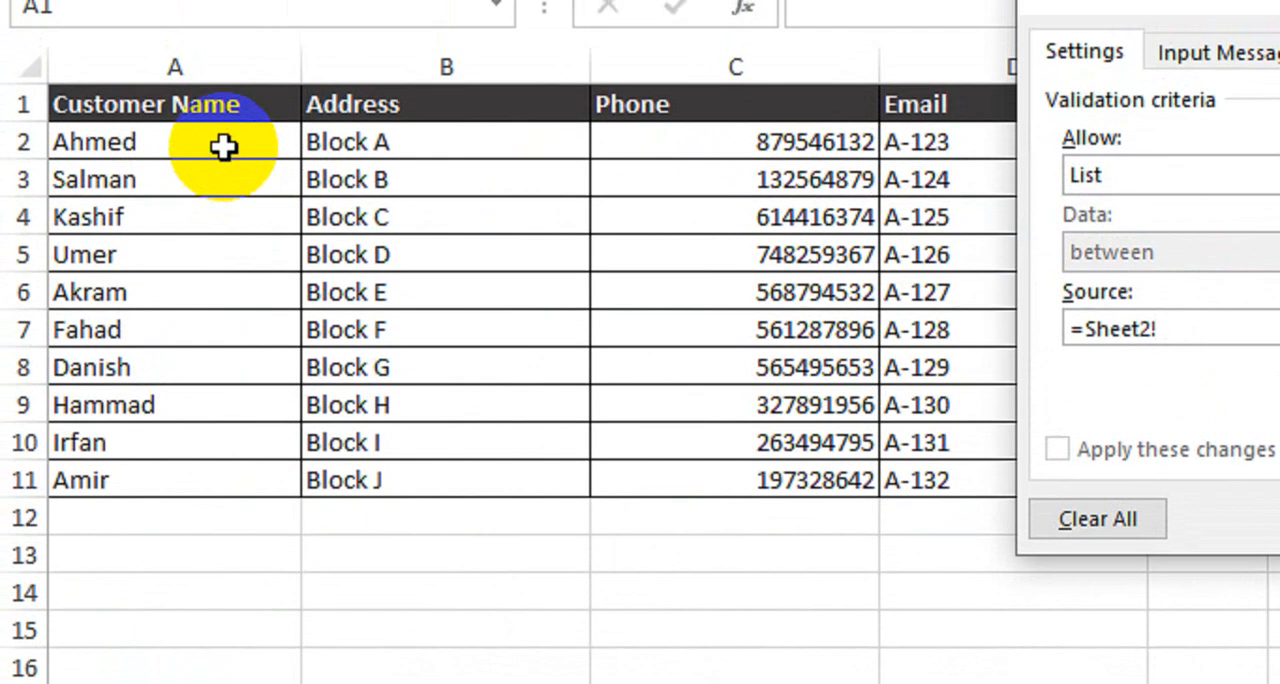
drag(223, 93, 220, 411)
drag(220, 483, 222, 484)
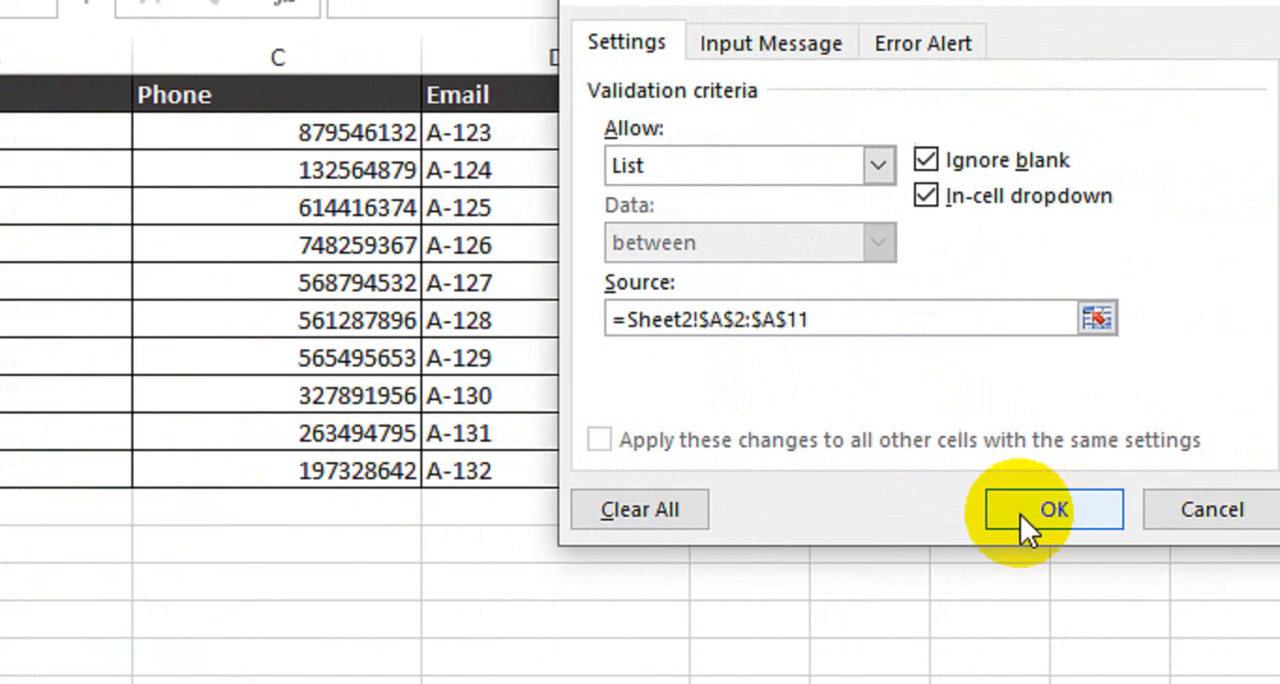
click(1022, 514)
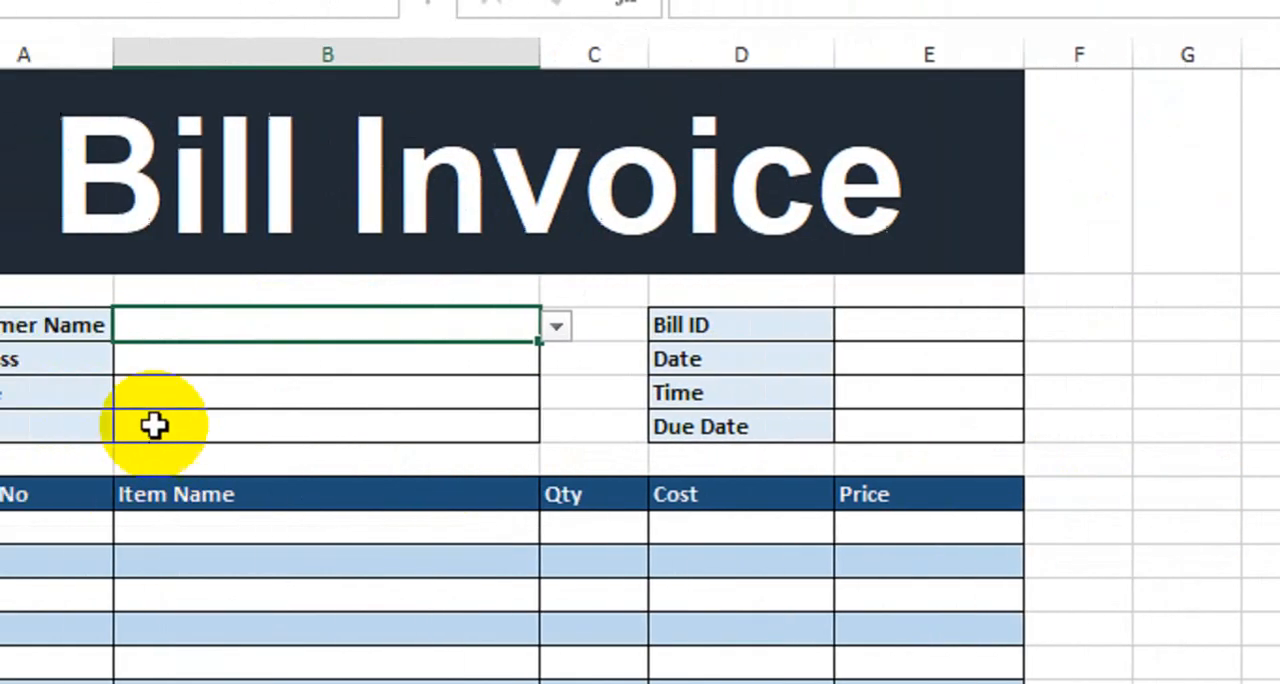
- Check the choices offered by the Customer Name drop-down in B3 without picking one
click(597, 326)
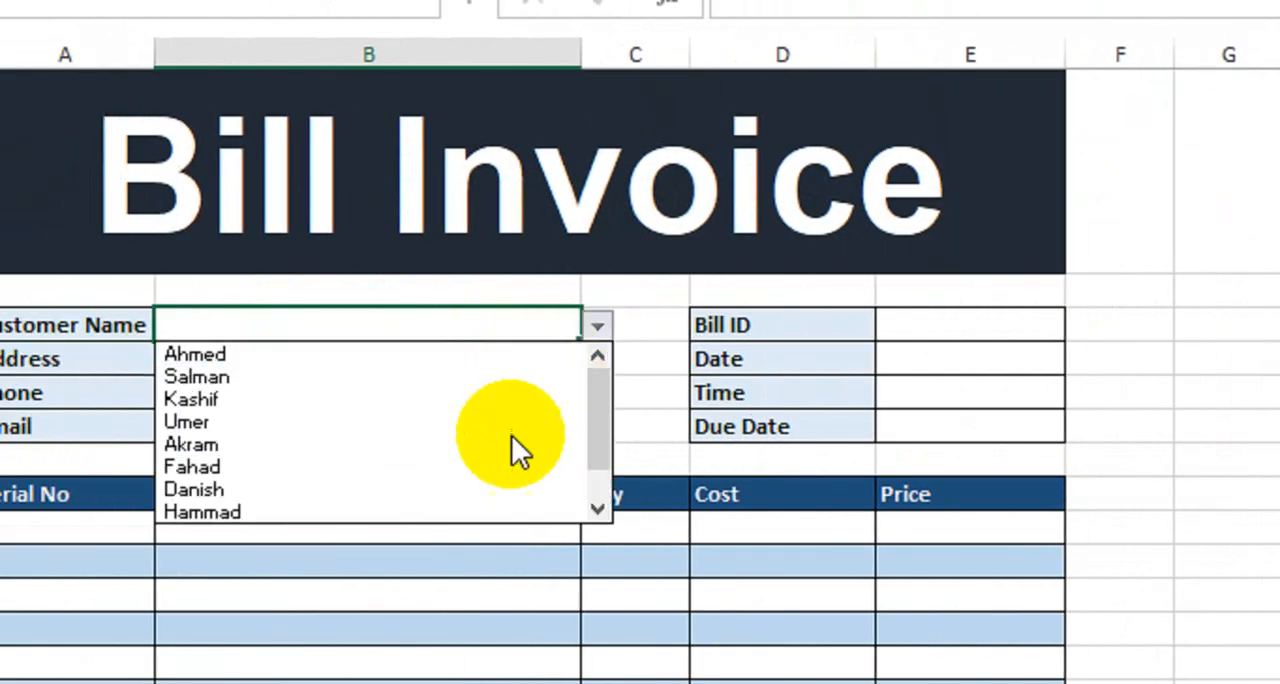
mouse_move(594, 414)
mouse_down()
mouse_move(598, 441)
mouse_move(613, 398)
mouse_up()
click(651, 349)
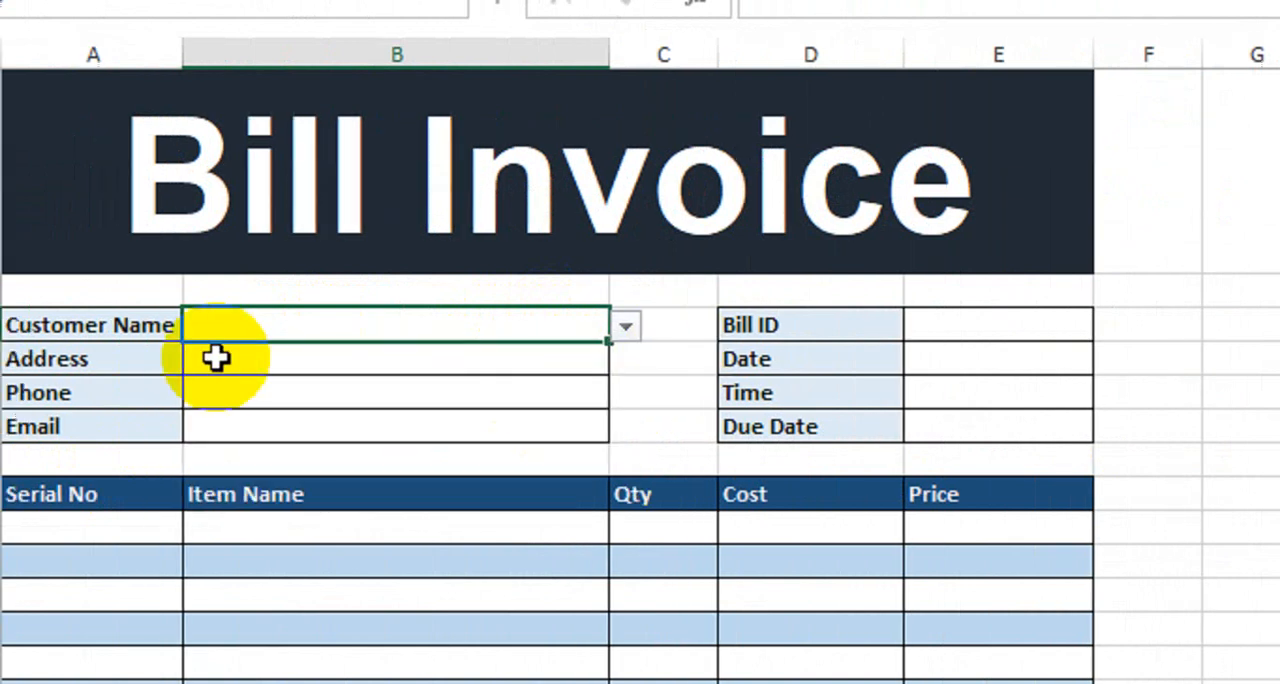
click(320, 372)
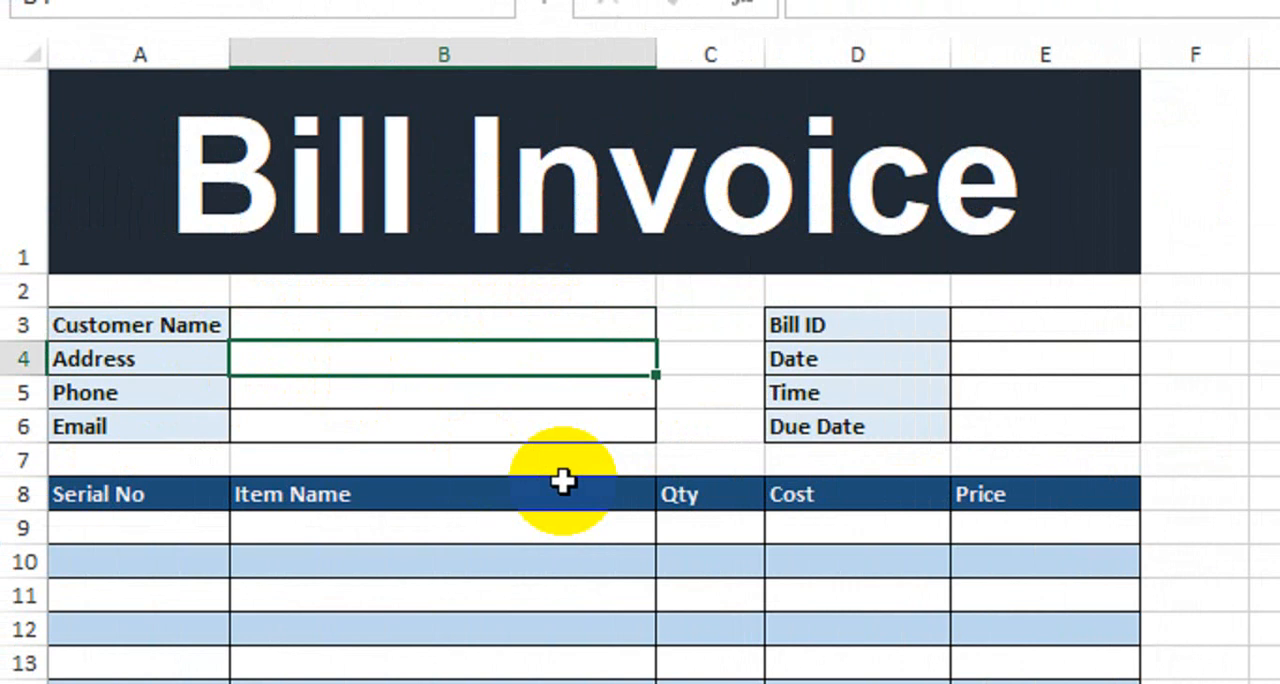
text(=vlo)
key(Tab)
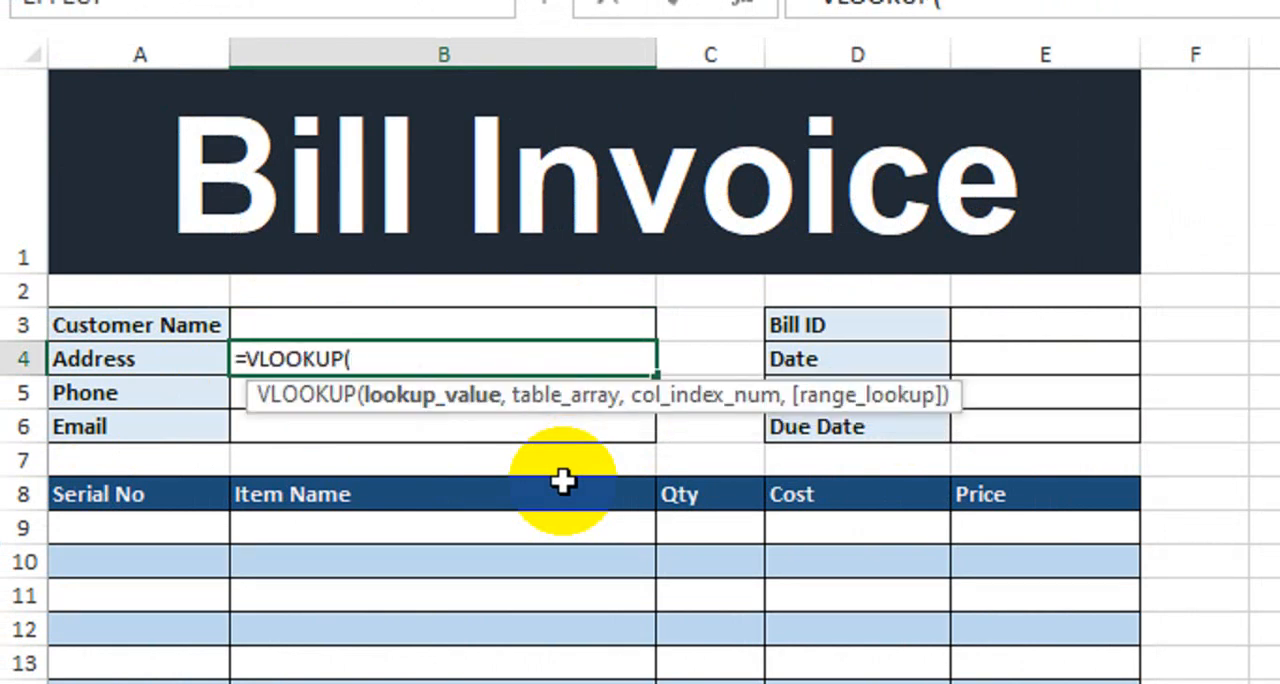
key(BackSpace)
key(BackSpace)
key(BackSpace)
key(BackSpace)
key(BackSpace)
key(BackSpace)
key(BackSpace)
key(BackSpace)
key(BackSpace)
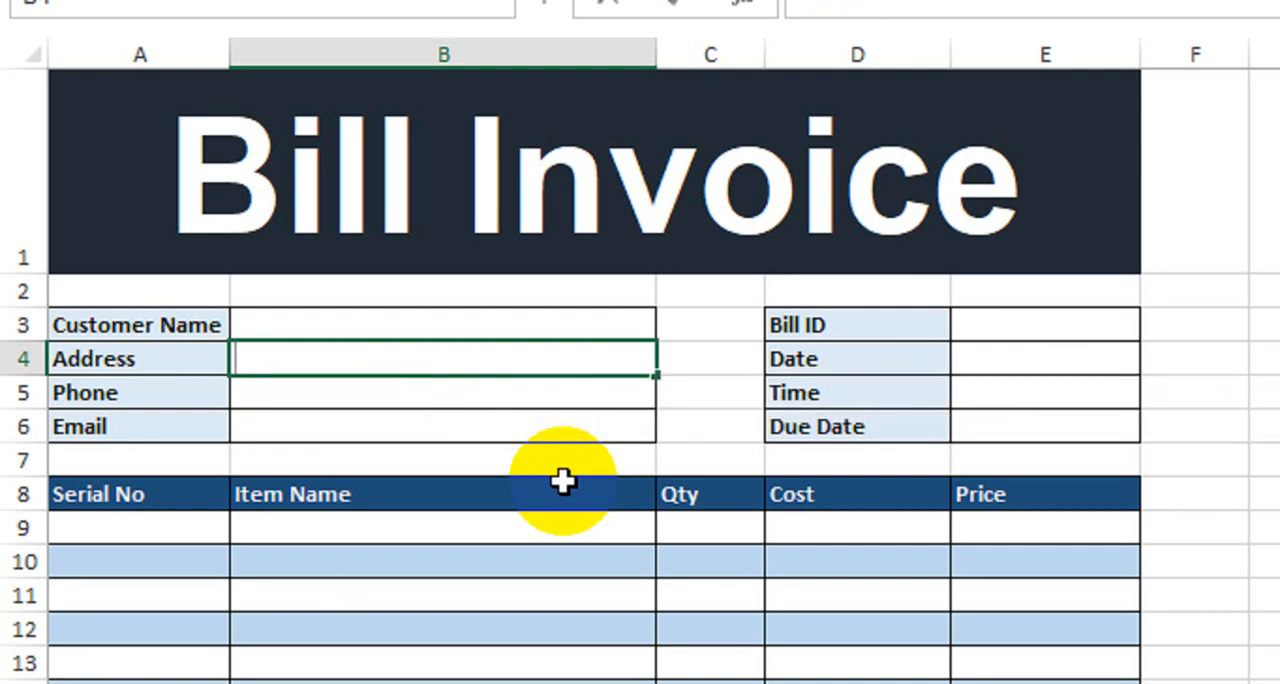
- Define the named range Details for the whole customer table A1:D11 on Sheet2, including its header row
click(557, 635)
click(405, 636)
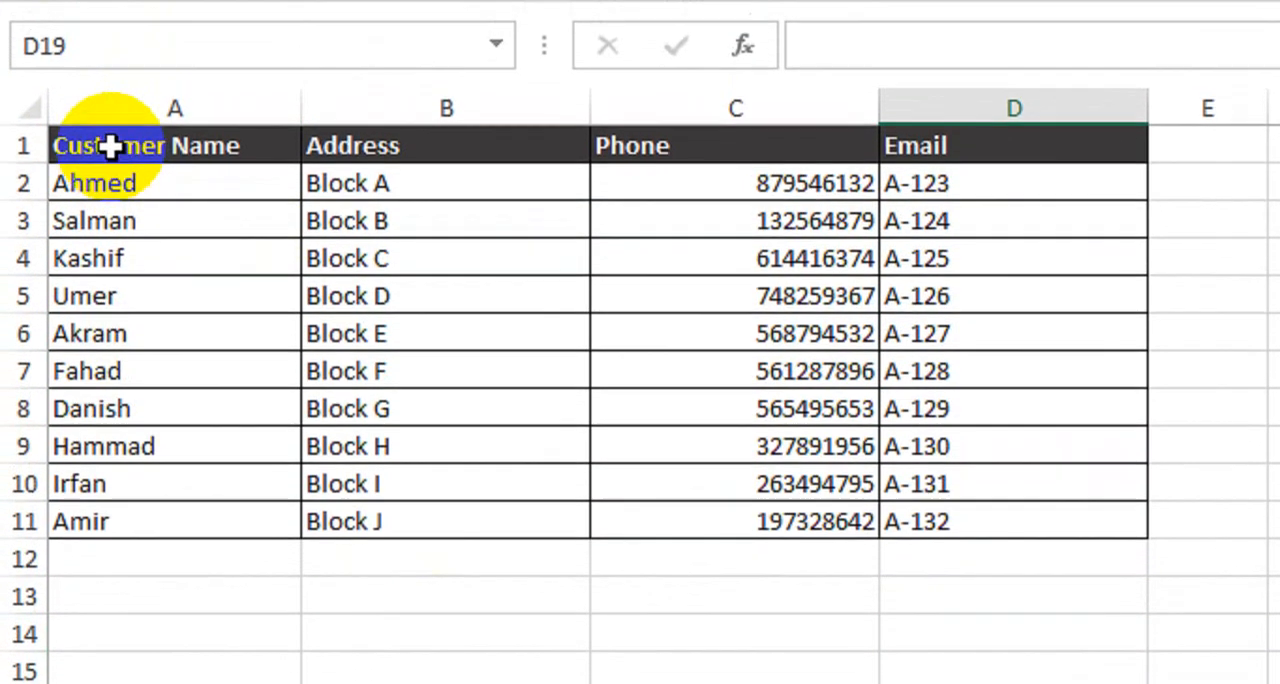
drag(109, 87, 945, 459)
drag(945, 515, 943, 514)
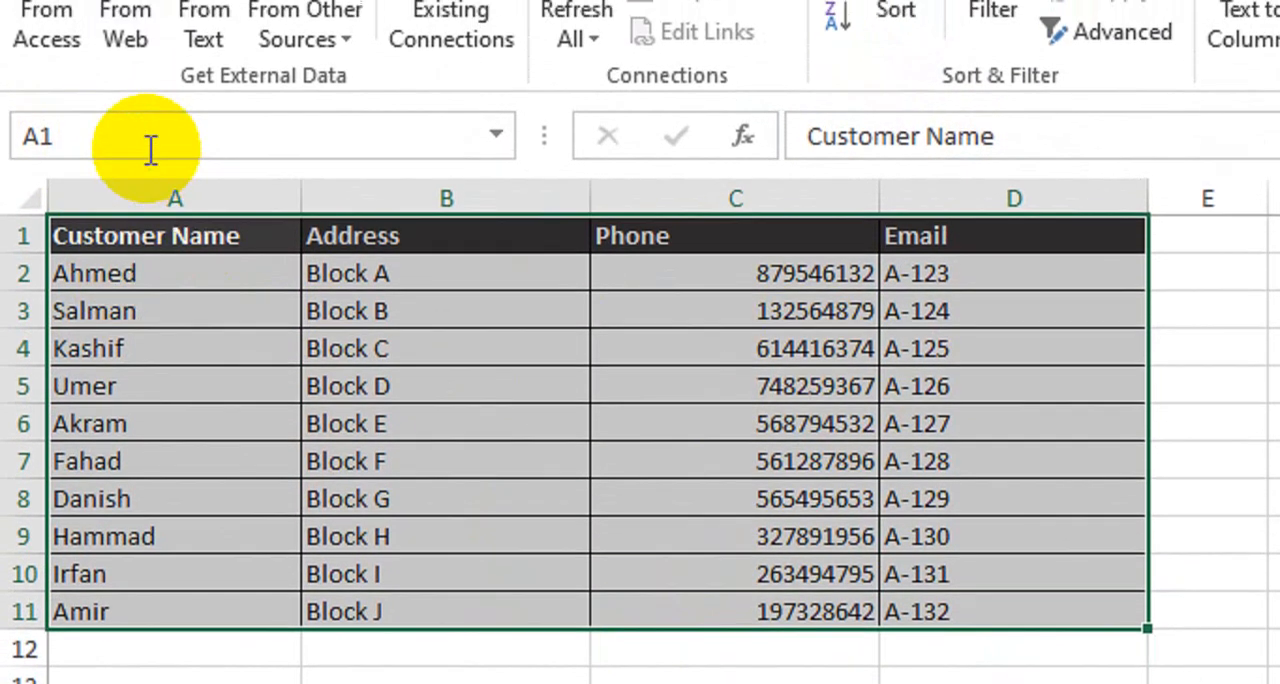
click(147, 120)
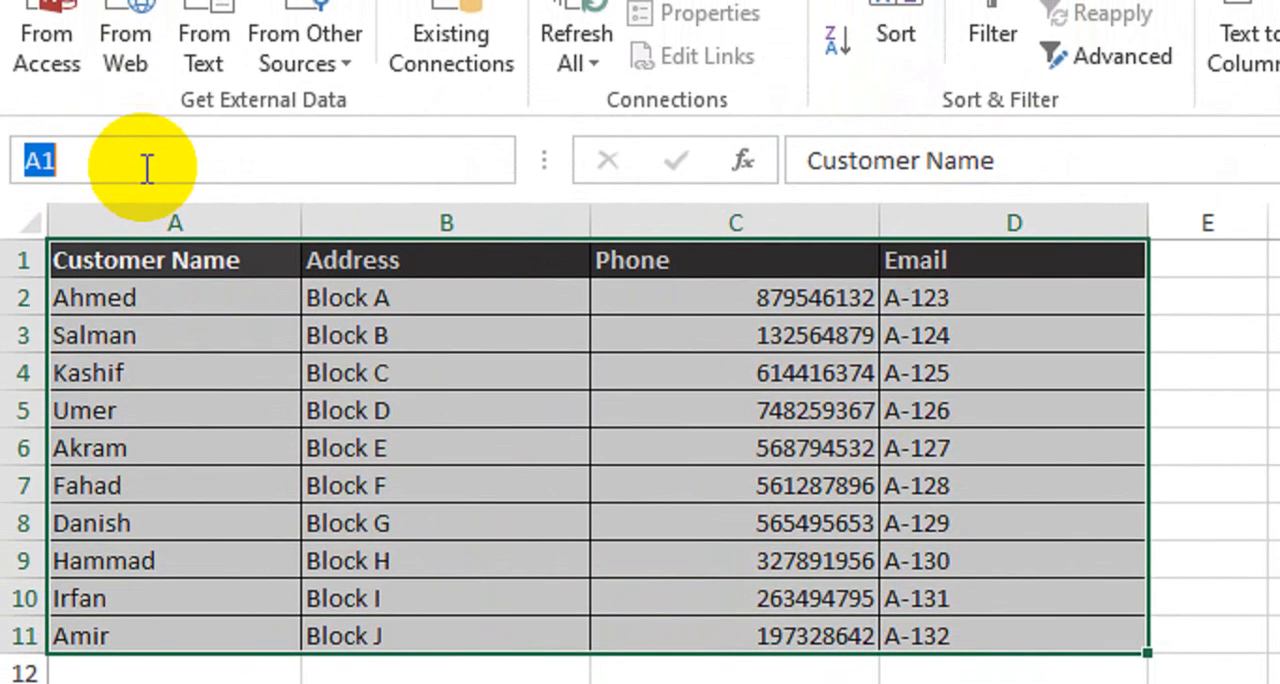
text(De)
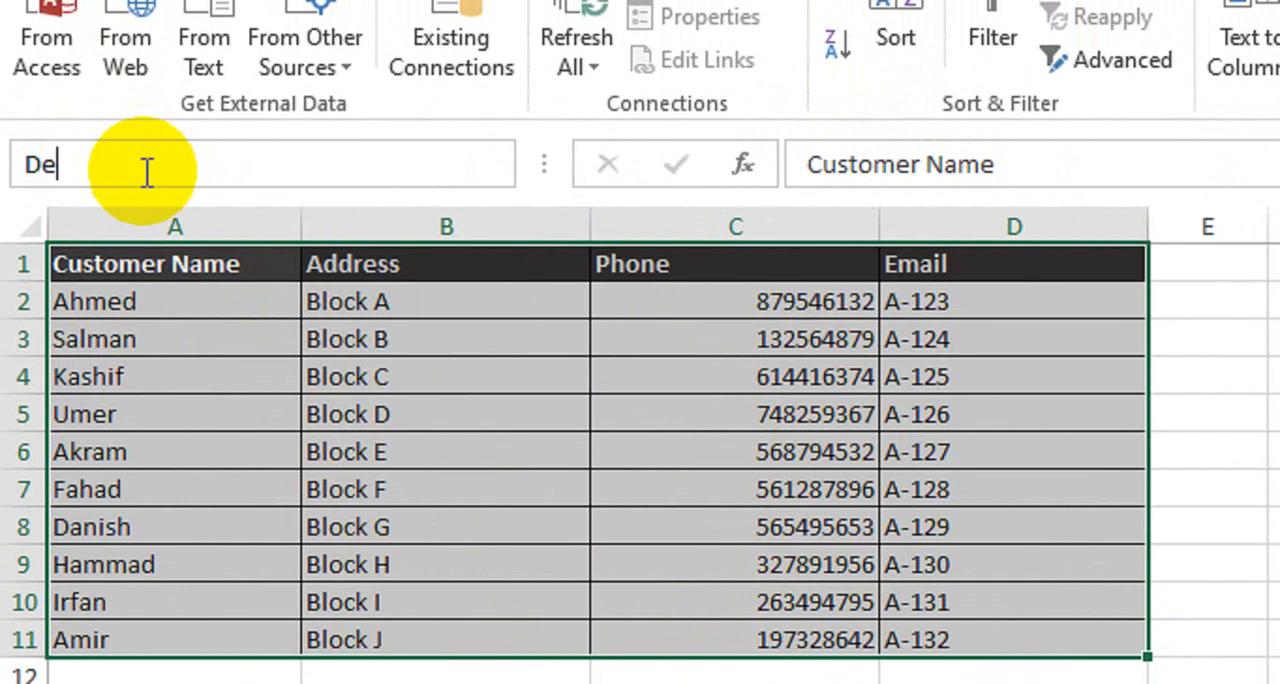
text(tails)
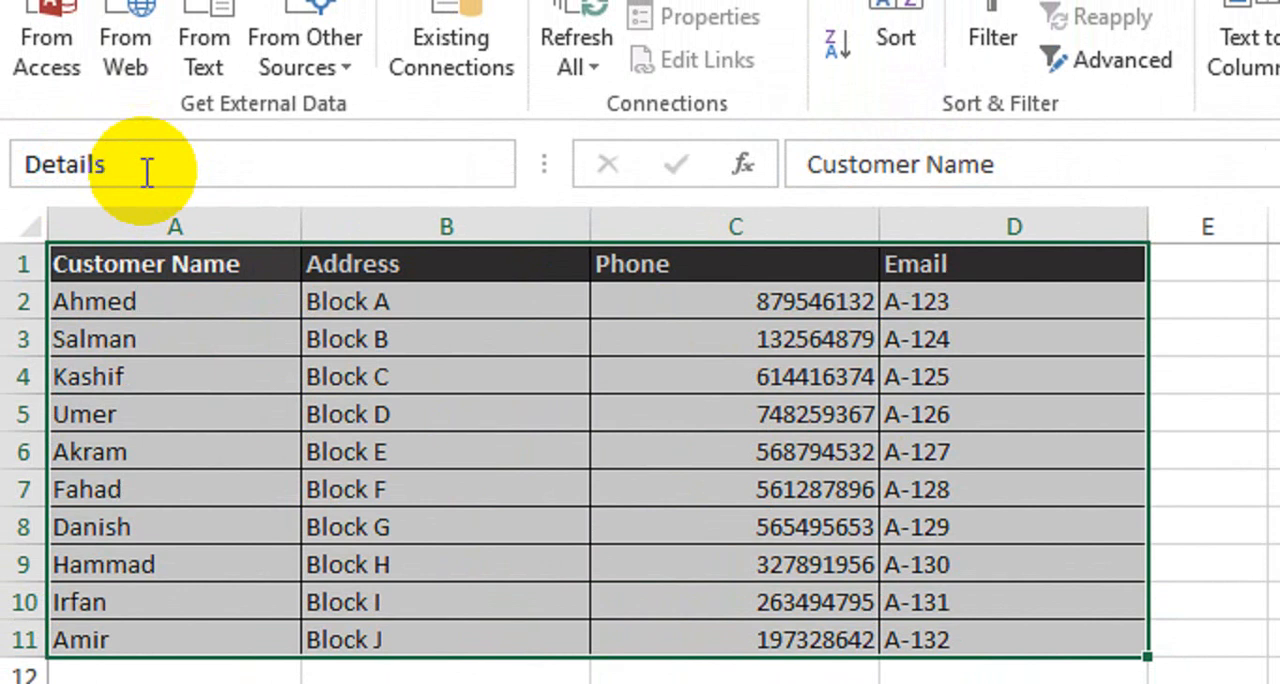
key(Return)
click(290, 683)
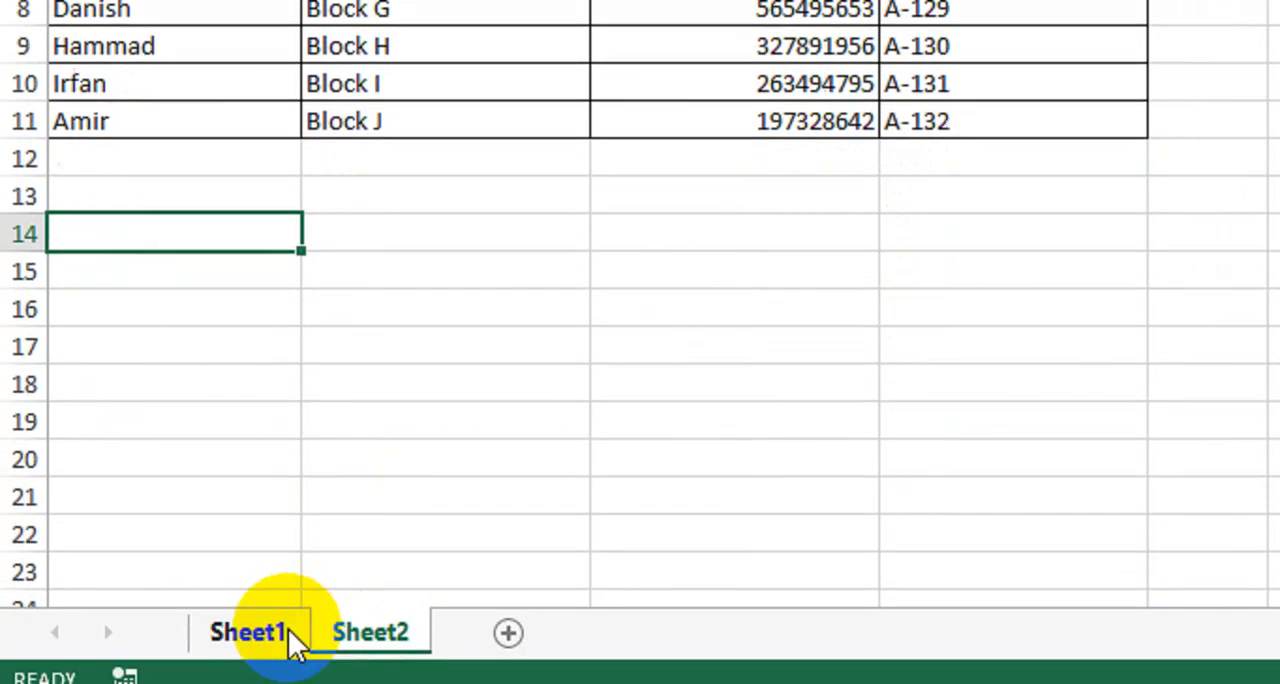
- Enter =VLOOKUP(B3,Details,2,0) in the Address cell B4 on Sheet1 to look up the selected customer's address
click(360, 629)
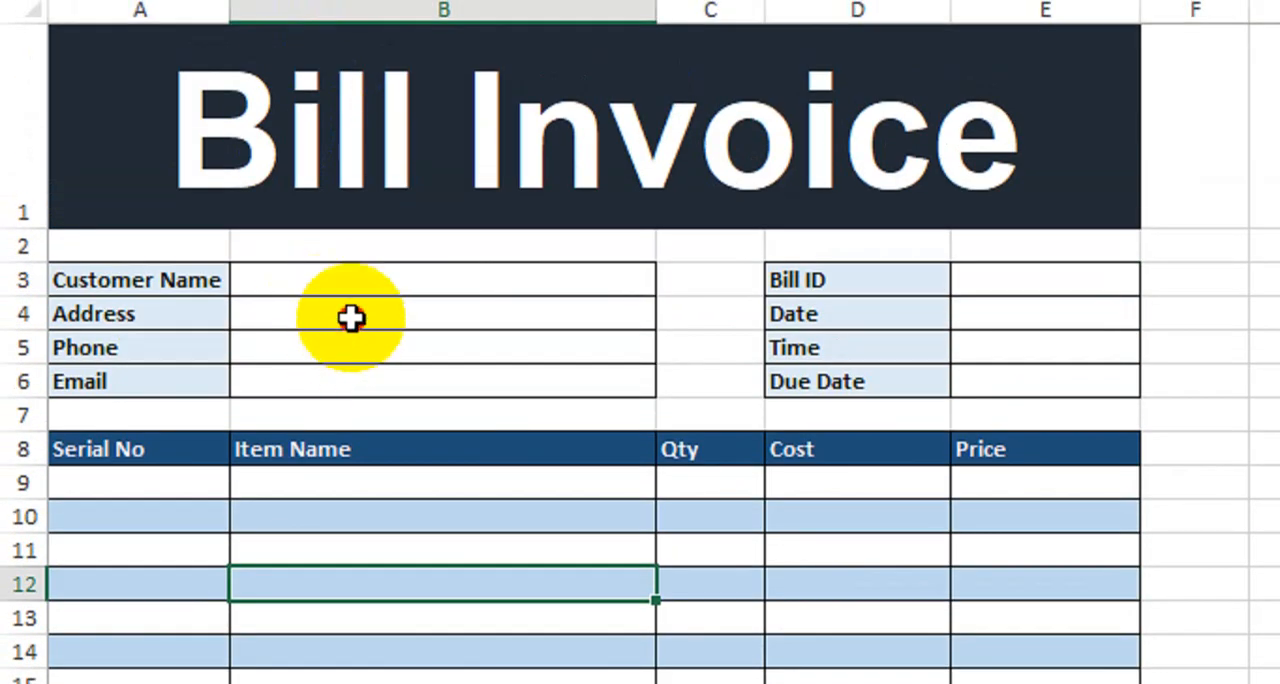
click(350, 317)
text(=)
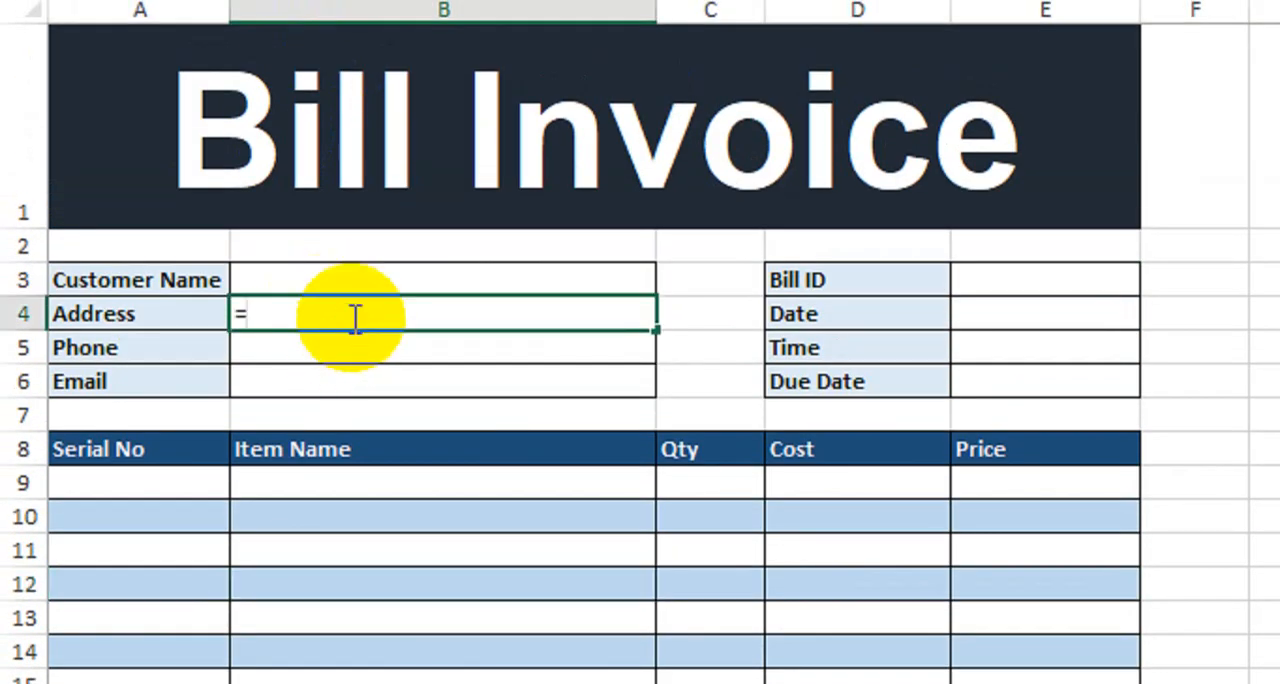
text(vl)
key(Tab)
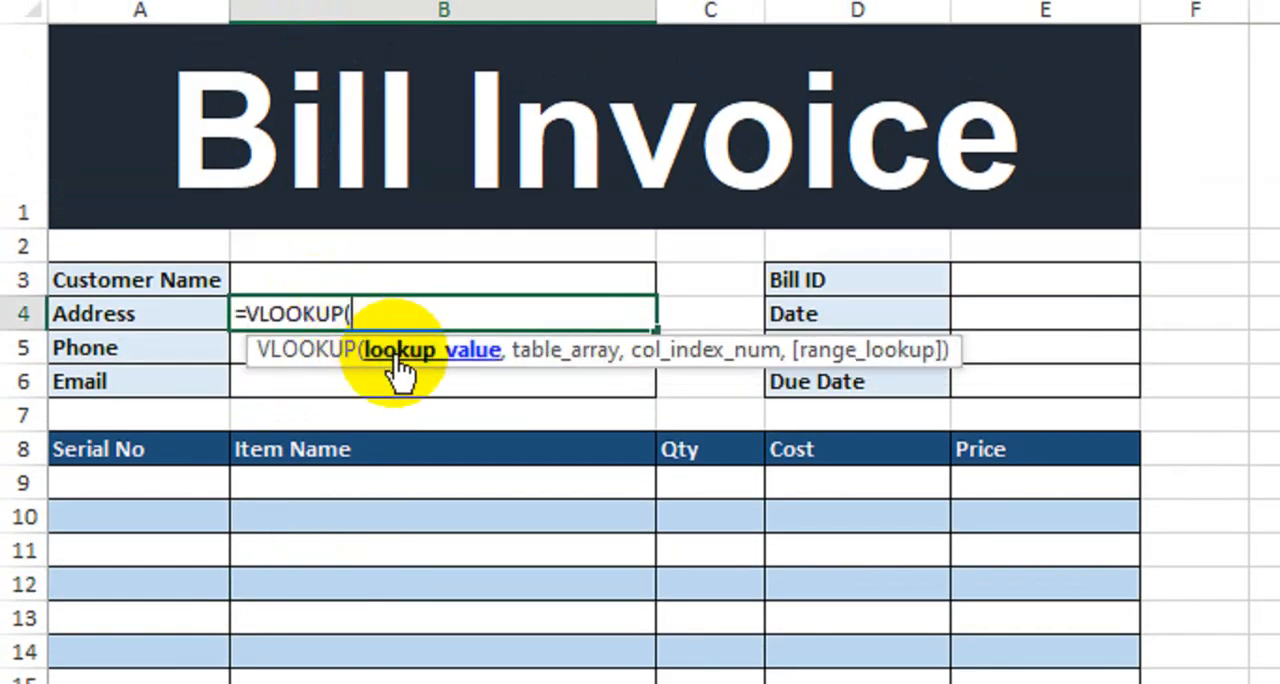
click(317, 280)
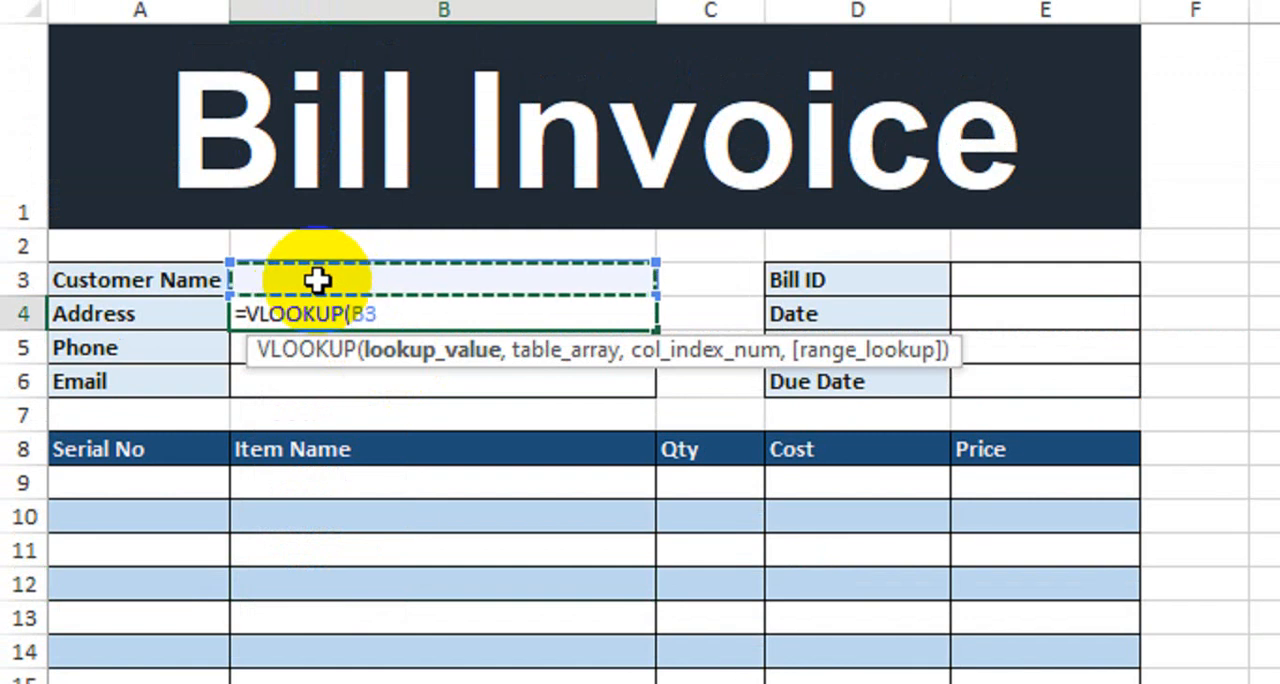
text(,)
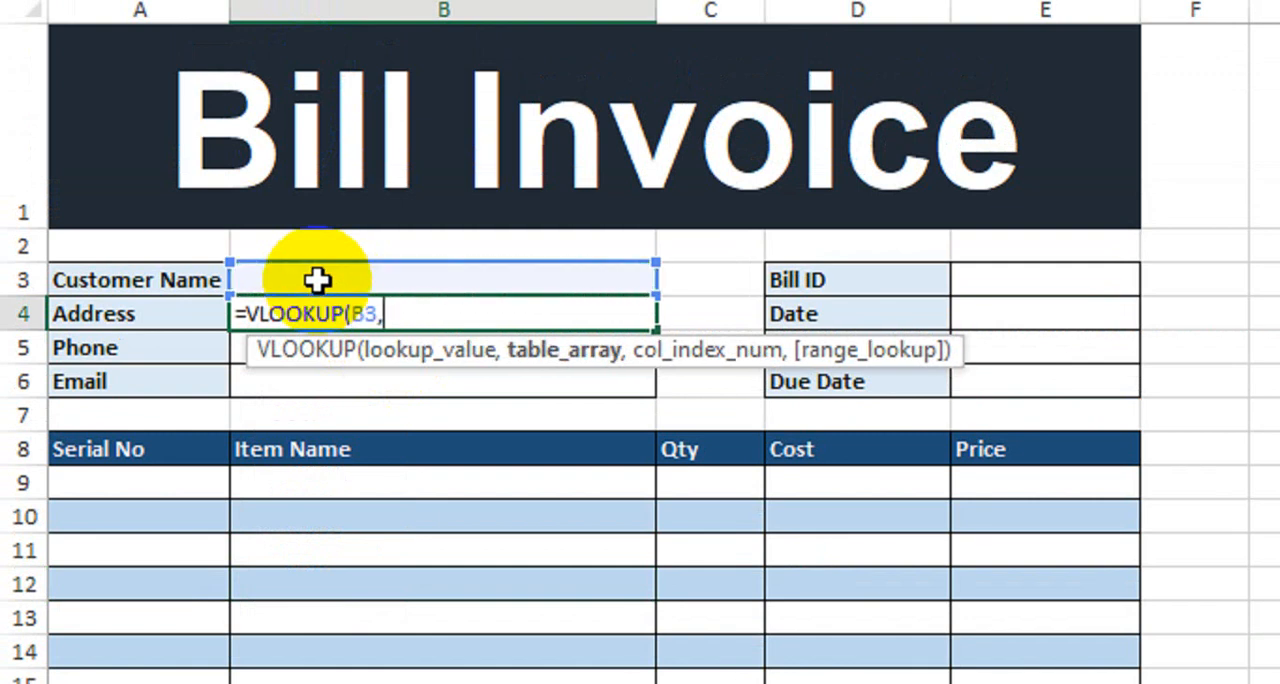
text(det)
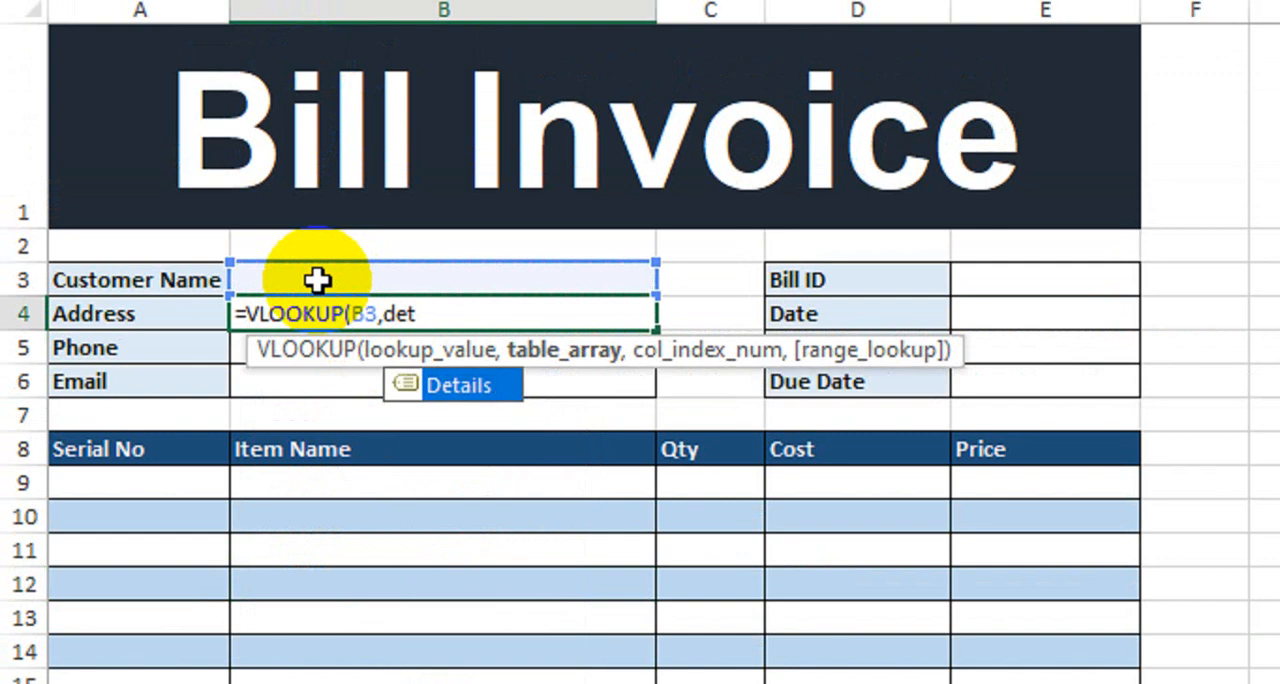
key(Tab)
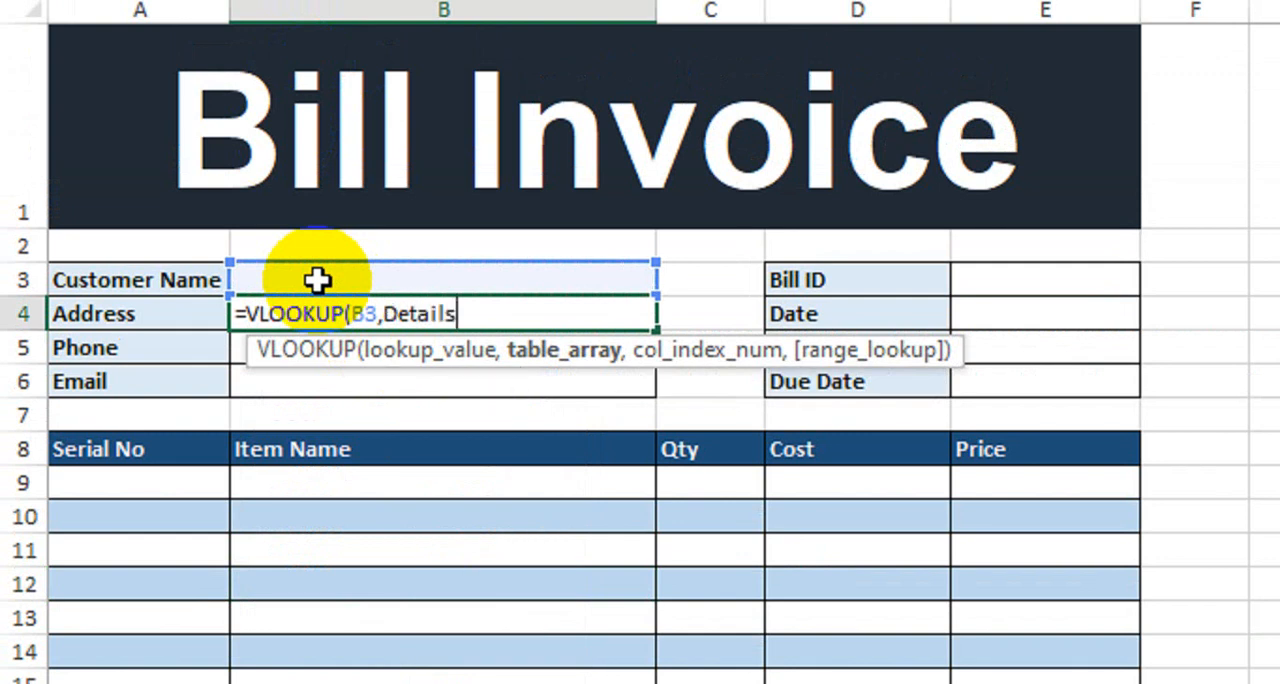
text(,)
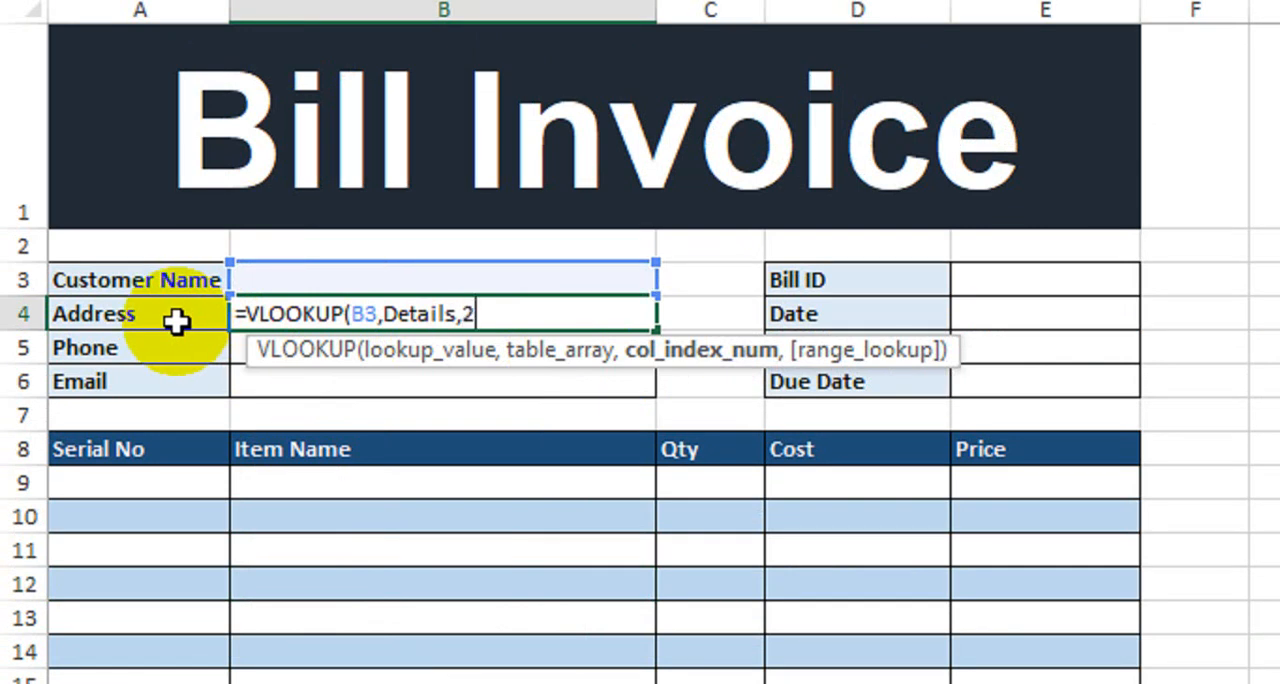
text(2,)
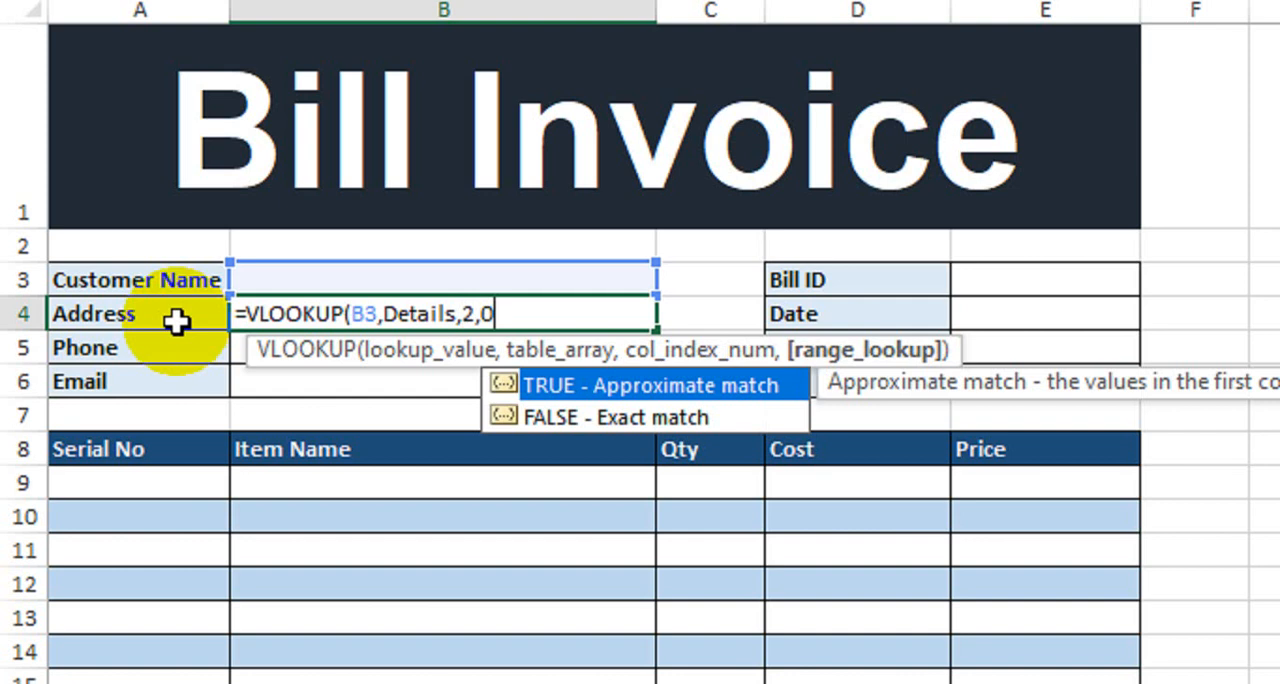
text(0))
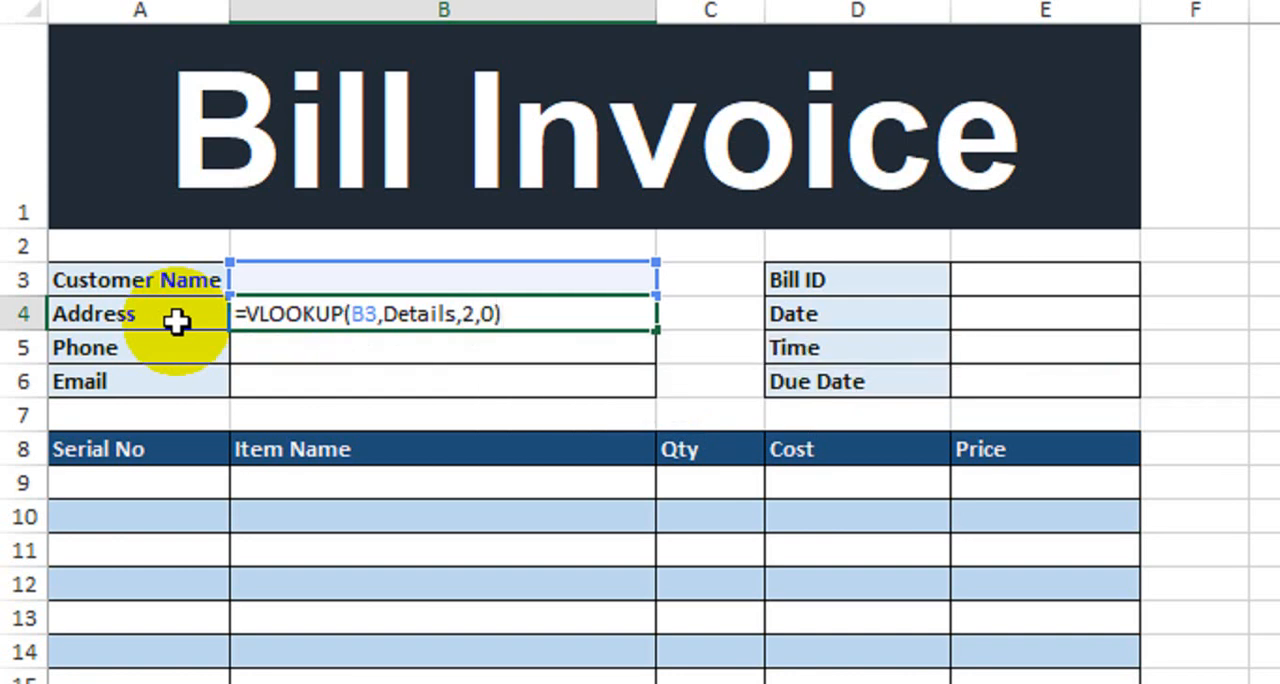
key(Return)
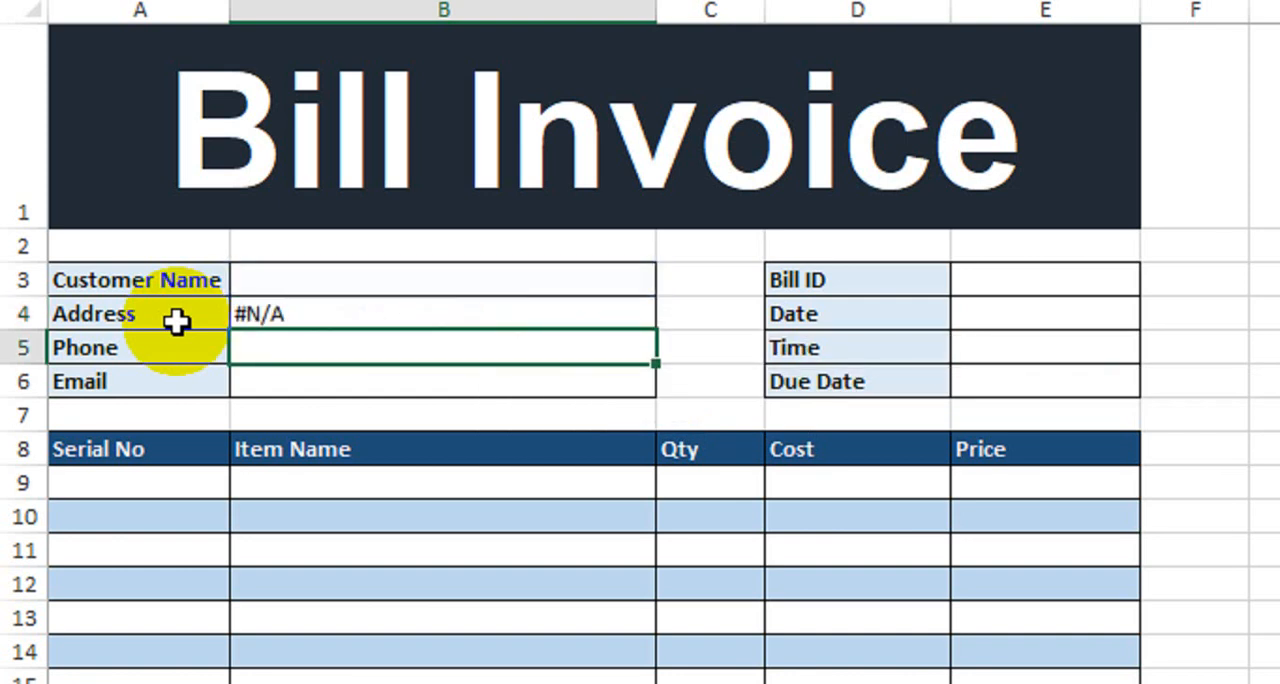
- Wrap the Address formula in B4 with IFNA and an empty-text fallback: =IFNA(VLOOKUP(B3,Details,2,0),"")
click(510, 318)
click(484, 275)
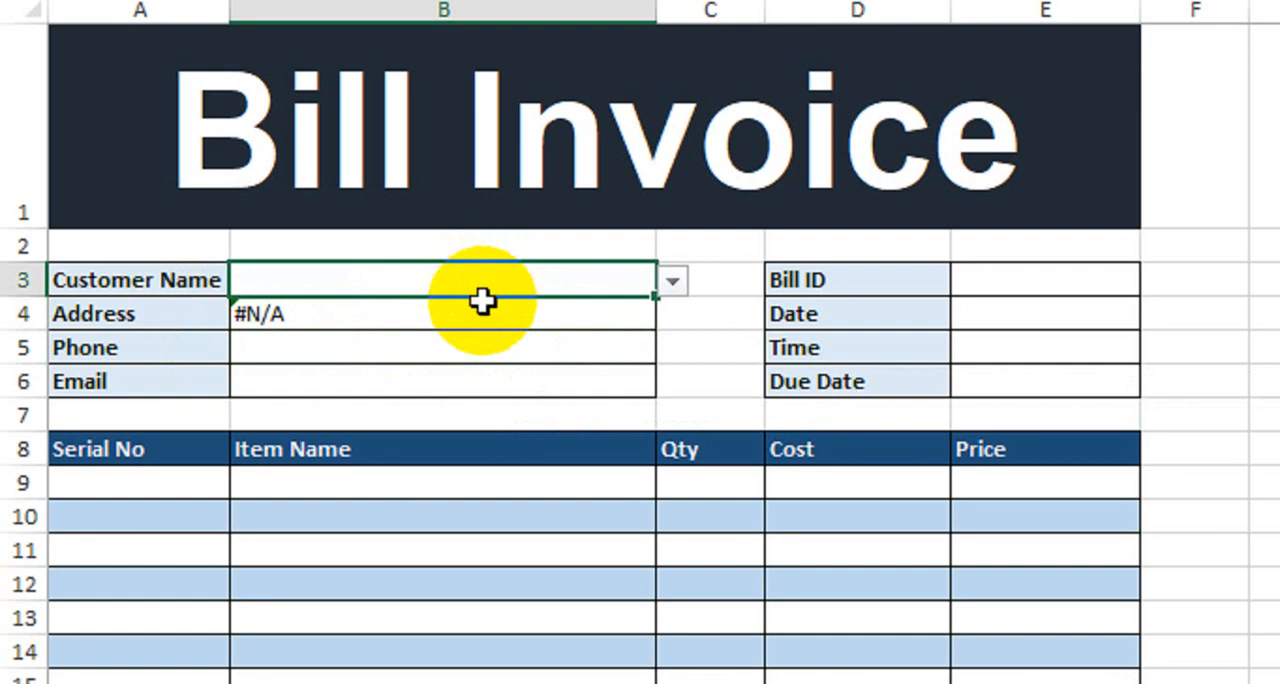
click(440, 318)
double_click(429, 316)
click(244, 314)
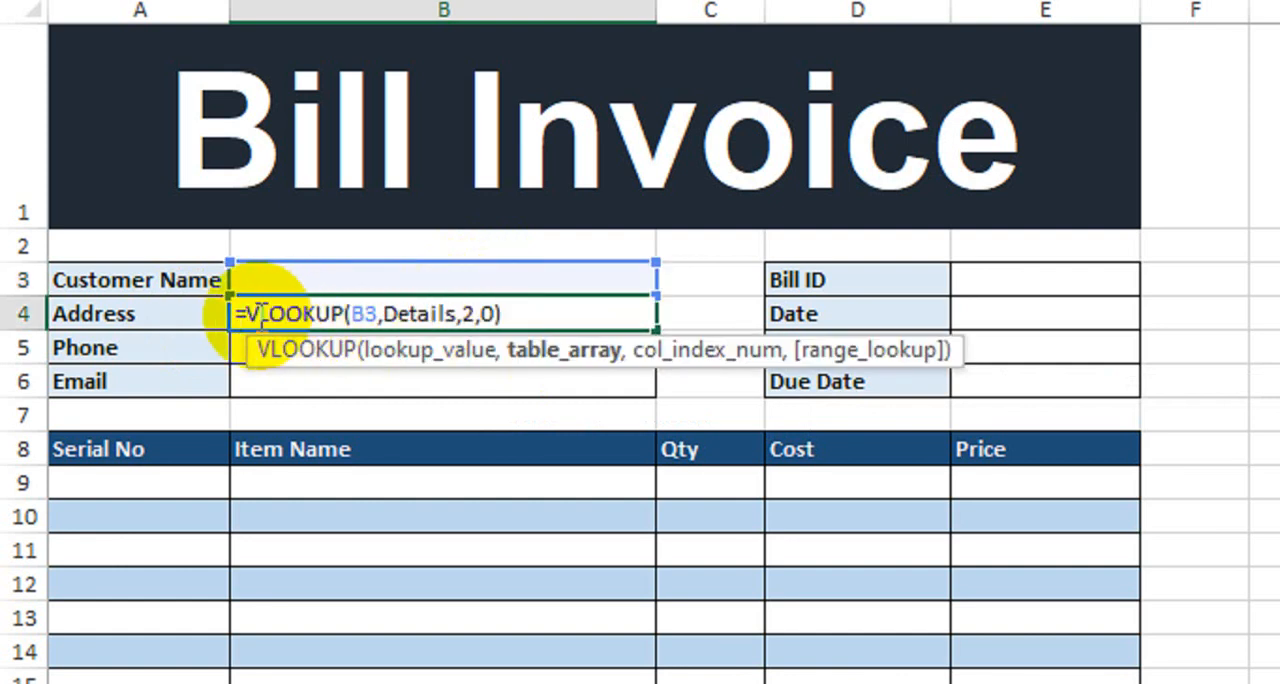
text(id)
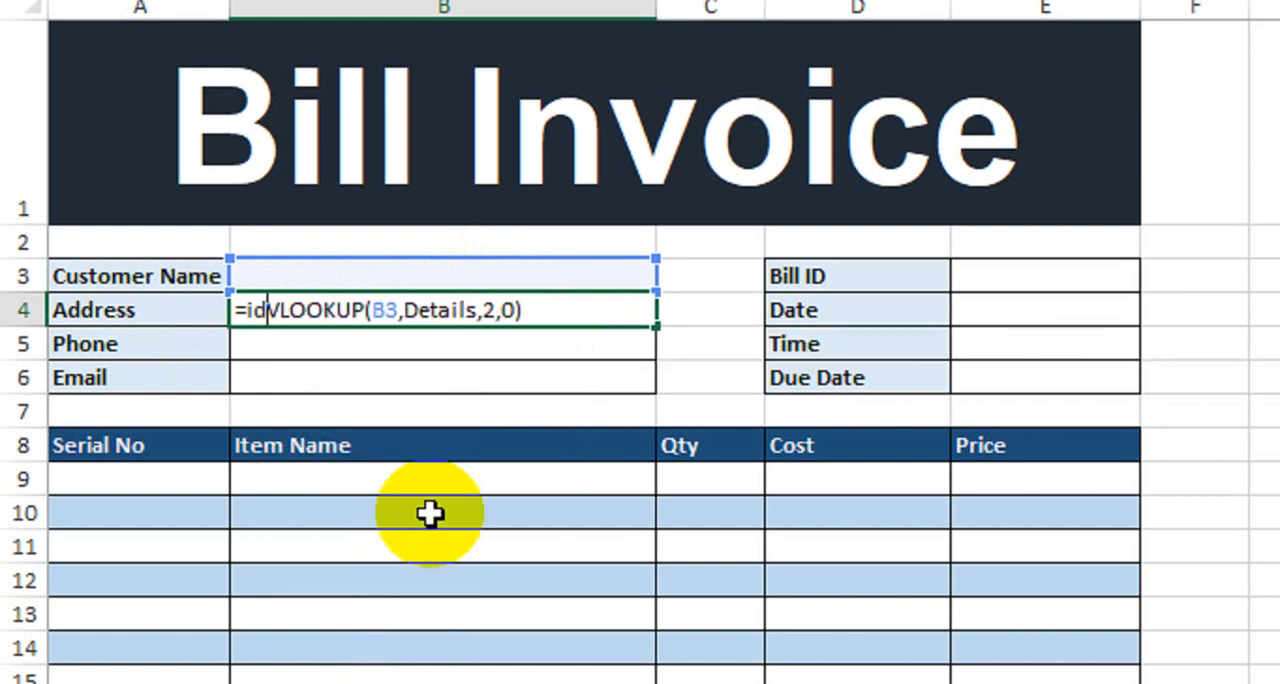
key(BackSpace)
text(fn)
key(Tab)
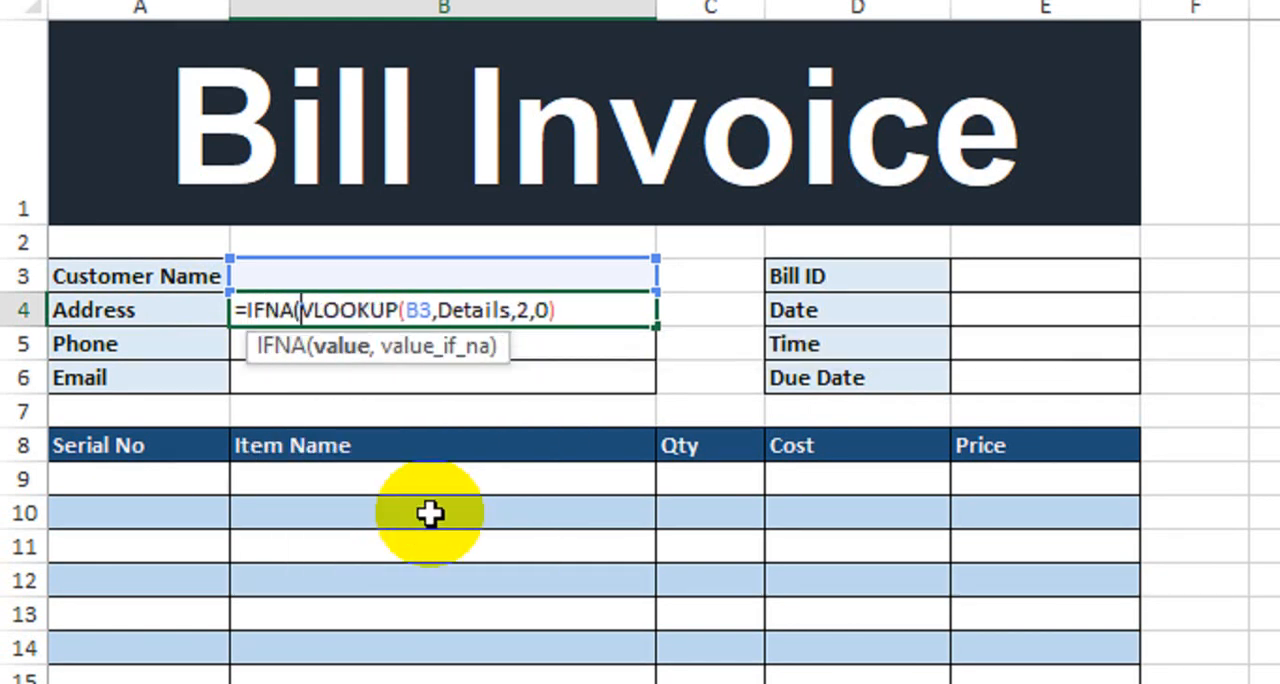
click(583, 311)
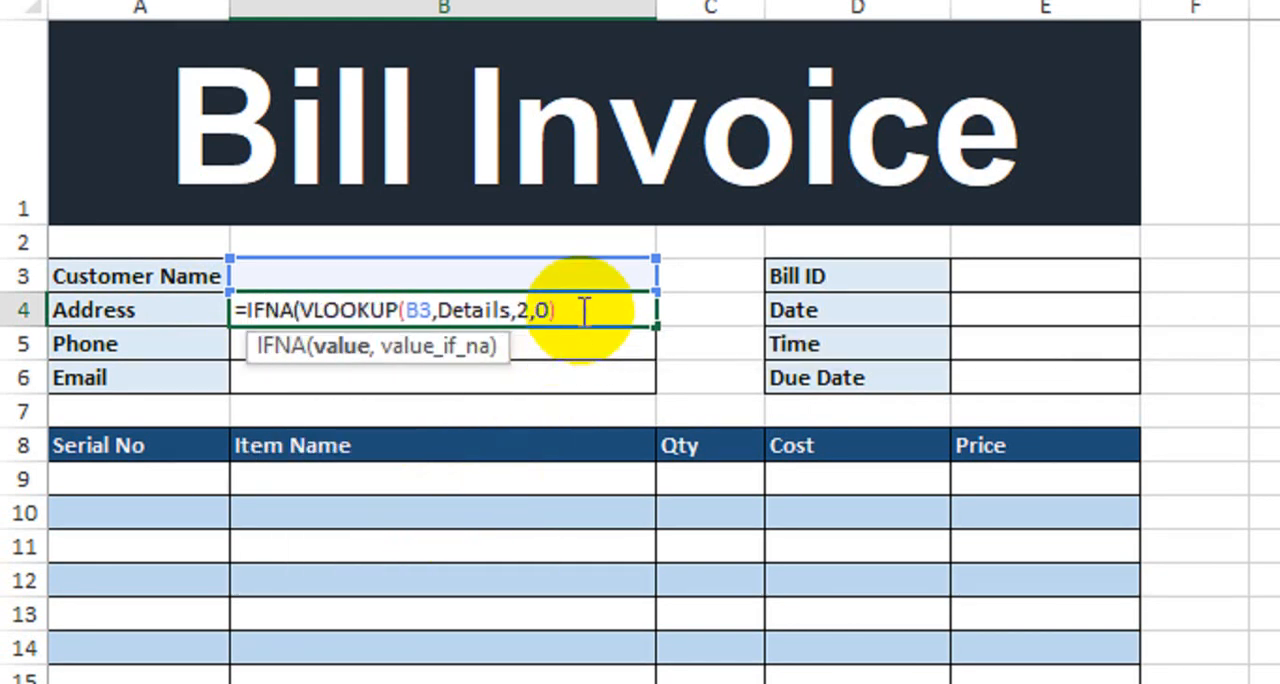
text(,)
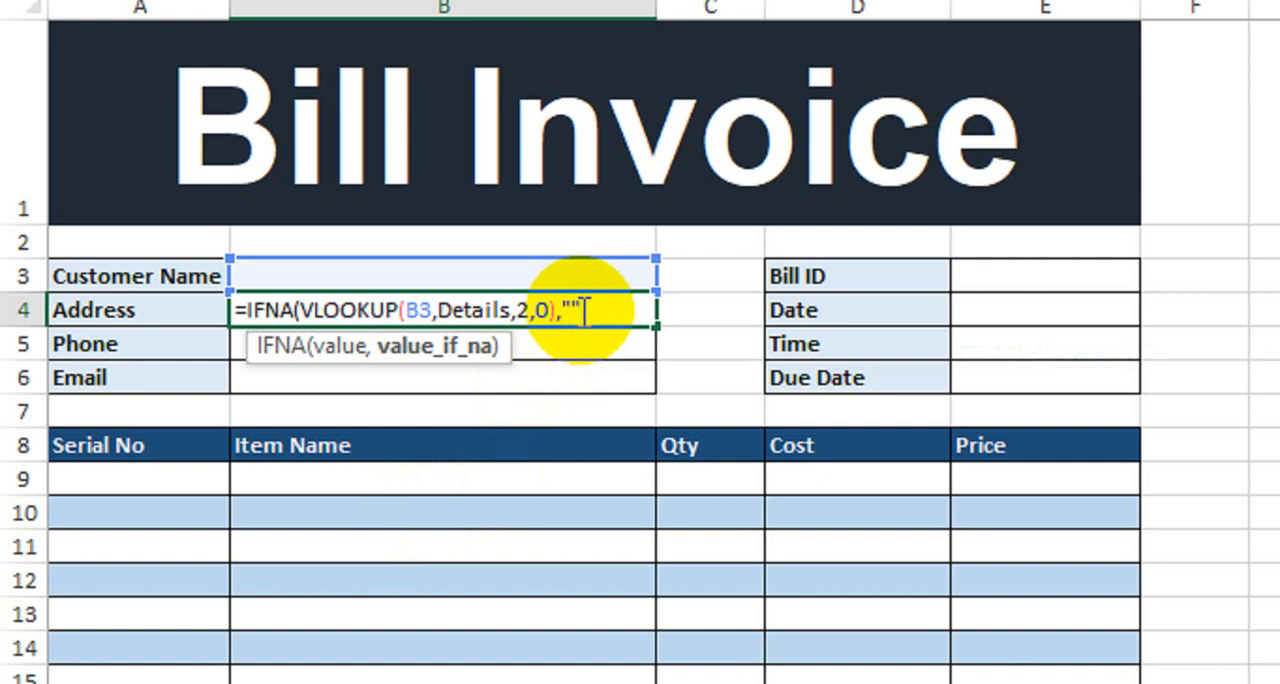
text(""))
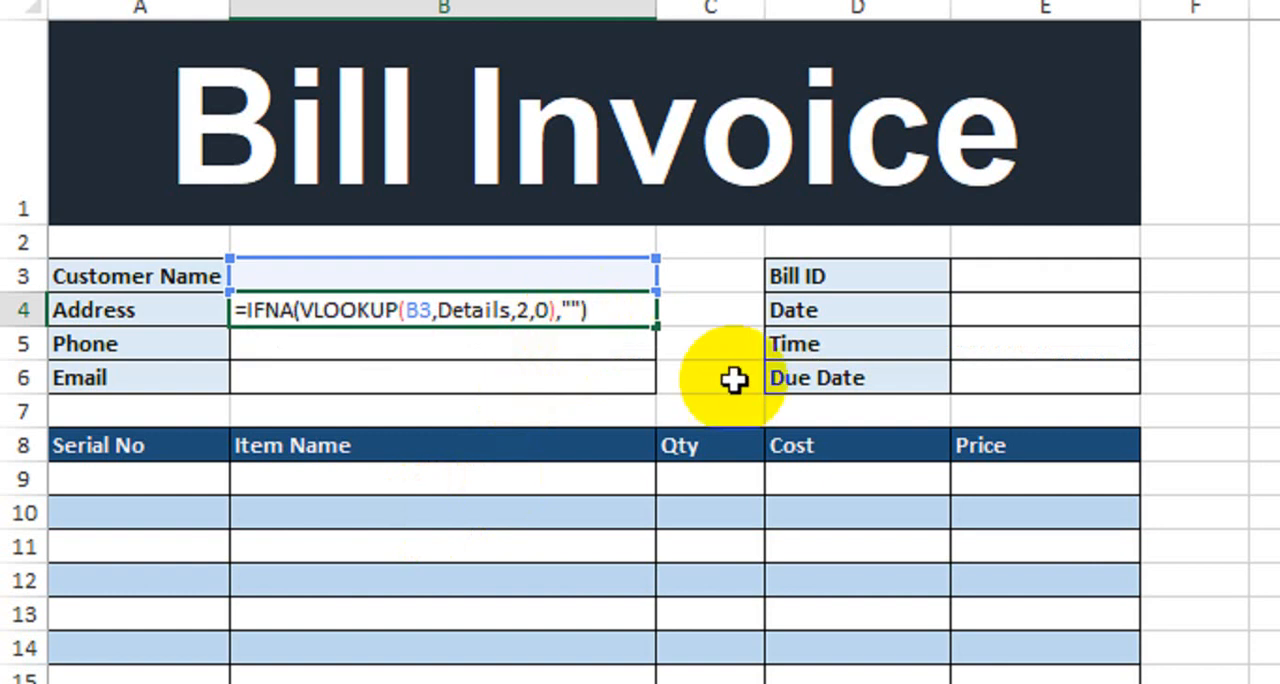
key(Return)
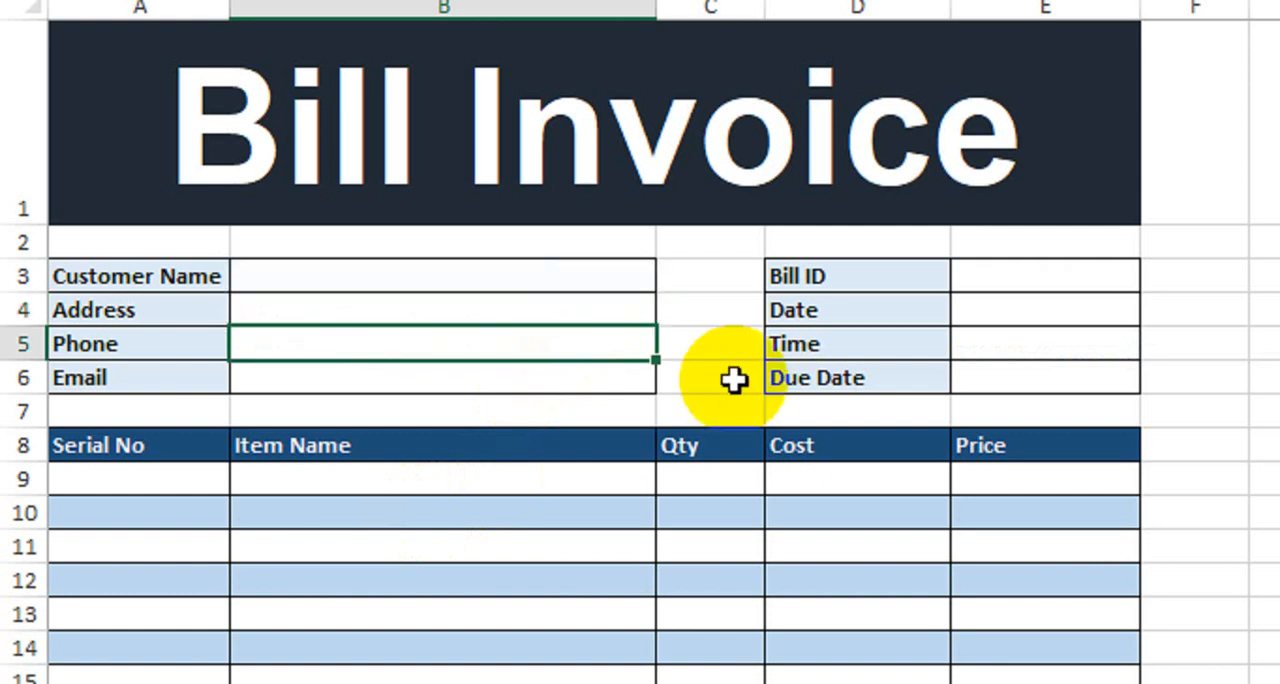
- Copy the Address formula's text into the Phone cell B5 and set its column index to 3: =IFNA(VLOOKUP(B3,Details,3,0),"")
click(530, 279)
click(471, 312)
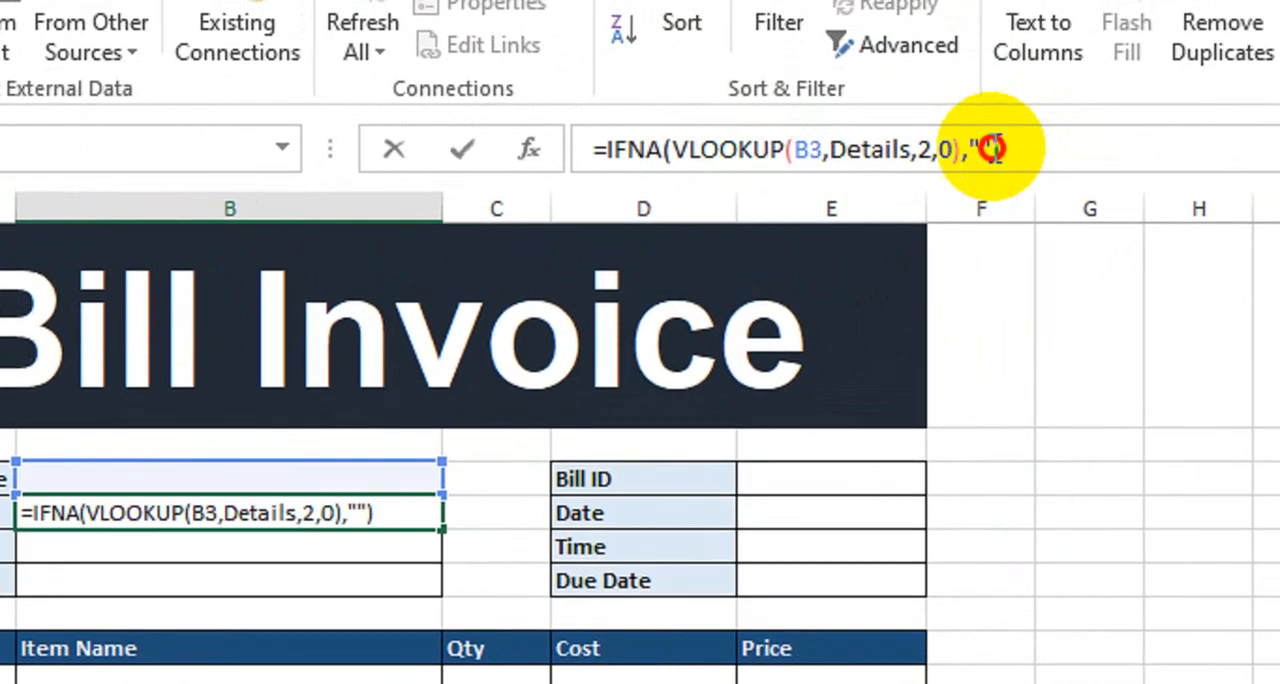
drag(992, 149, 607, 150)
key(ctrl+c)
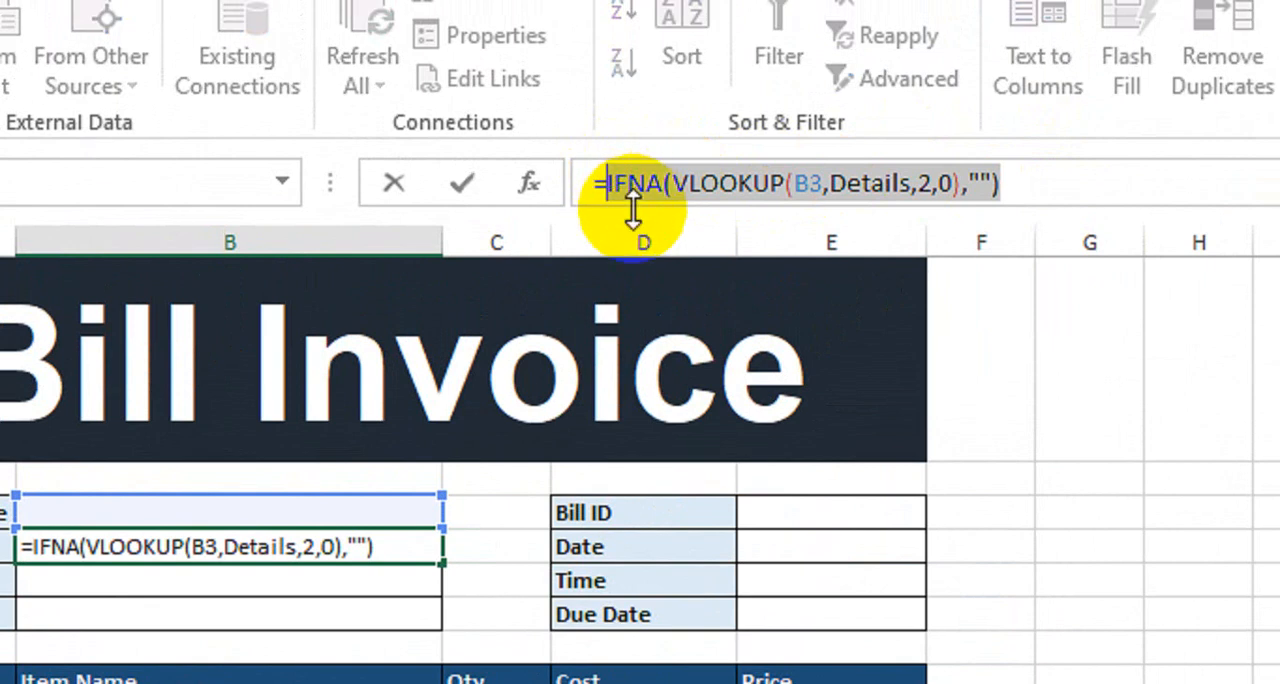
key(Escape)
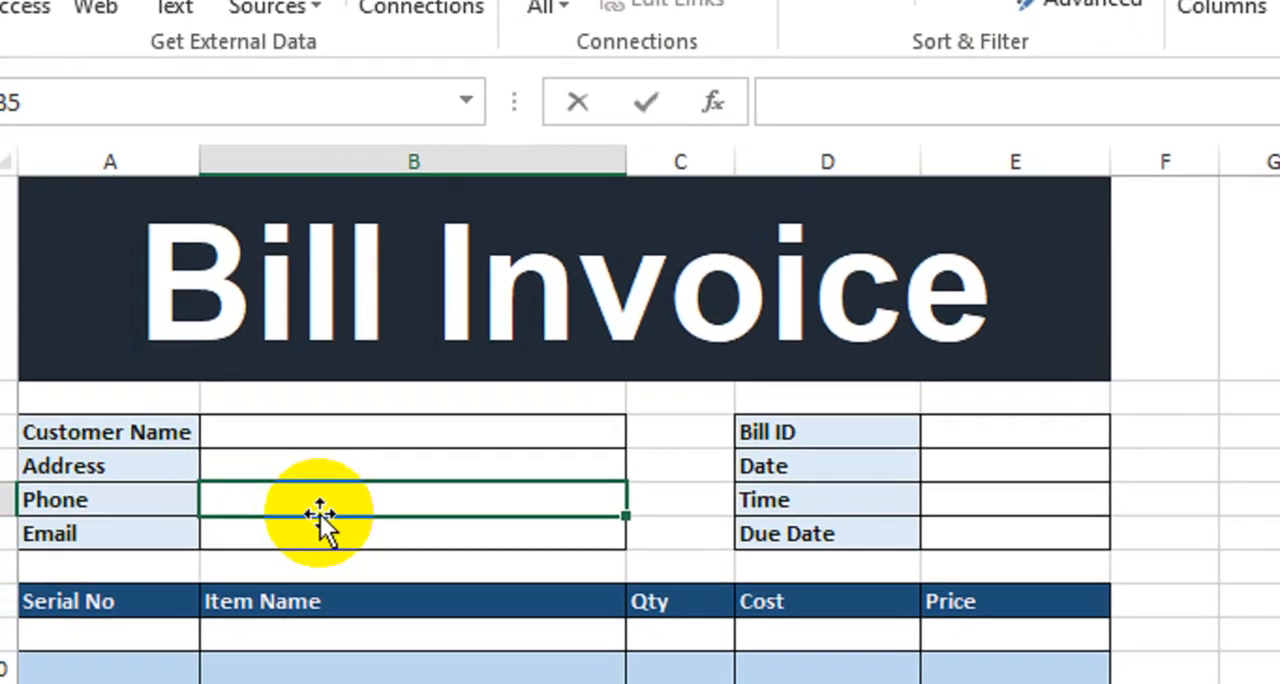
text(=)
key(ctrl+v)
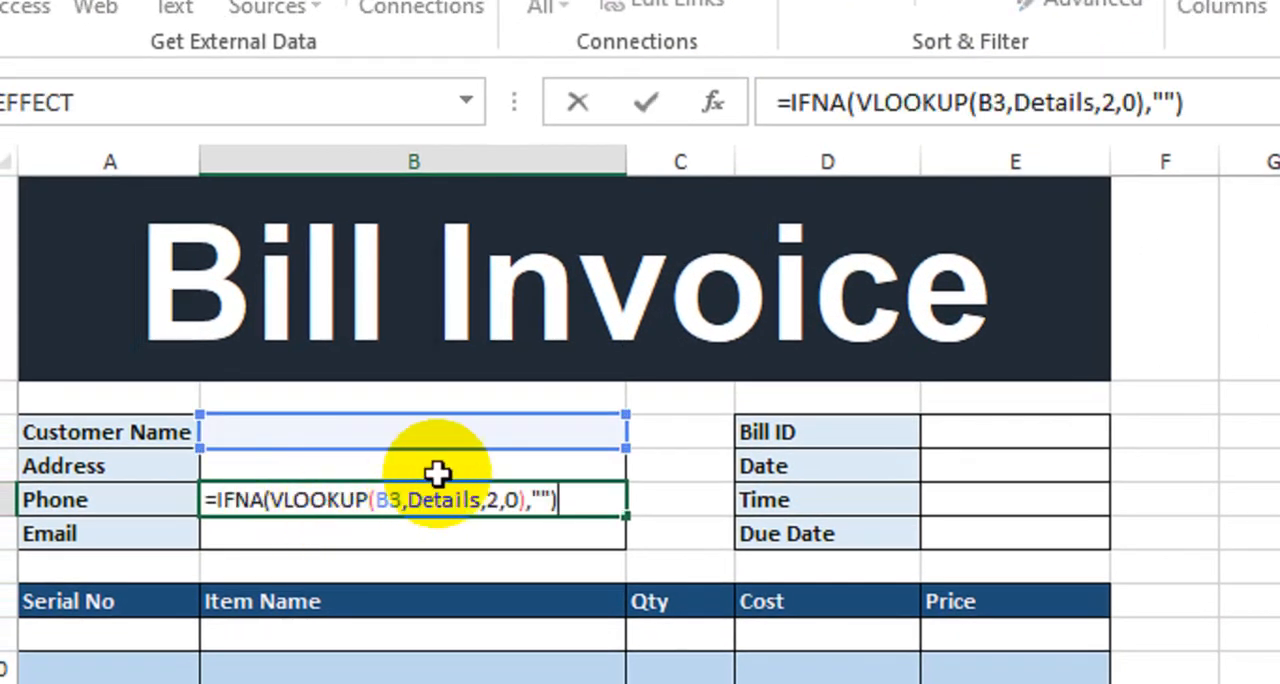
click(490, 499)
key(Delete)
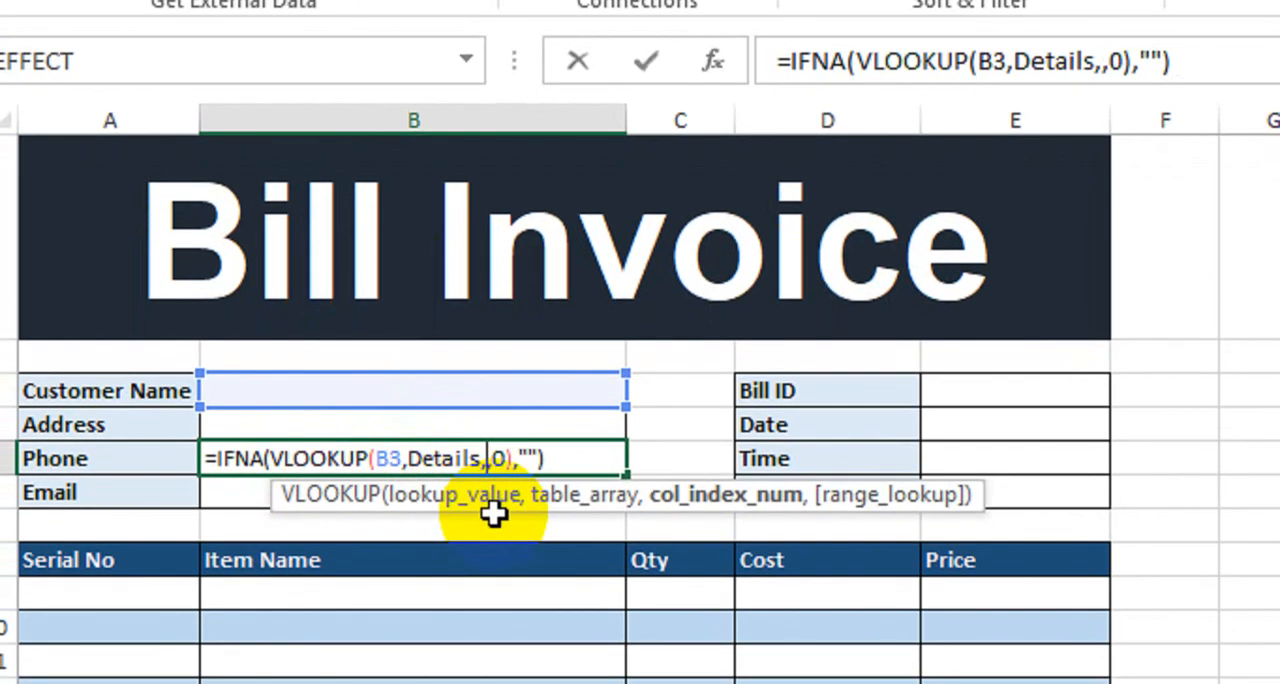
text(3)
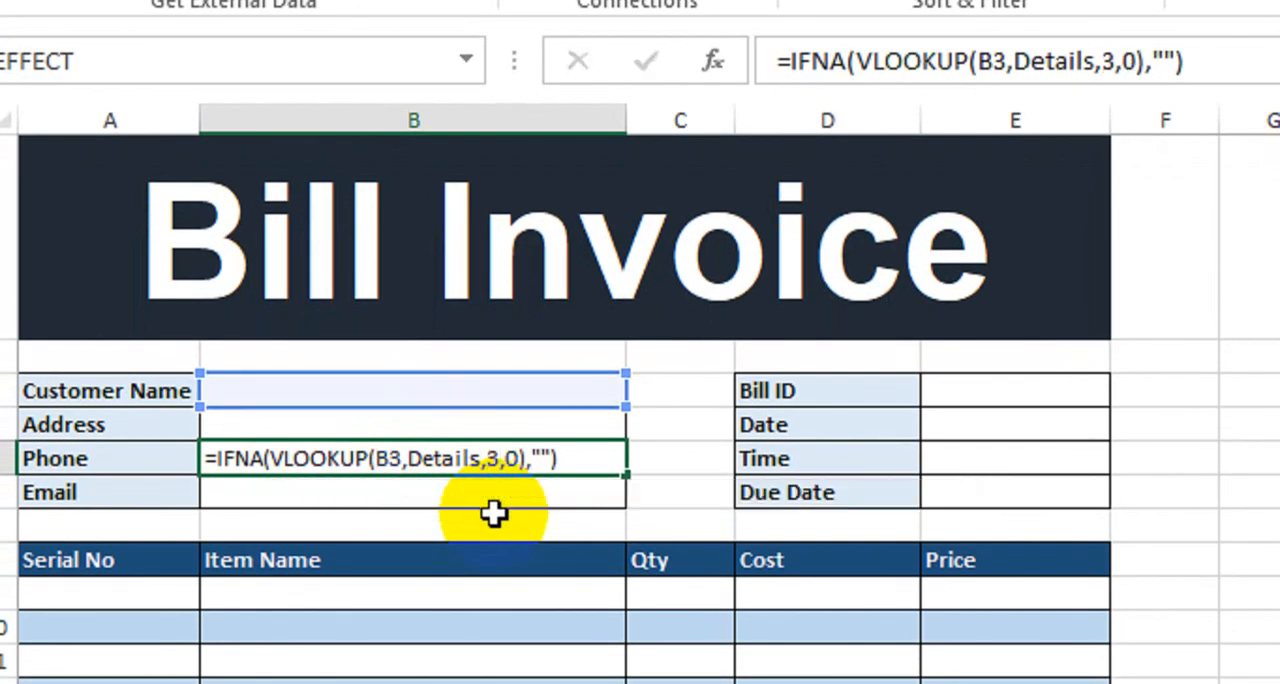
key(Return)
- Paste the copied lookup formula into the Email cell B6 with its column index set to 4
text(=)
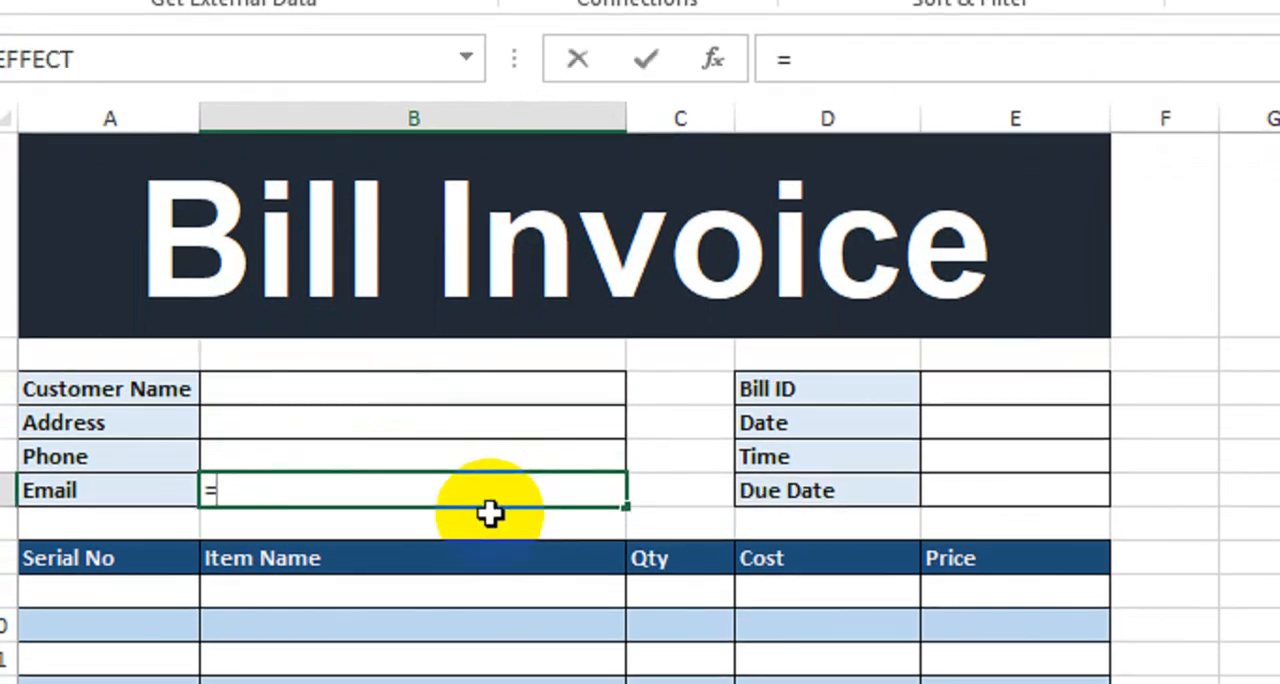
key(ctrl+v)
click(497, 492)
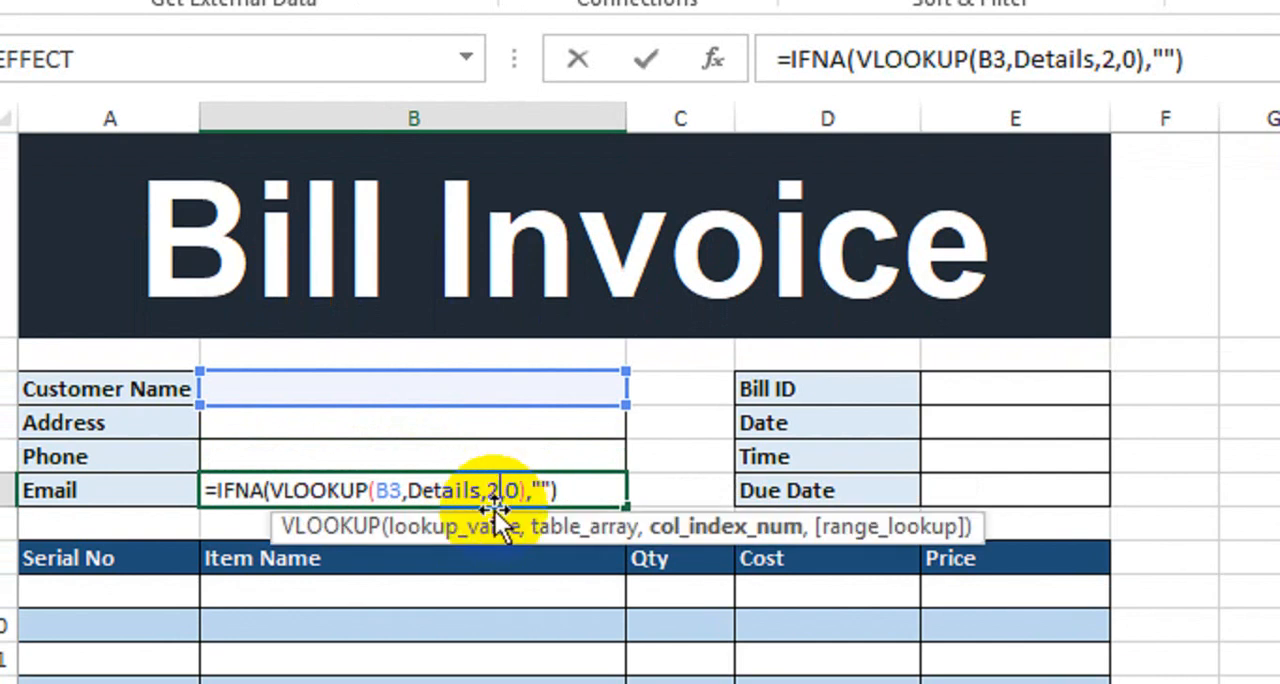
key(BackSpace)
text(4)
key(Return)
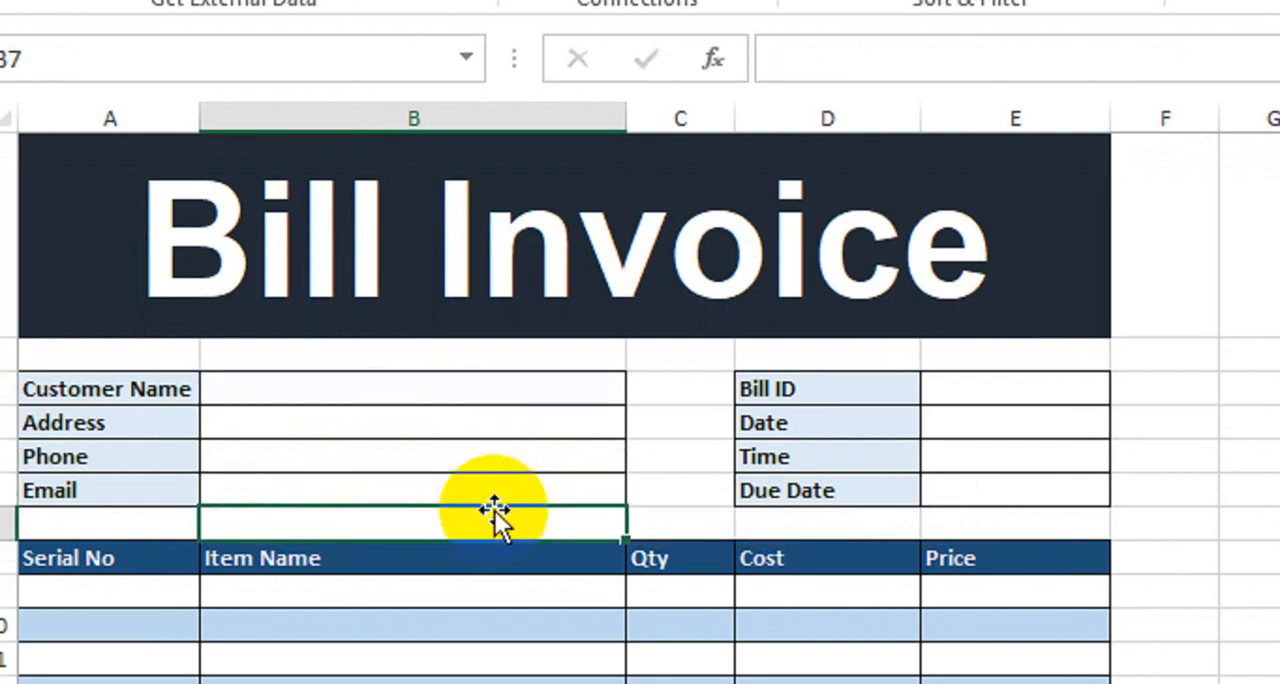
- Choose the first customer from the Customer Name drop-down in B3 to test the lookups
click(608, 391)
click(641, 391)
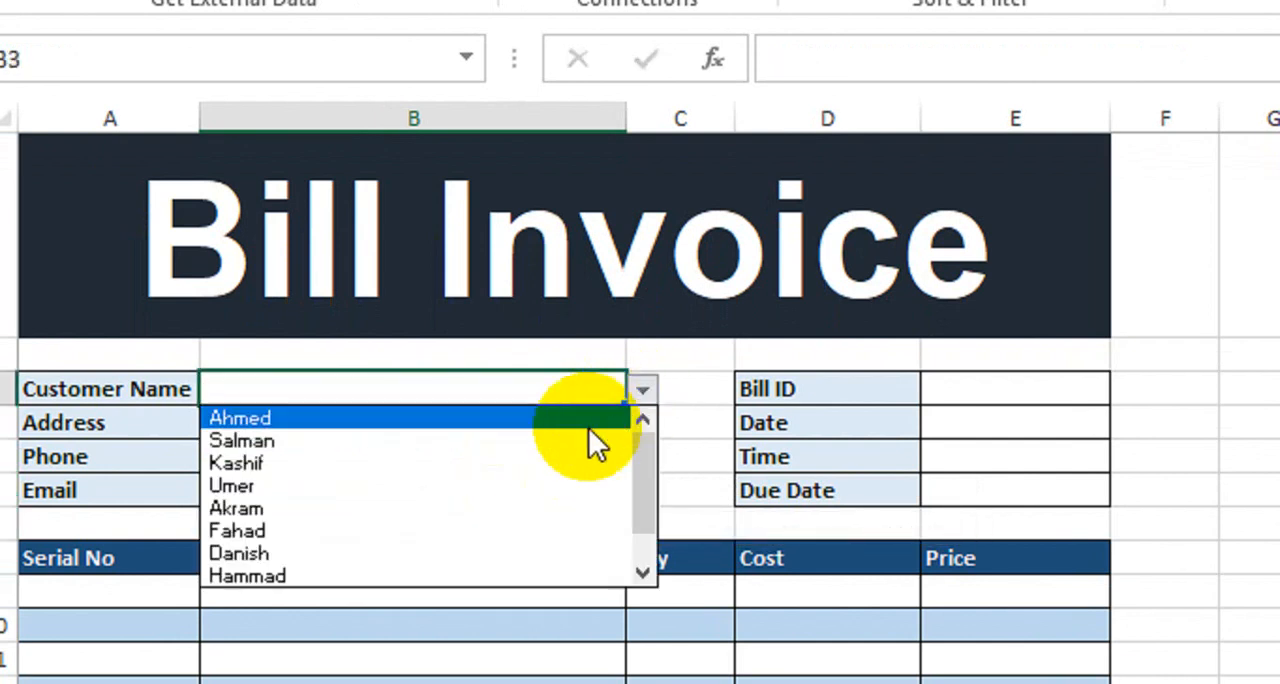
click(513, 421)
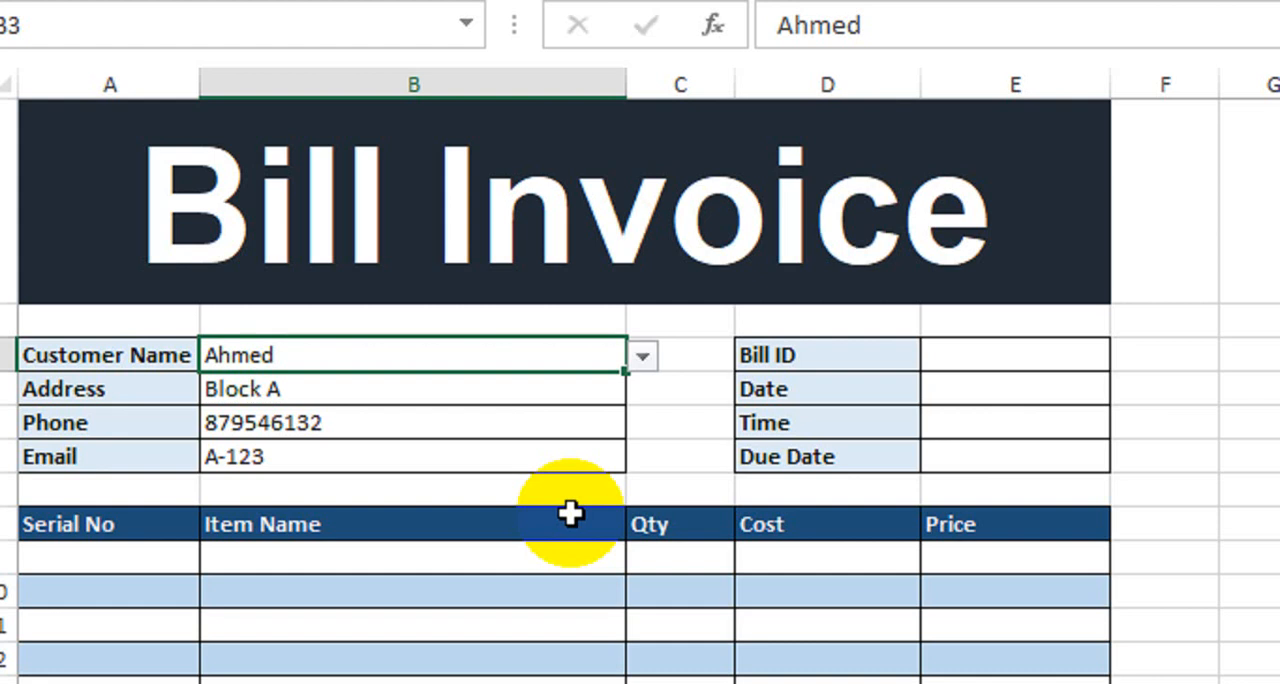
- Enter 12 as the Bill ID in E3 and 12 Nov 2023 as the Date in E4
click(1008, 362)
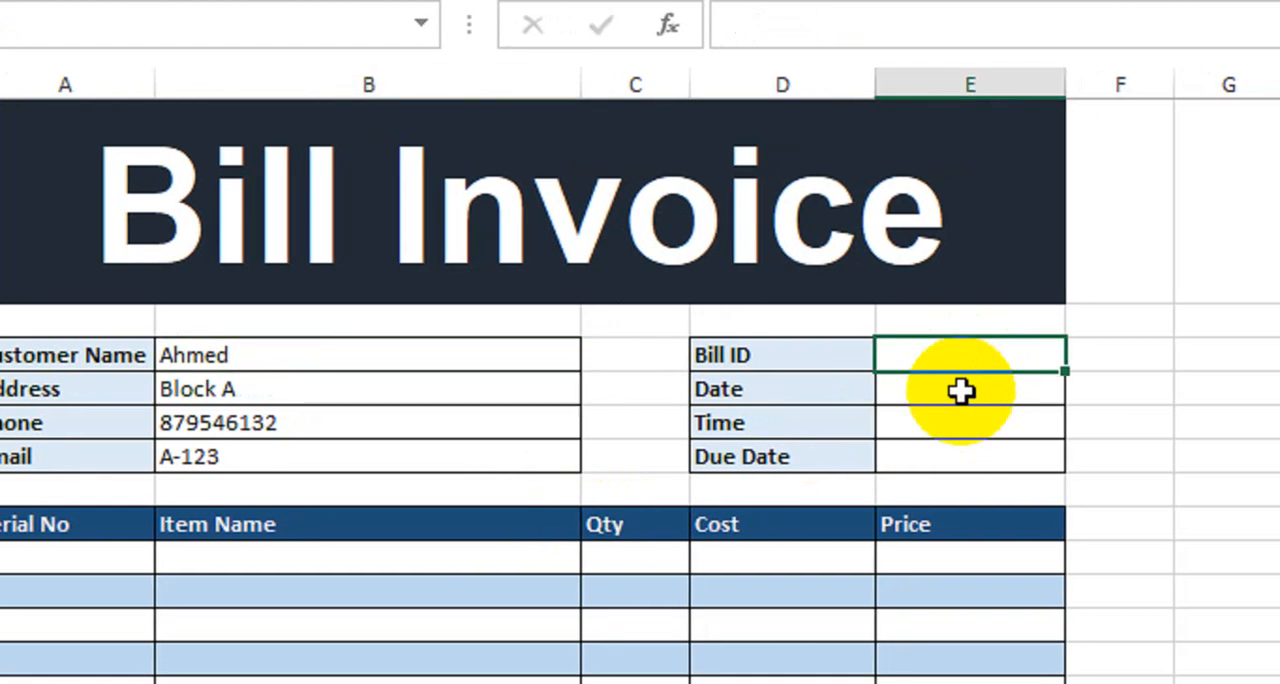
text(12)
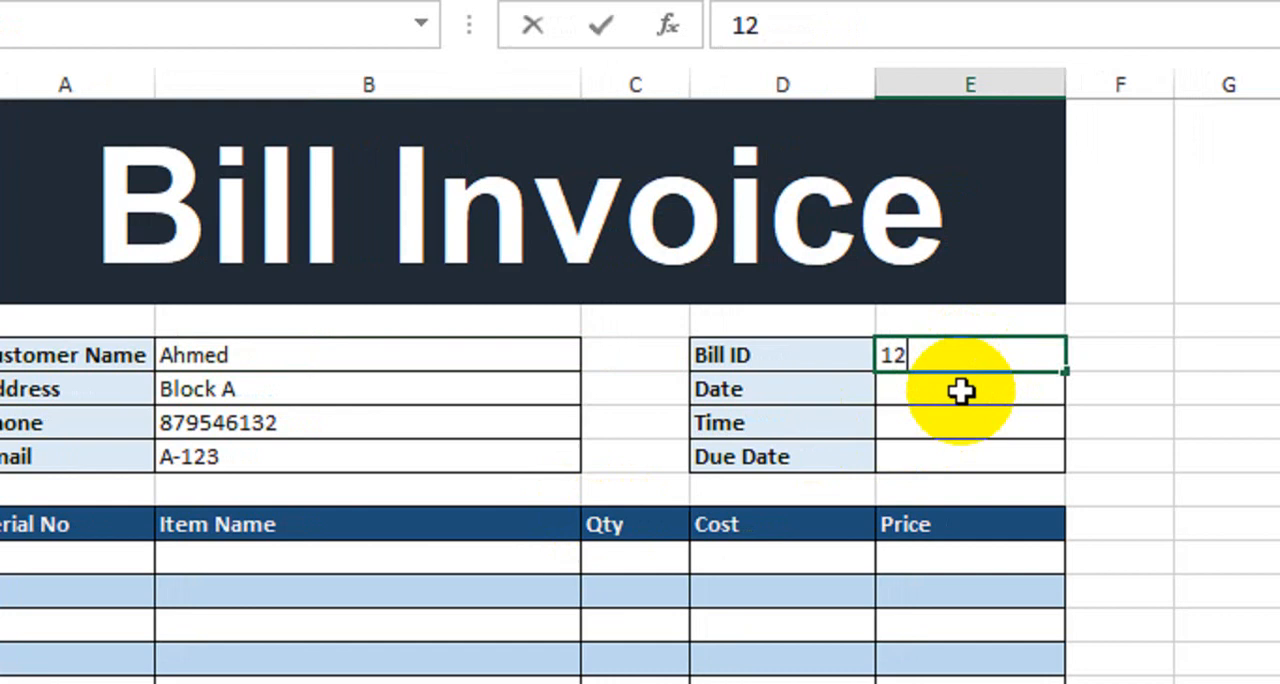
key(Return)
double_click(961, 392)
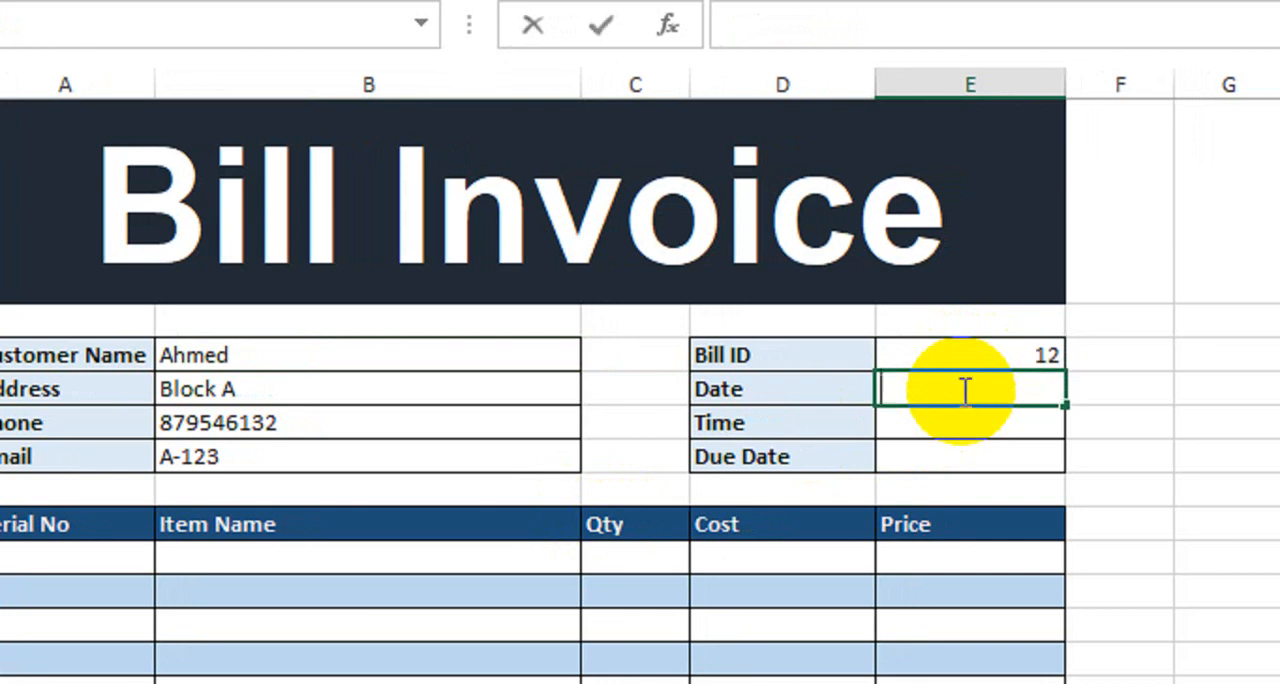
text(12 Nov)
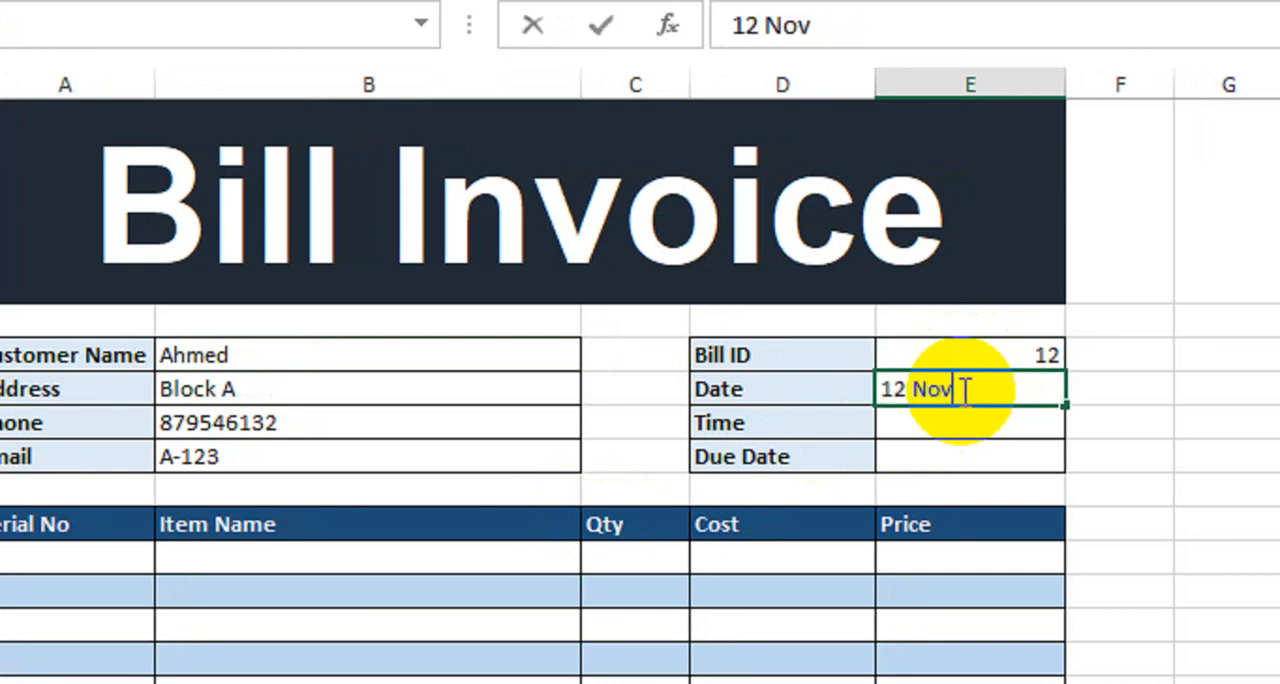
text( 20)
key(BackSpace)
text(2023)
key(Return)
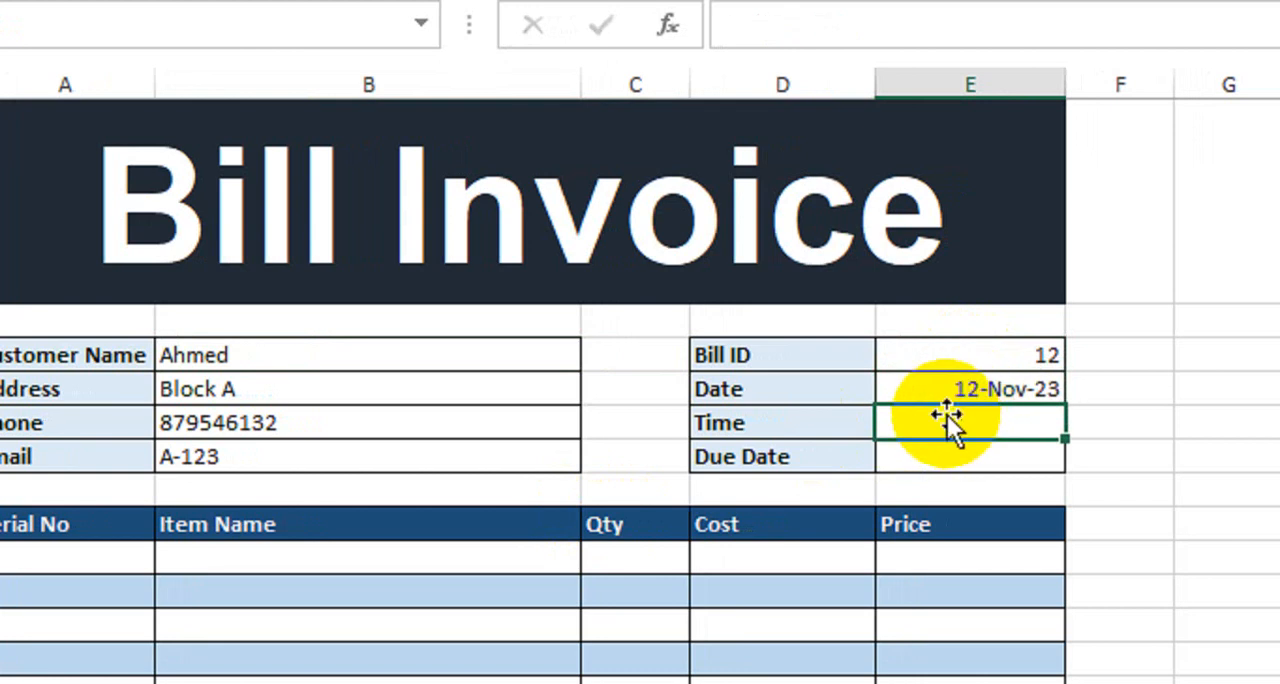
- Enter 11:00 as the bill's Time in E5
text(11:)
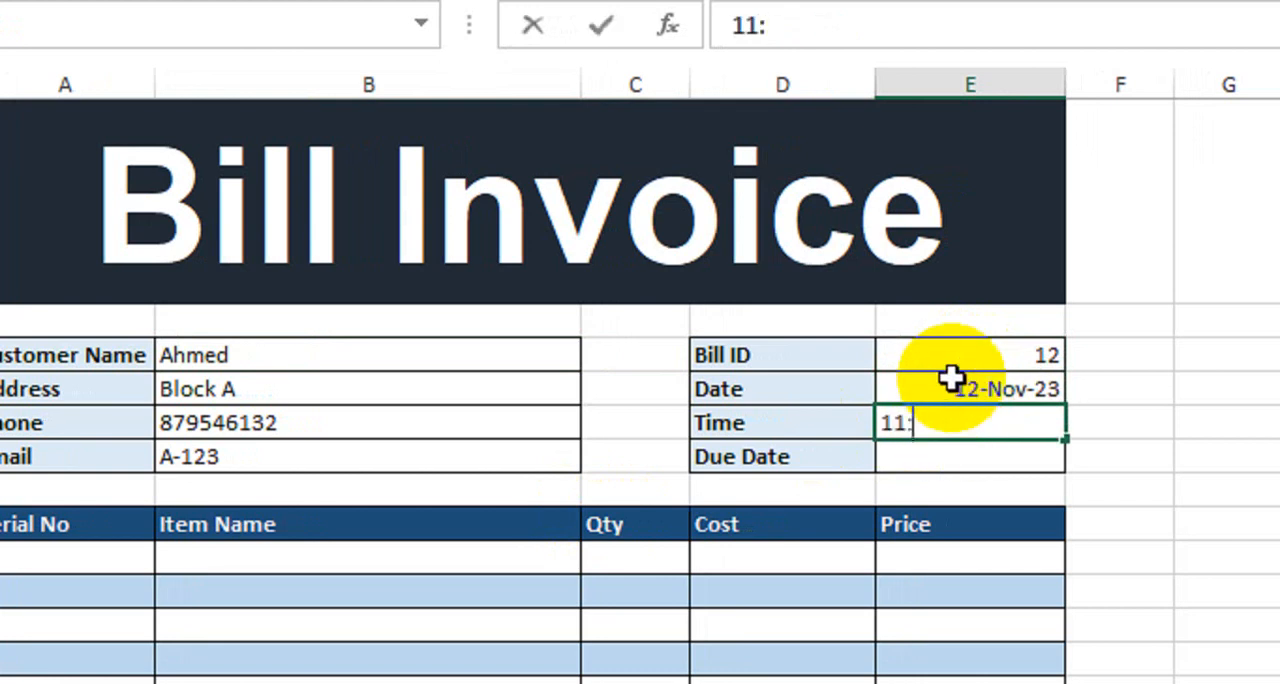
text(00)
key(Return)
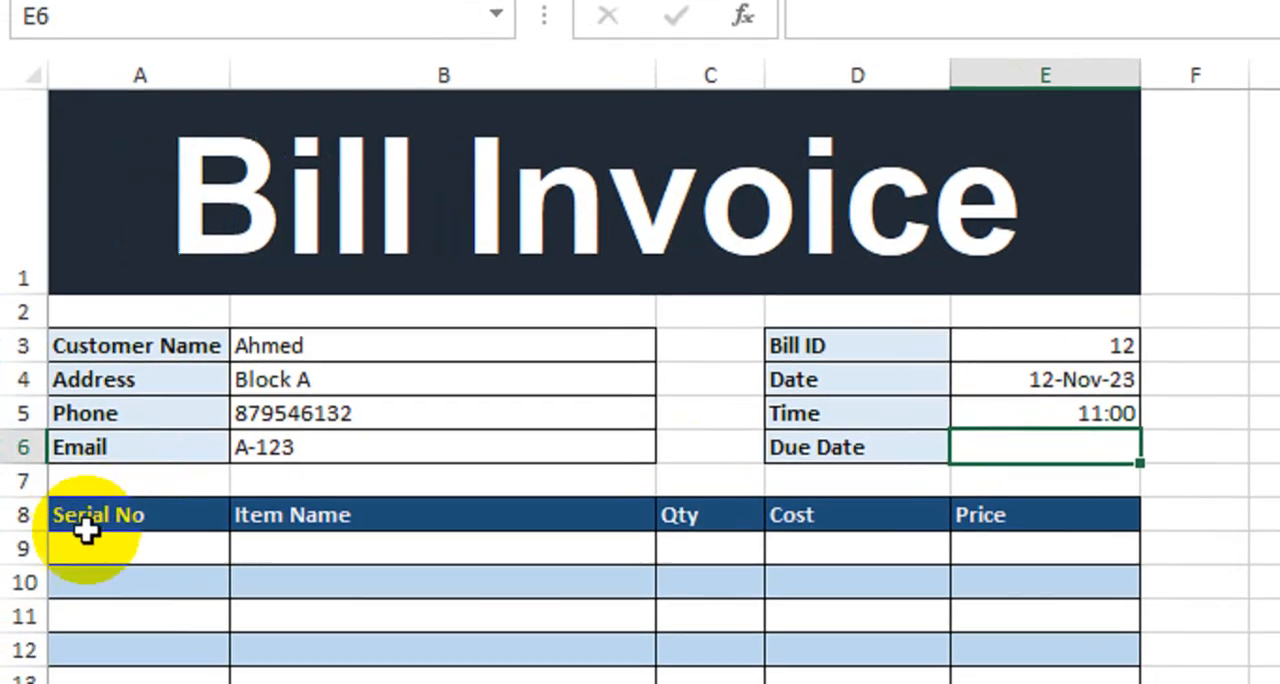
- Number the first three item rows 1, 2 and 3 in the Serial No column, A9:A11
click(100, 557)
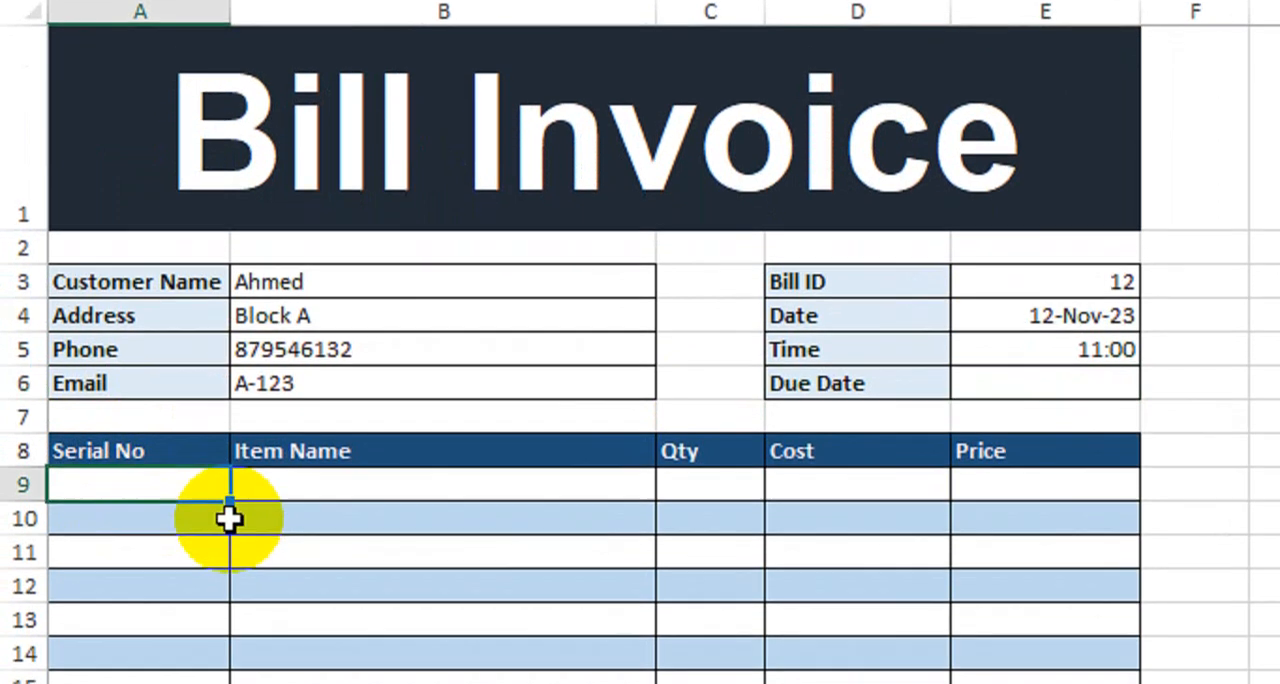
text(1)
key(Return)
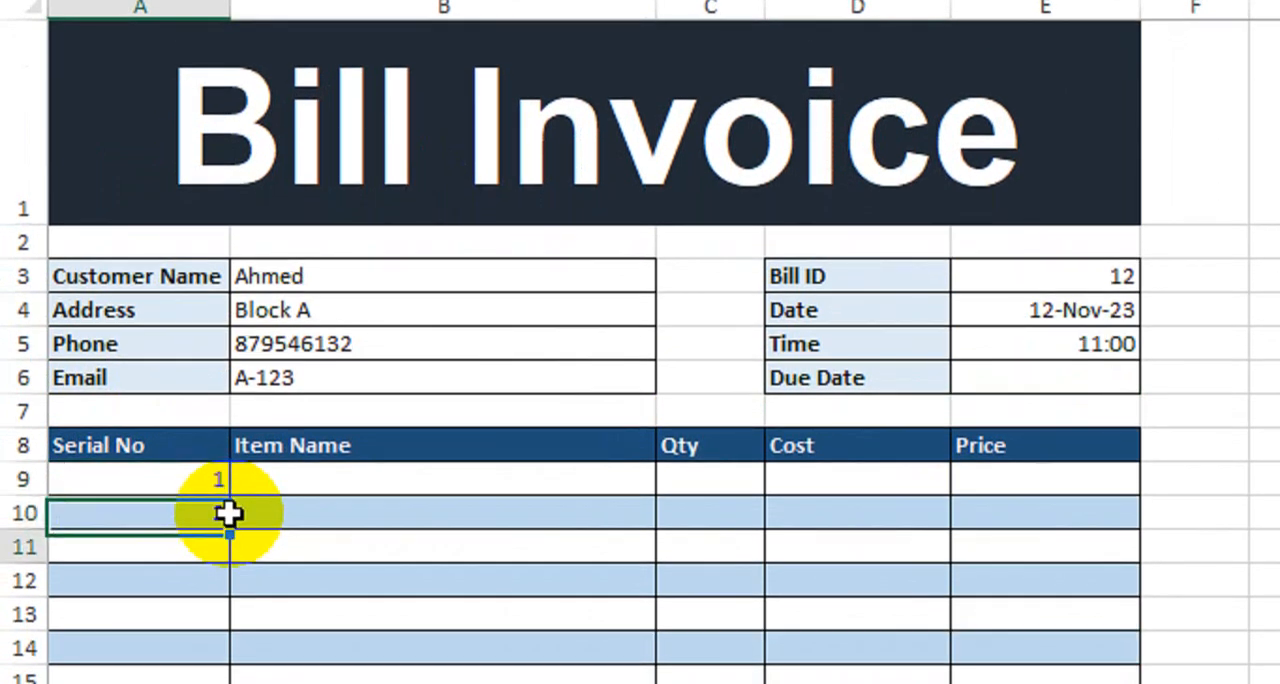
text(2)
key(Return)
text(3)
key(Return)
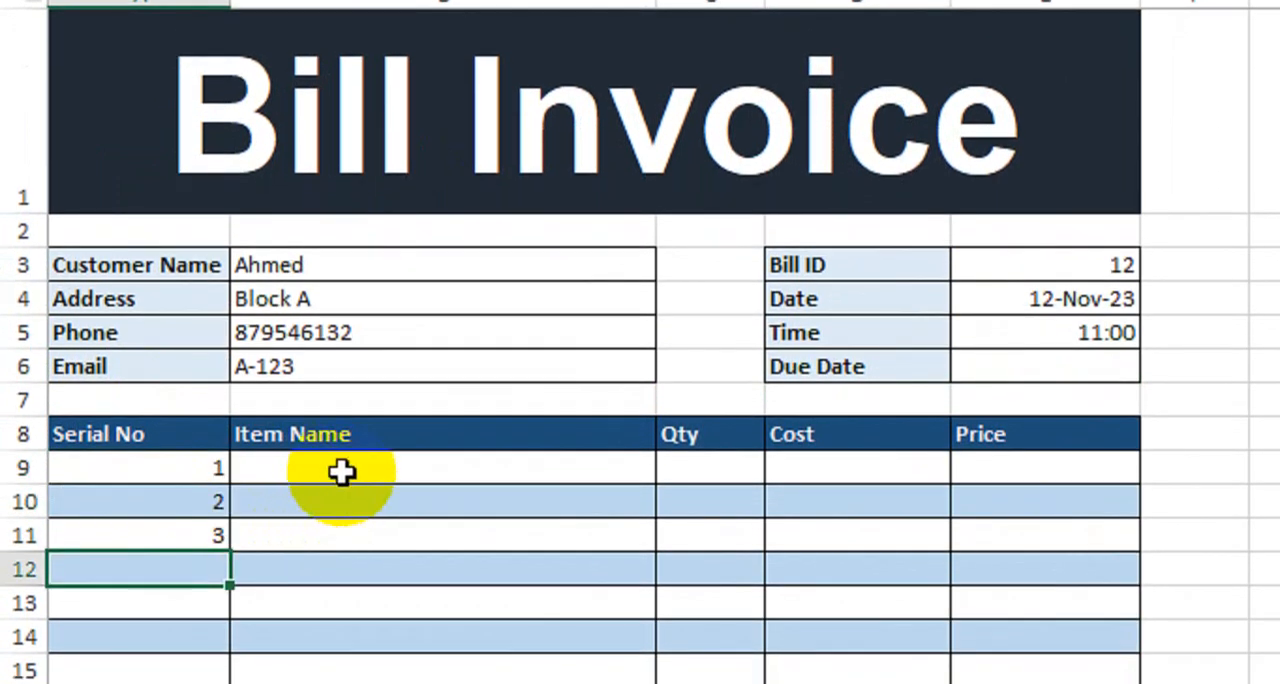
- Enter Printer, Laptop and LED as the item names in B9:B11
click(340, 476)
text(Pr)
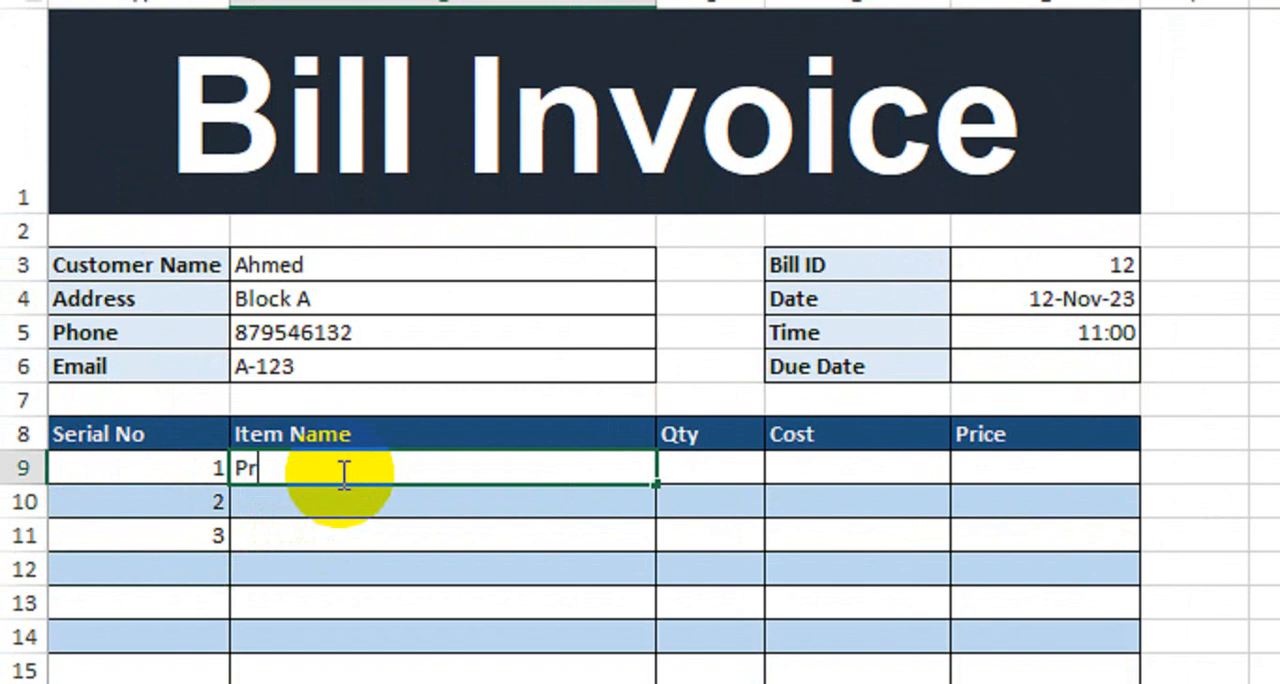
text(inter)
key(Return)
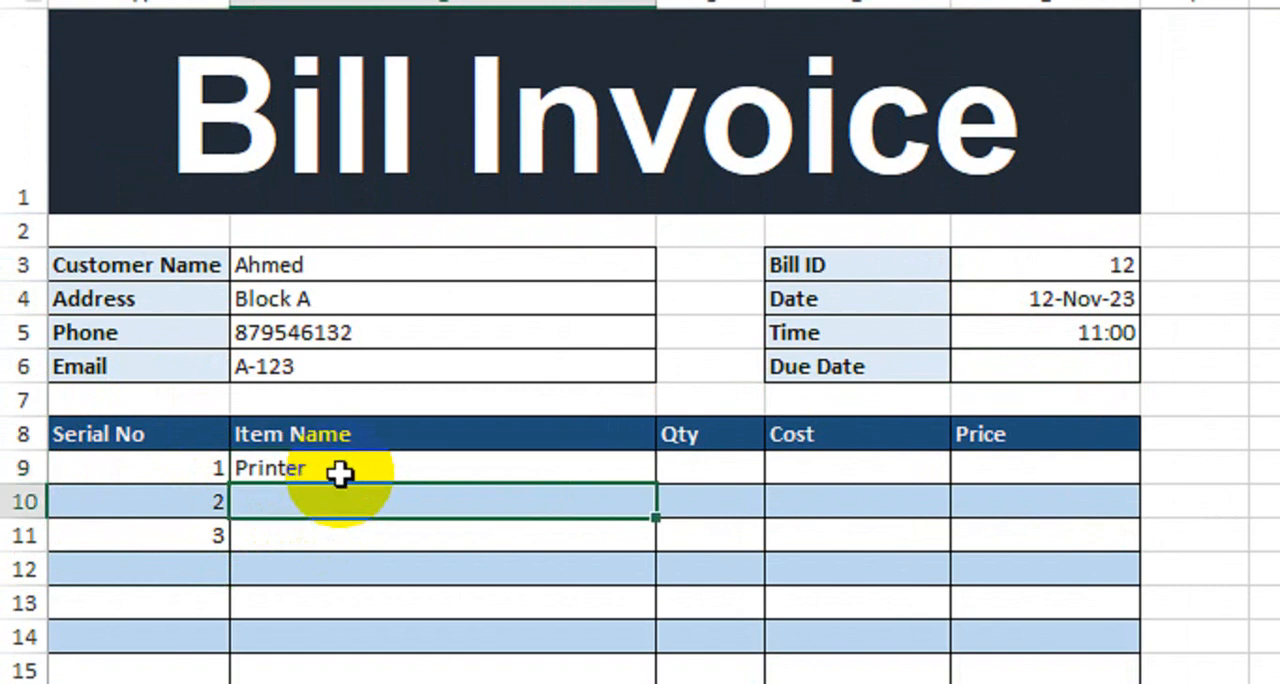
text(Lap)
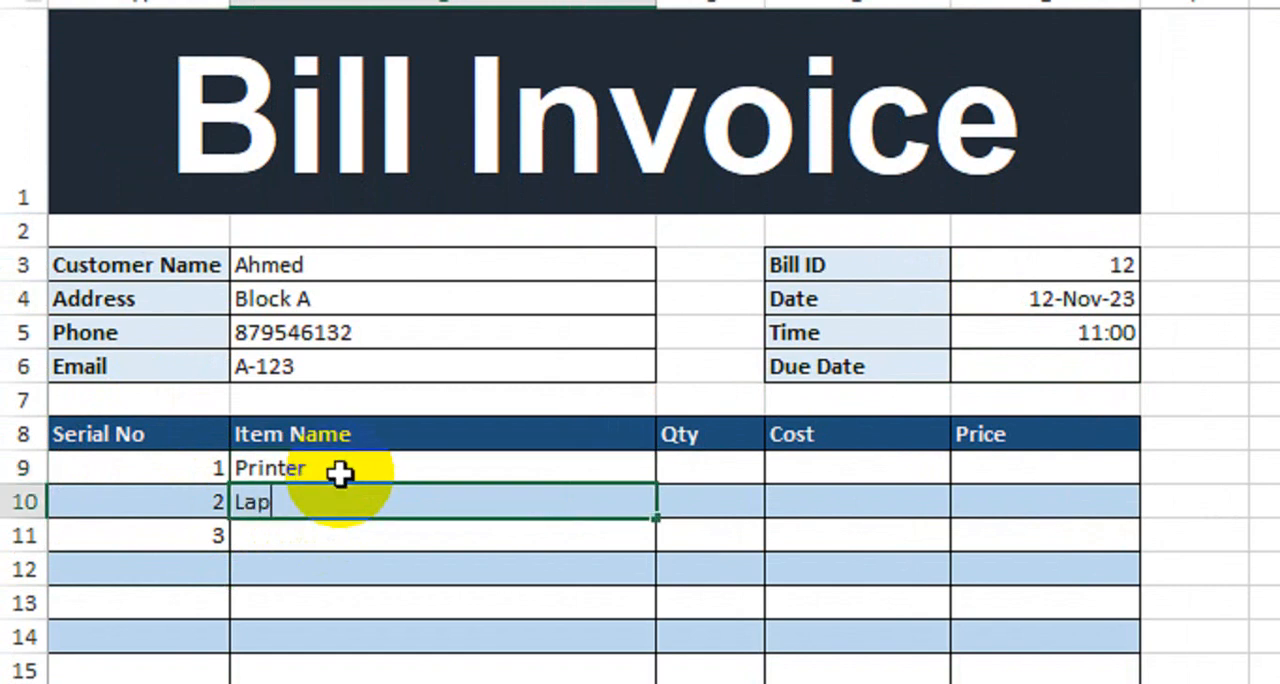
text(top)
key(Return)
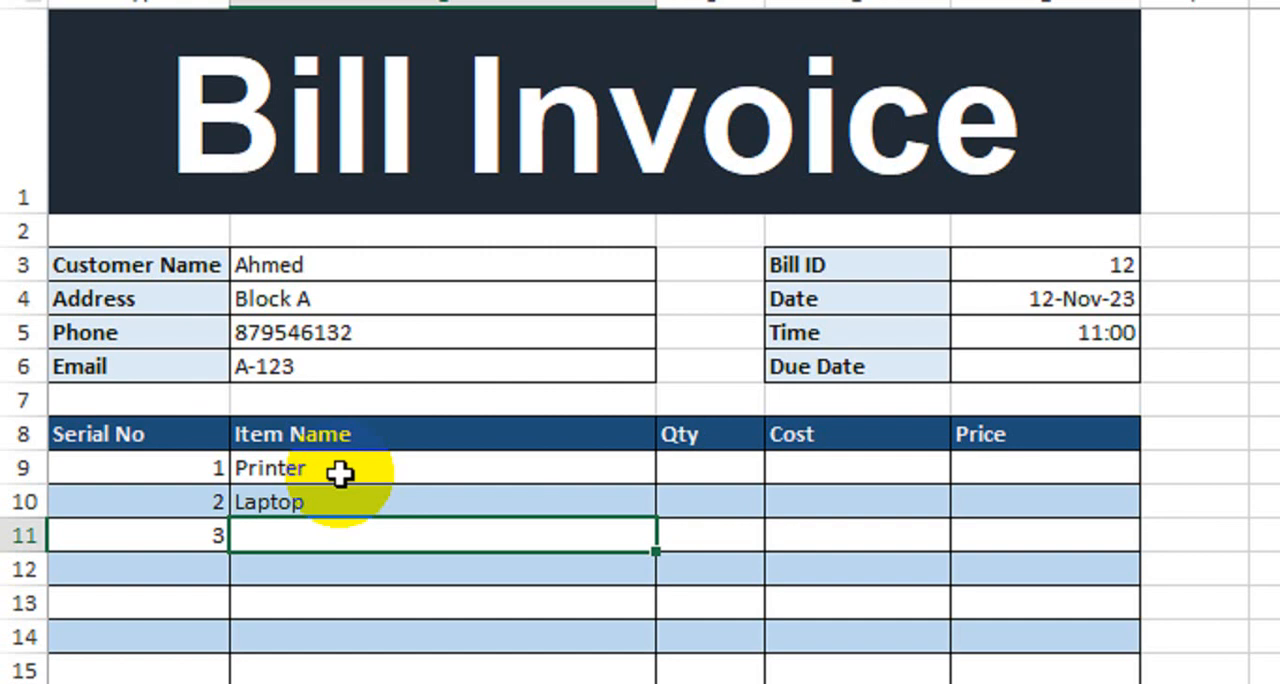
text(LED)
key(Return)
- Enter quantities of 2 for Printer, 3 for Laptop and 6 for LED in C9:C11
click(676, 474)
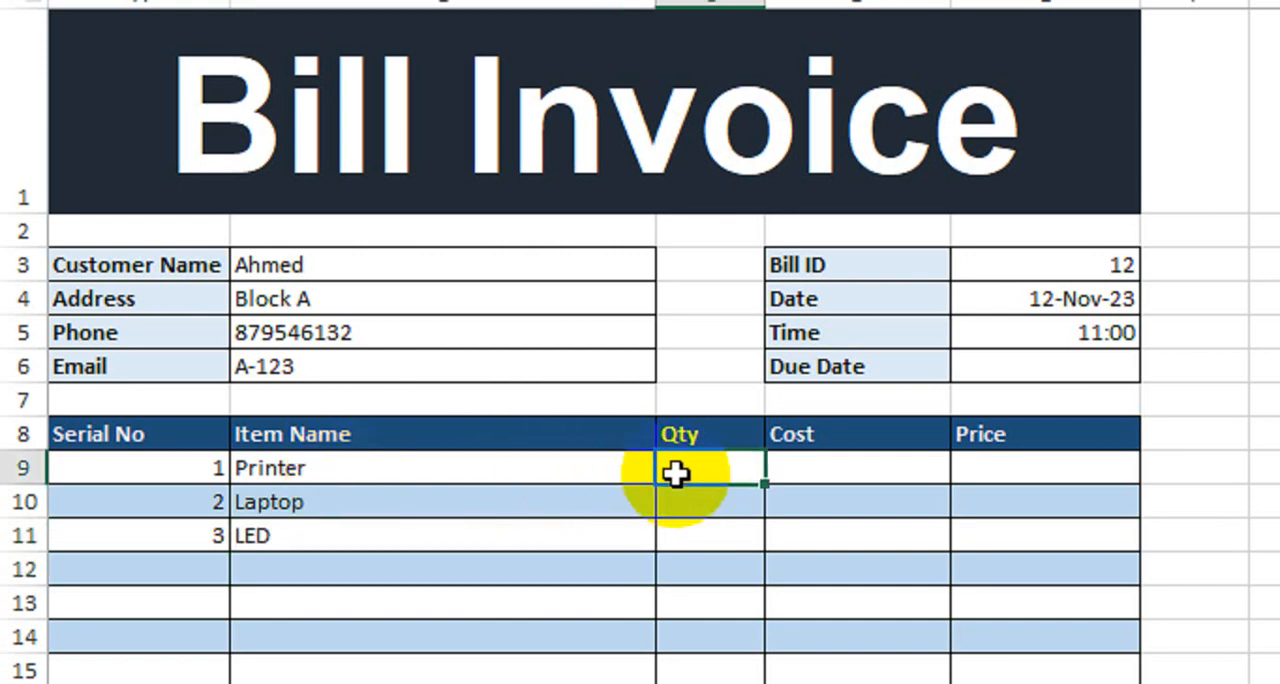
text(2)
key(Return)
text(3)
key(Return)
text(6)
key(Return)
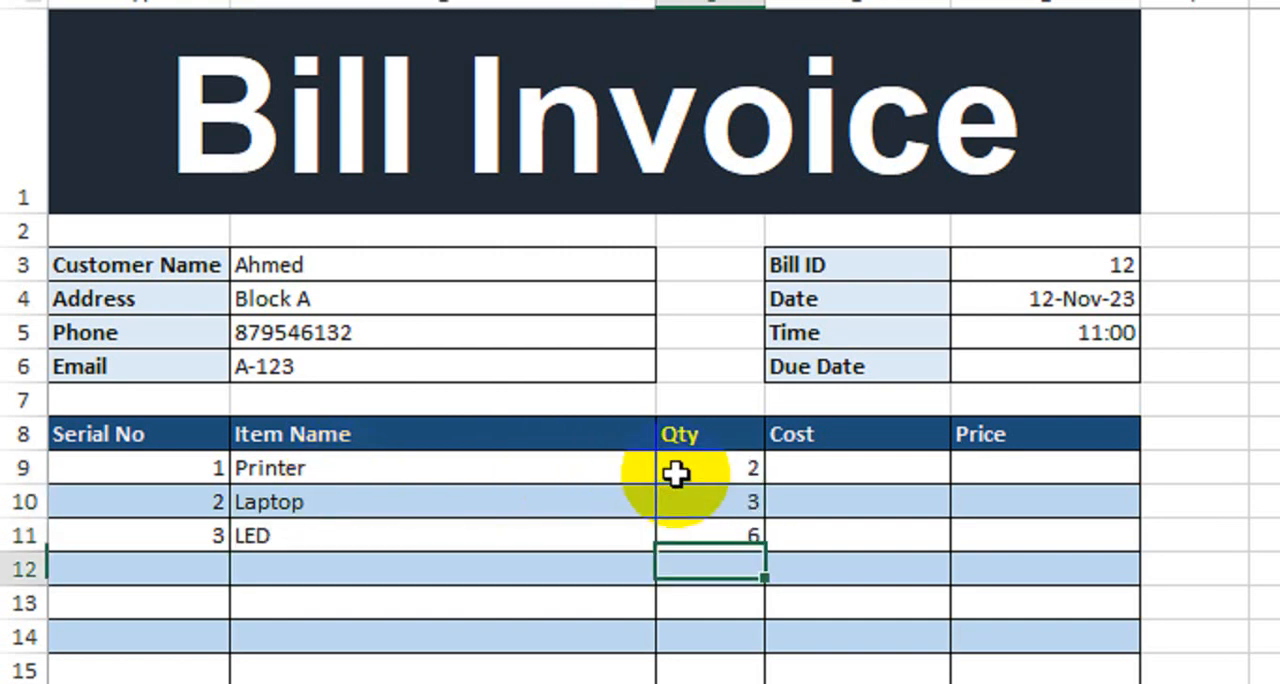
- Calculate the Price in E9 with =C9*D9 and fill the formula down through the last item row, E18
click(808, 470)
scroll(860, 520, down, 1)
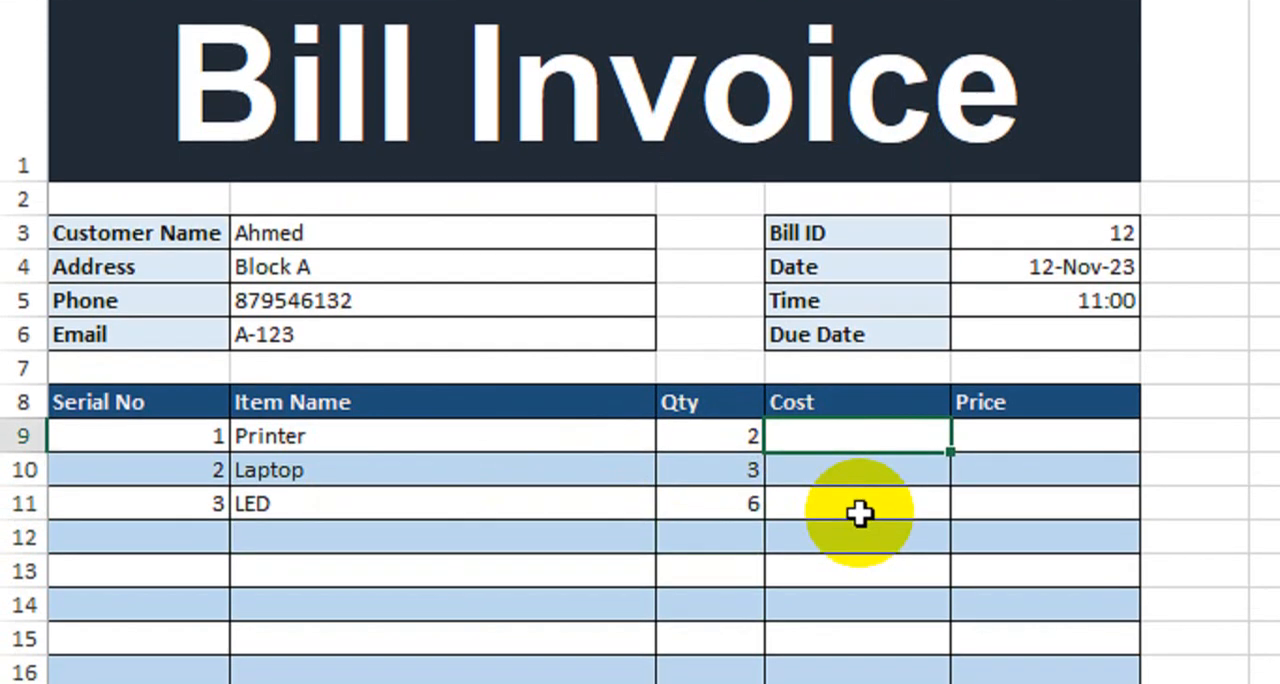
click(990, 440)
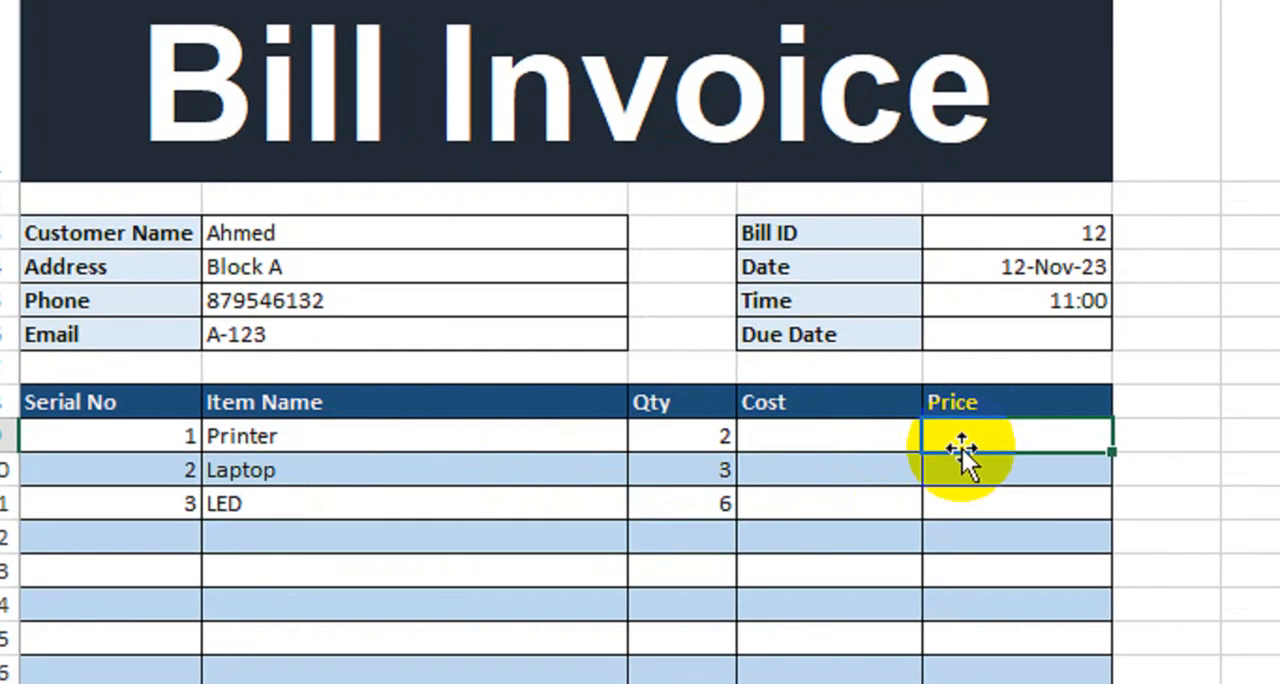
text(=)
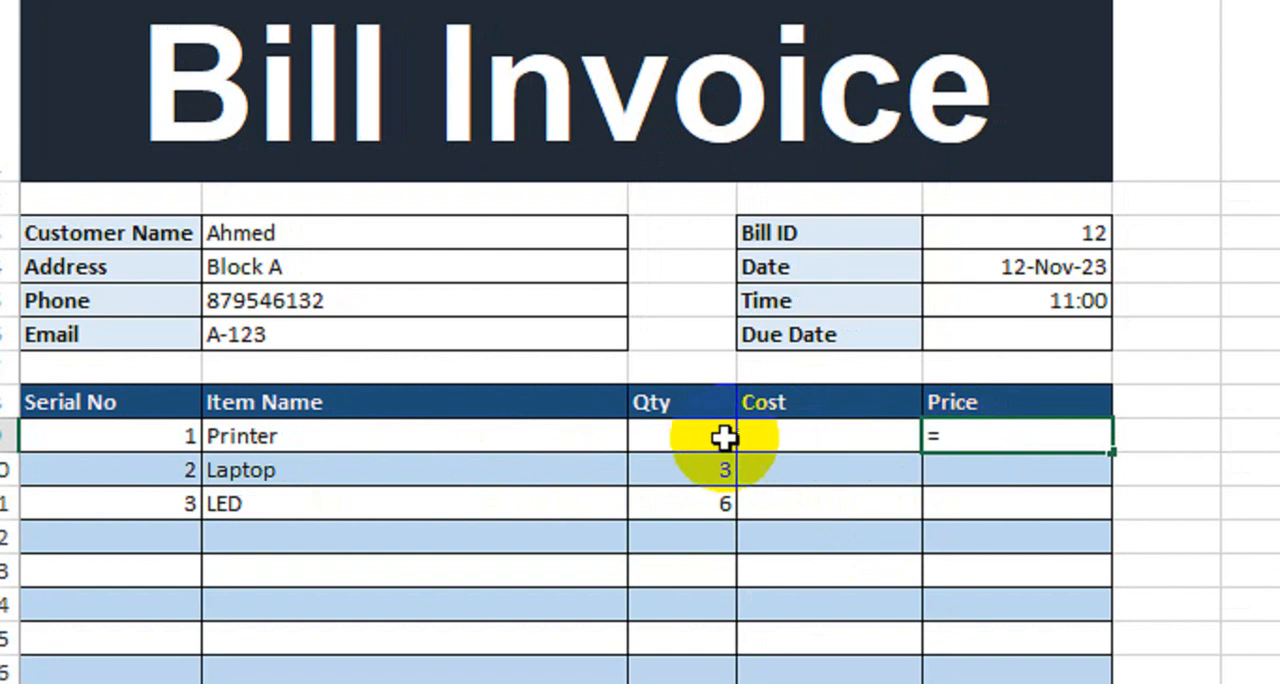
click(715, 437)
text(*)
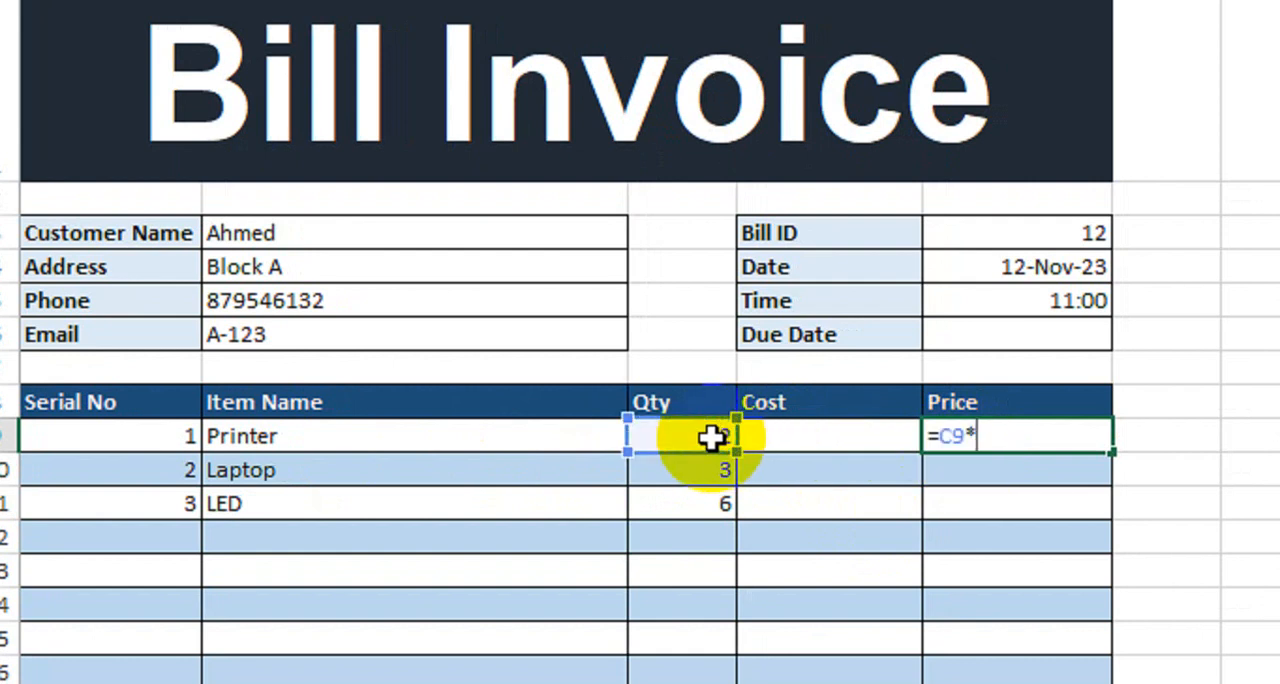
click(771, 435)
key(Return)
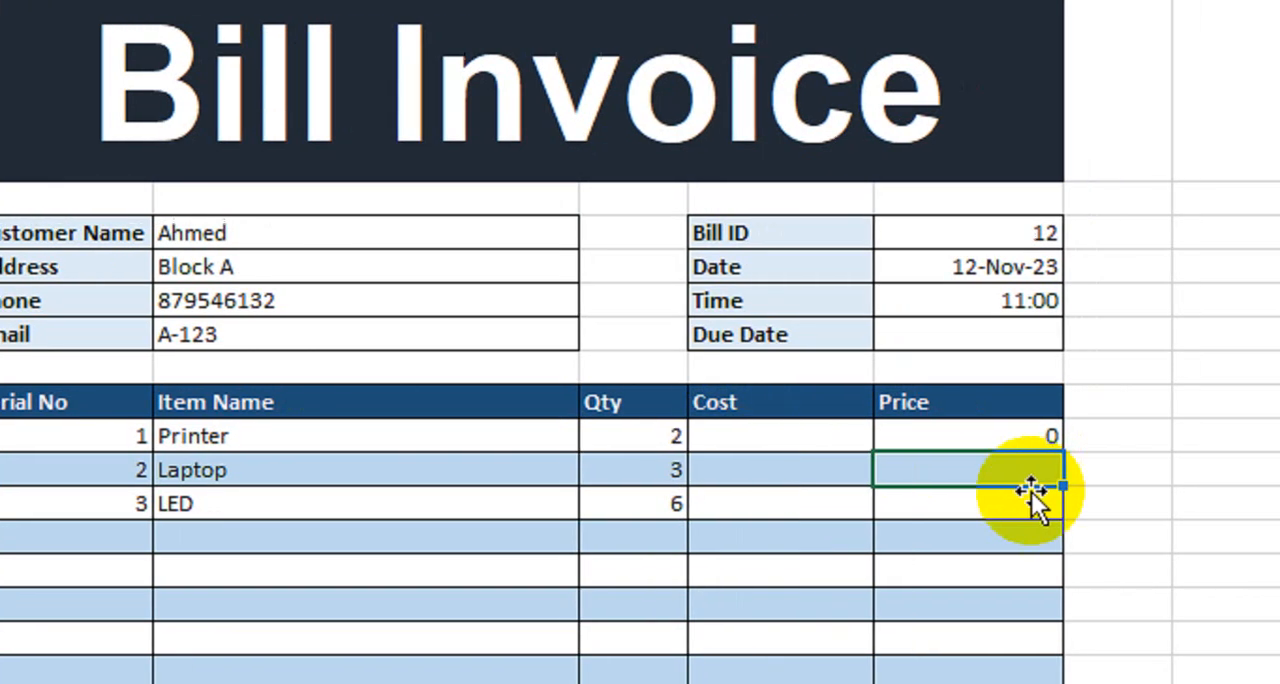
click(1075, 436)
drag(973, 449, 946, 600)
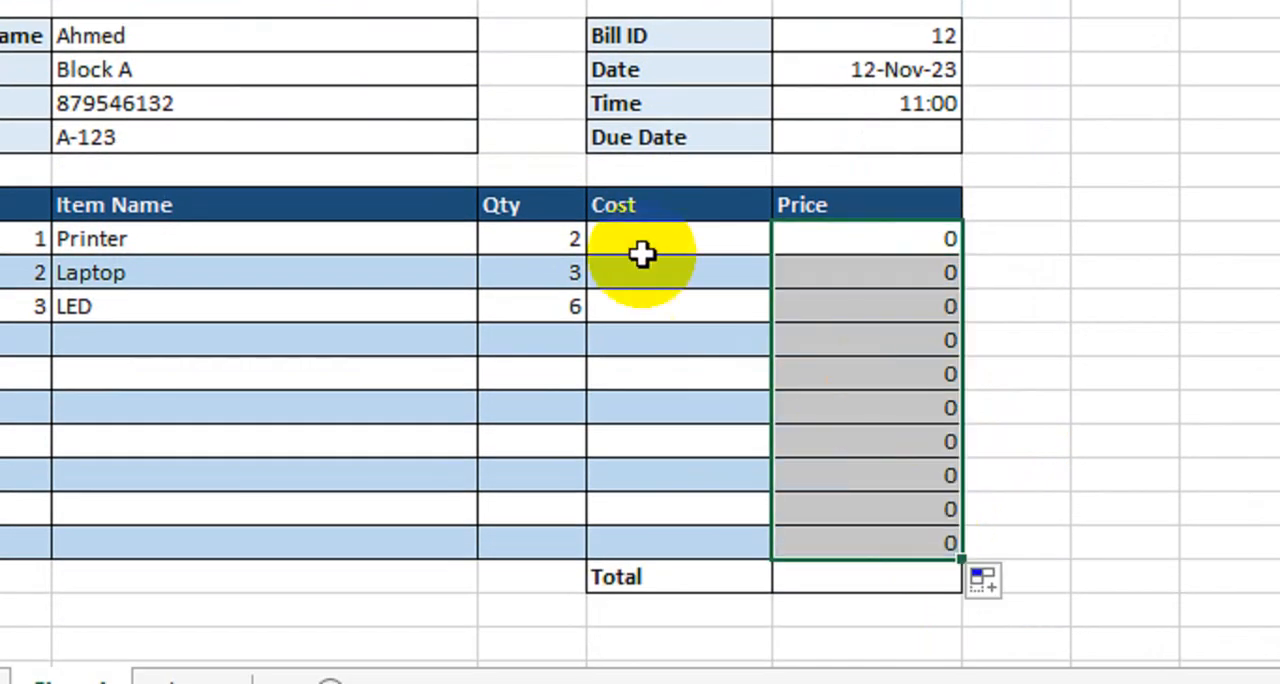
- Test the Price formula with a Printer cost of 50 in D9, and undo the entry
click(641, 252)
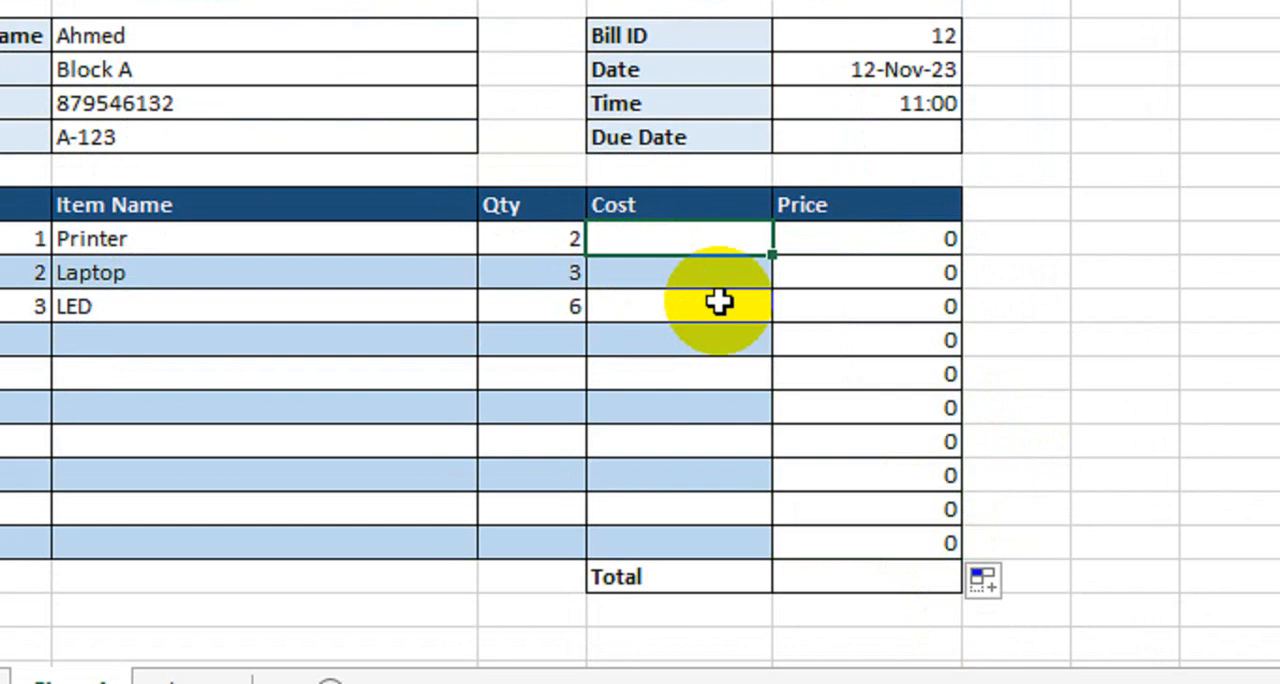
text(50)
key(Return)
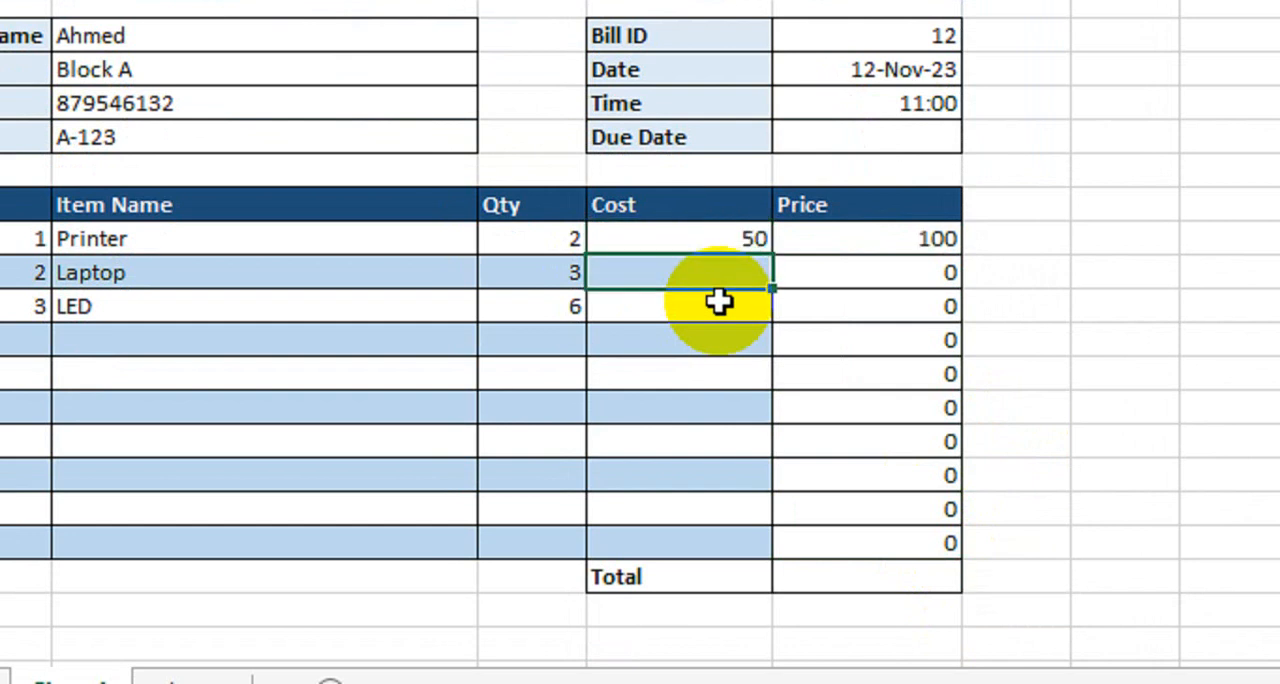
key(ctrl+z)
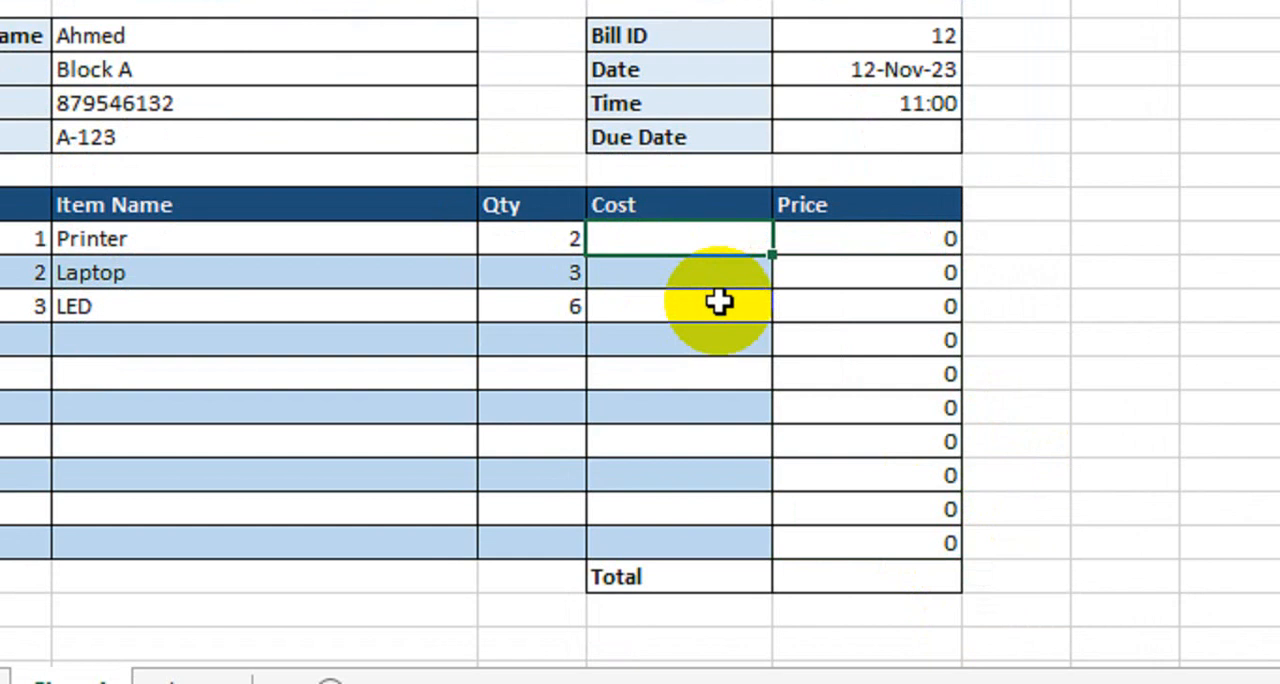
- Change the Price formula in E9 to =IF(C9>0,C9*D9,"") and fill it down through E18
double_click(826, 242)
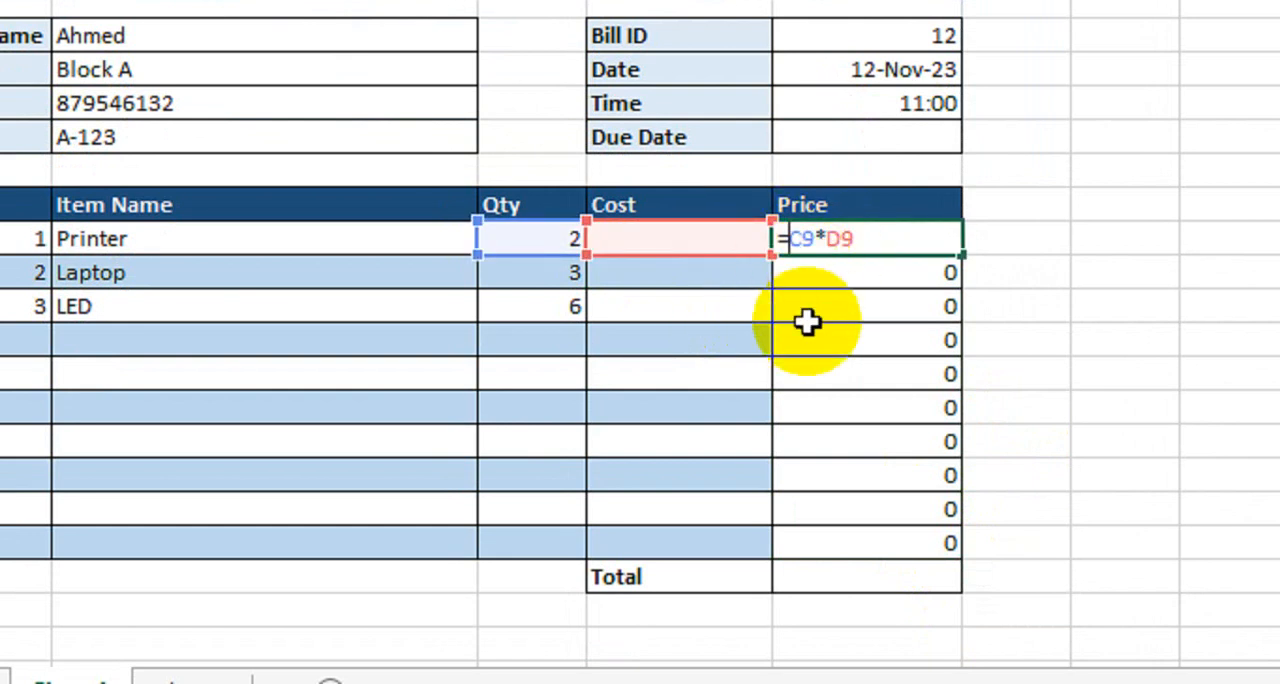
text(if)
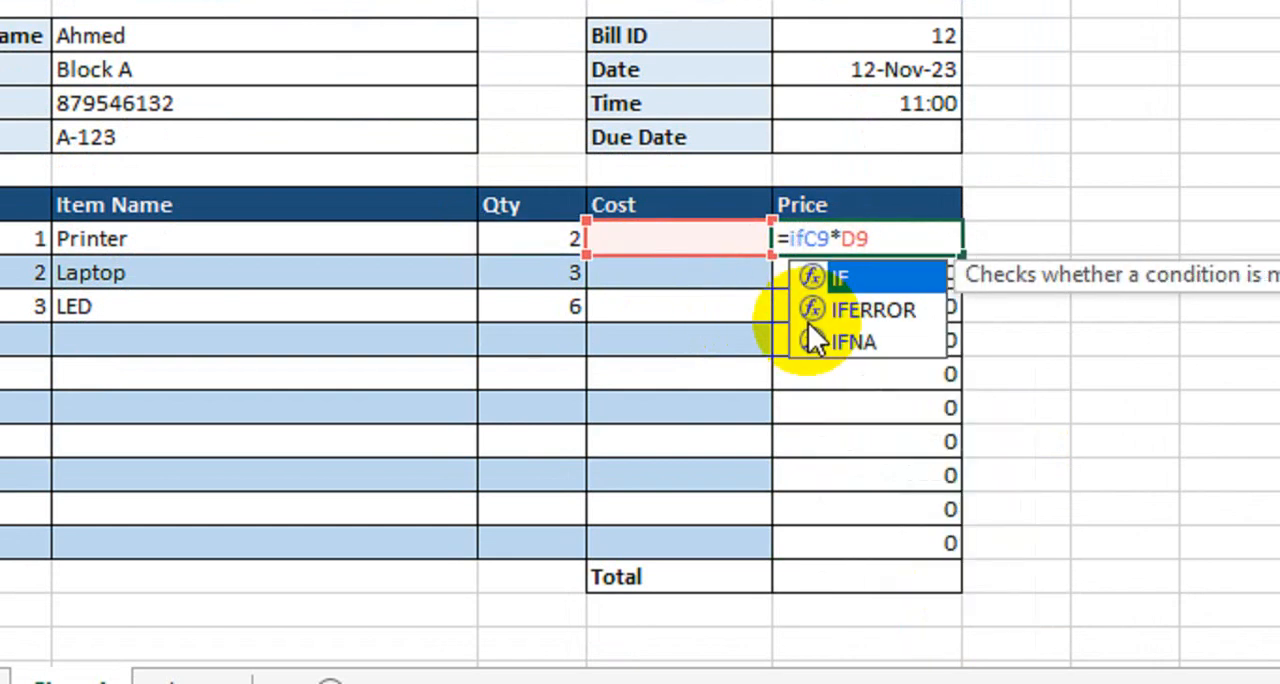
key(Tab)
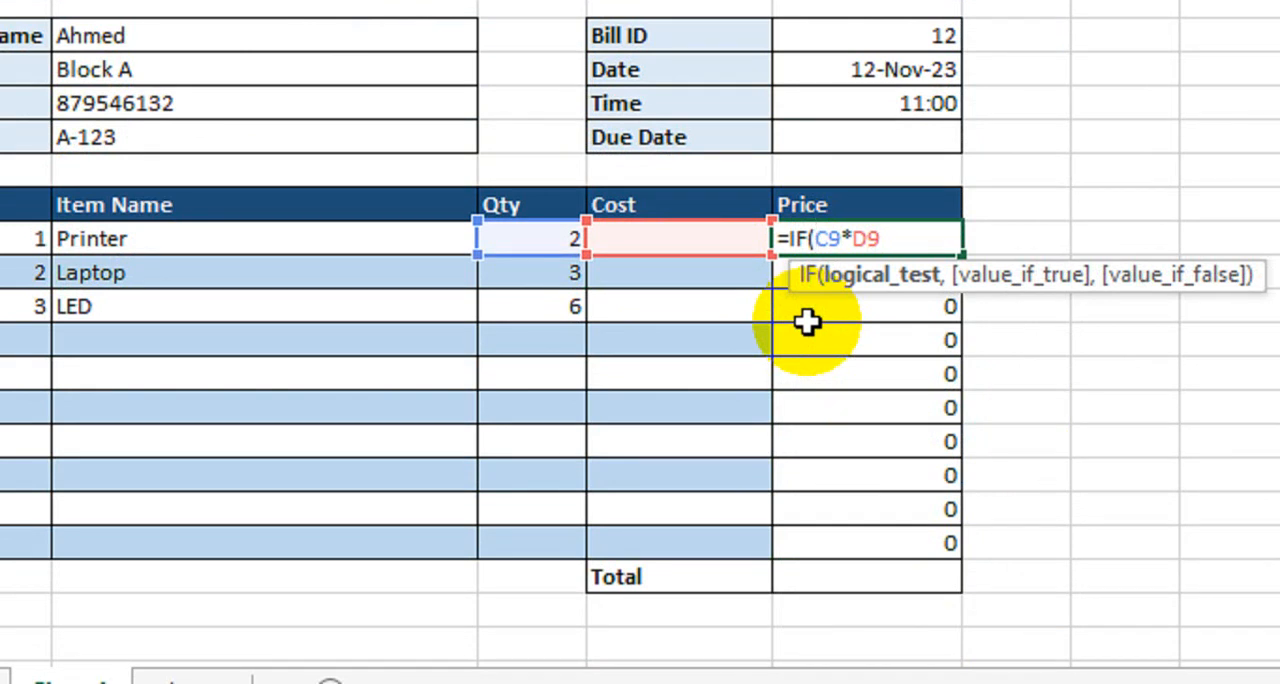
click(545, 238)
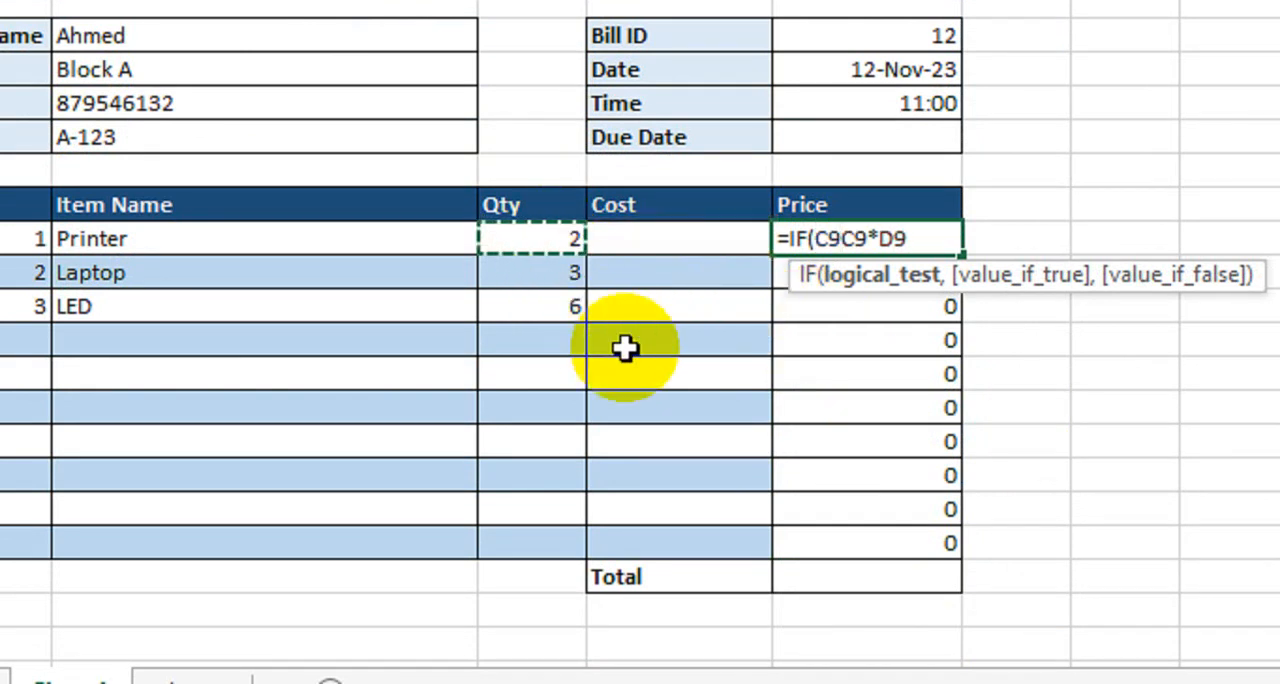
text(>)
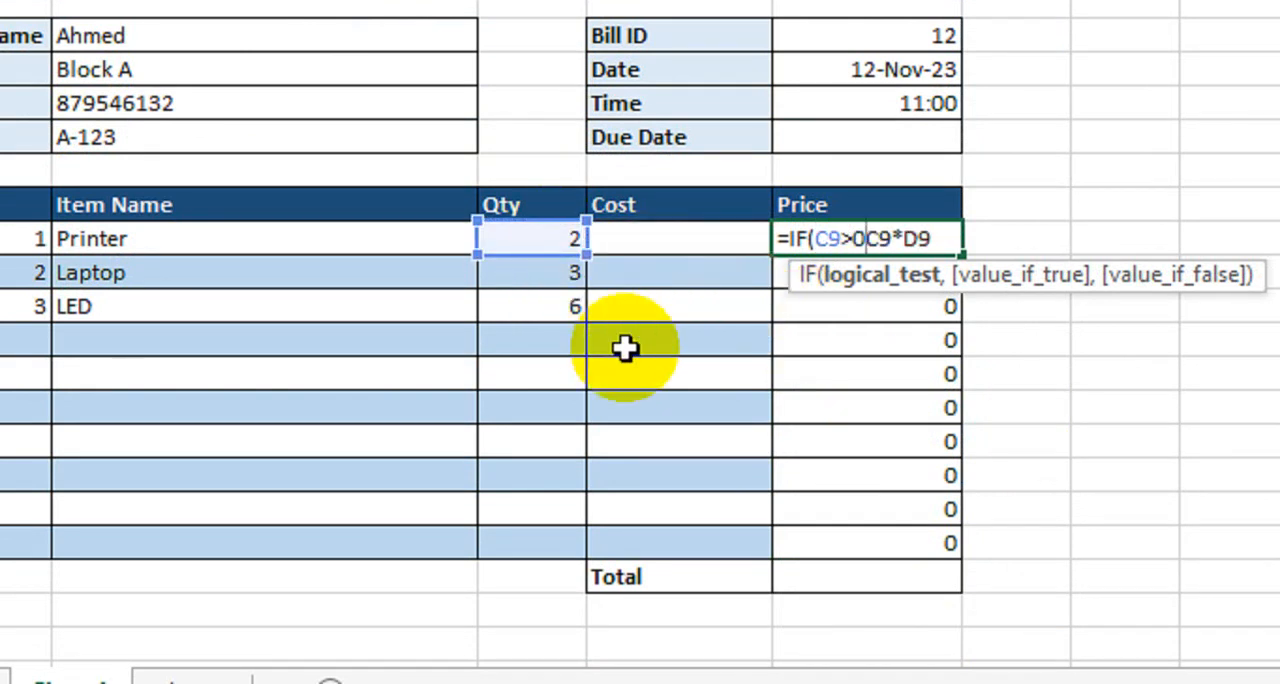
text(0,)
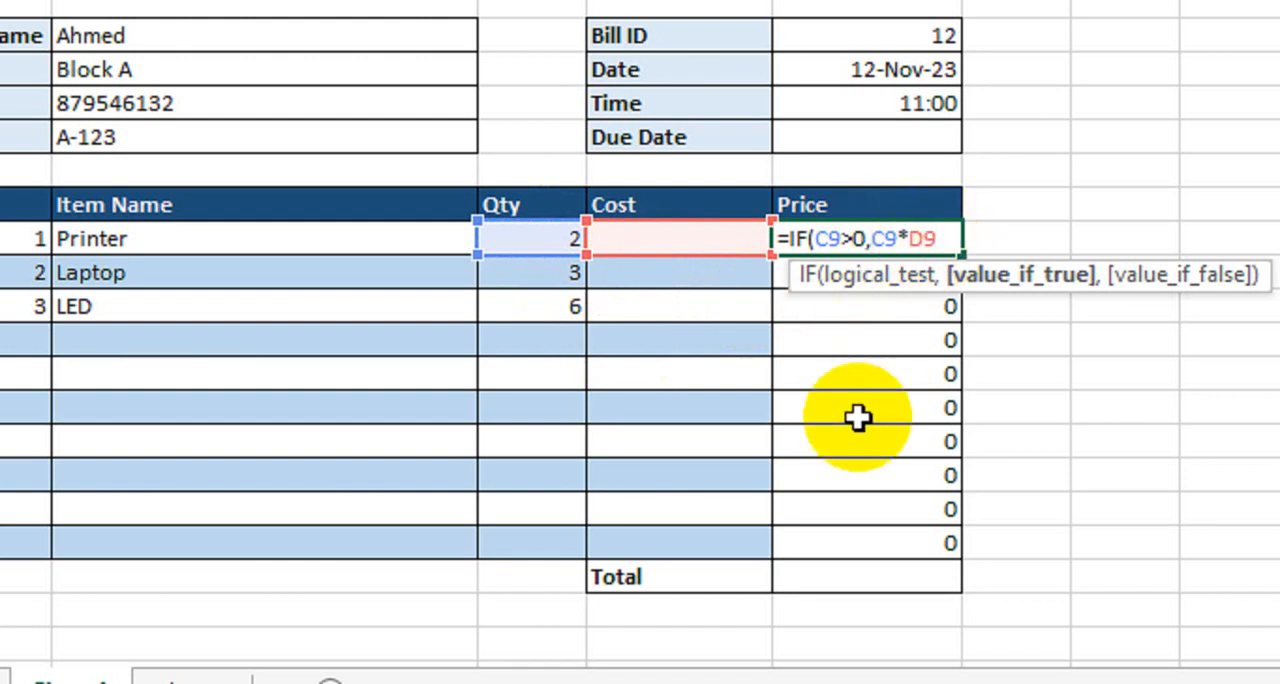
text(,)
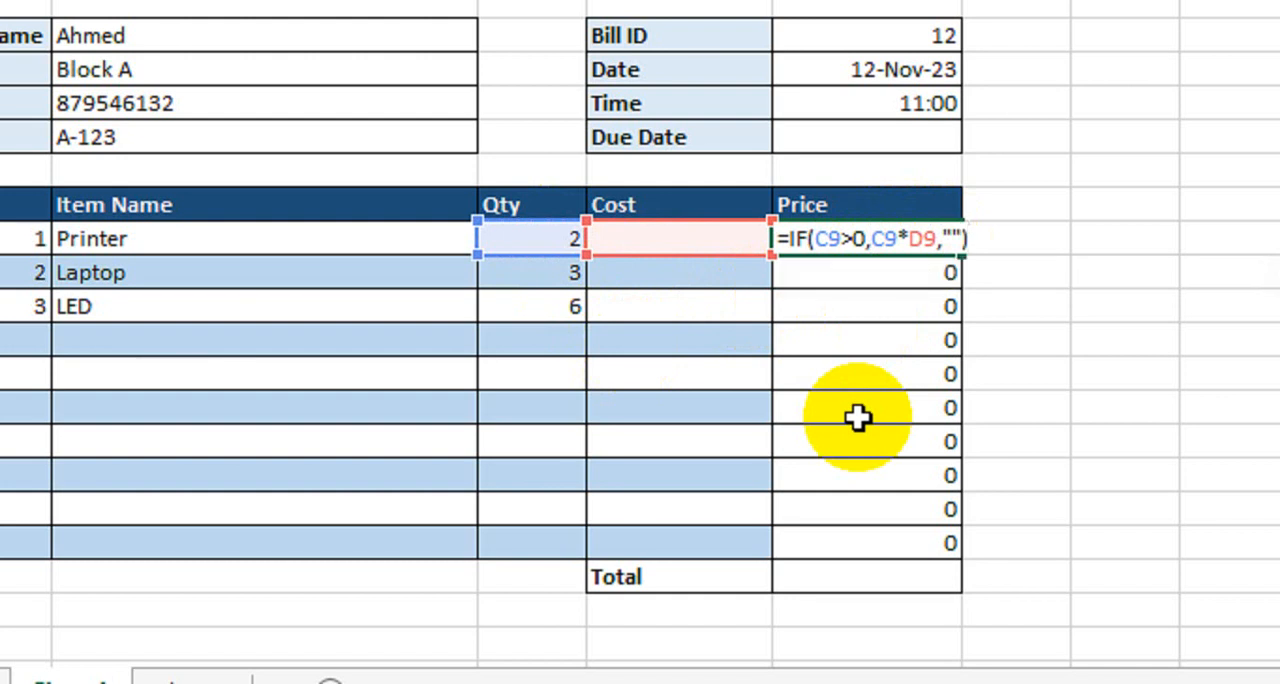
text(""))
key(Return)
click(873, 232)
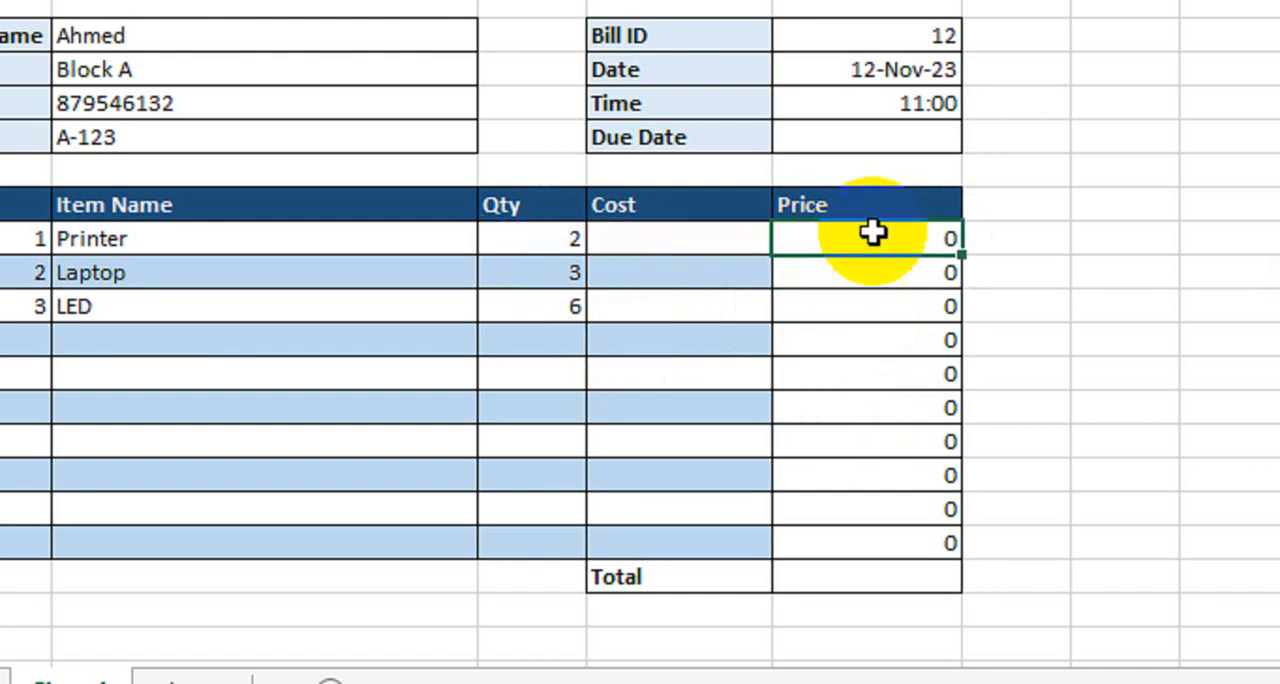
drag(966, 251, 934, 540)
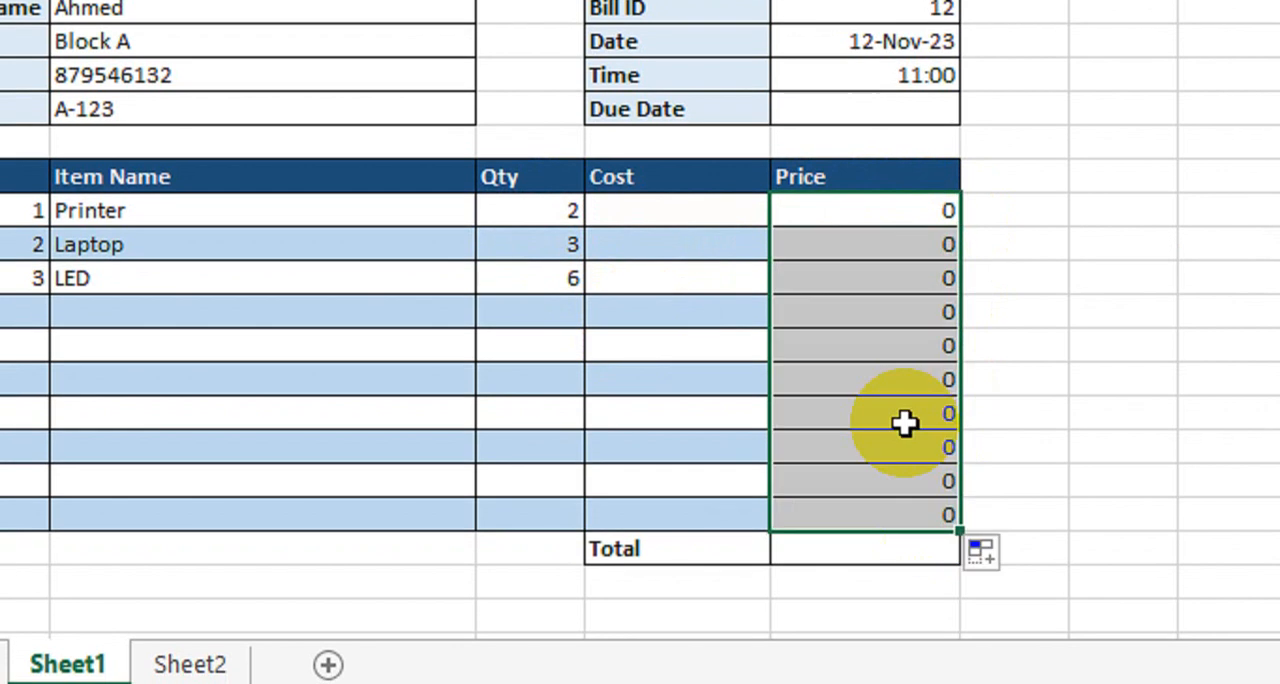
- Clear the quantities in C9:C11 to test the conditional Price formula, and undo the deletion
drag(580, 209, 543, 291)
key(Delete)
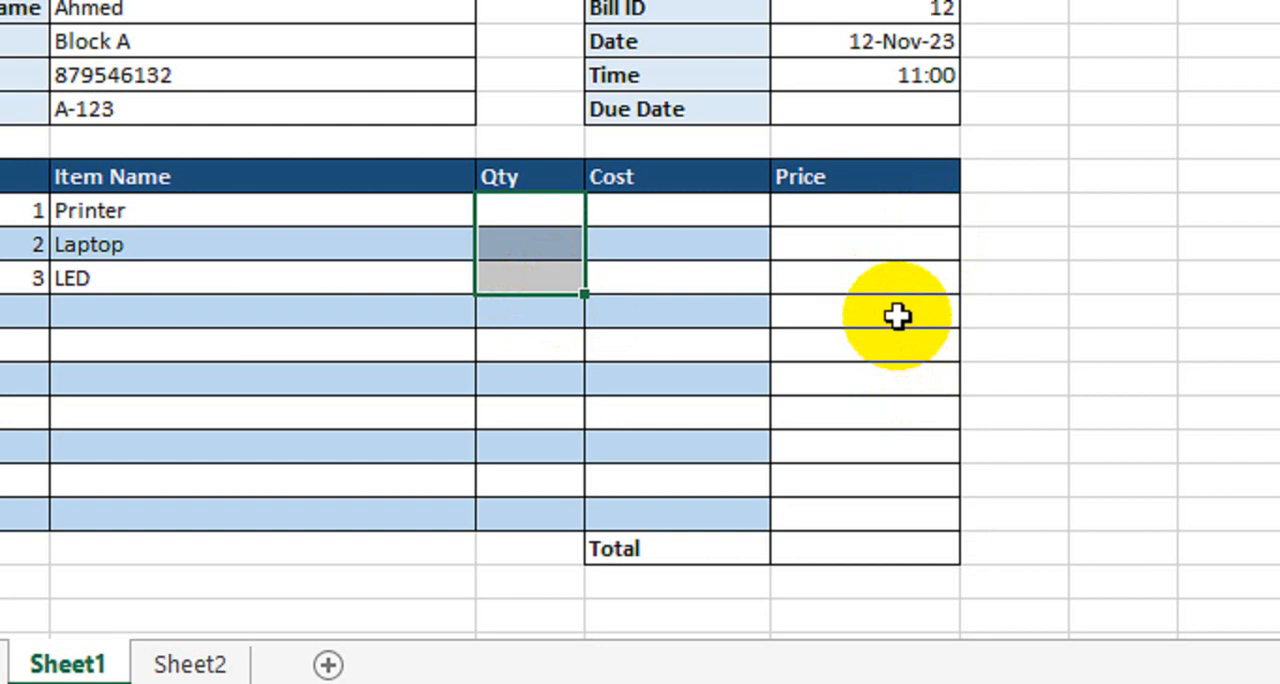
key(ctrl+z)
- Enter costs of 15000 for Printer, 20000 for Laptop and 25000 for LED in D9:D11
click(729, 220)
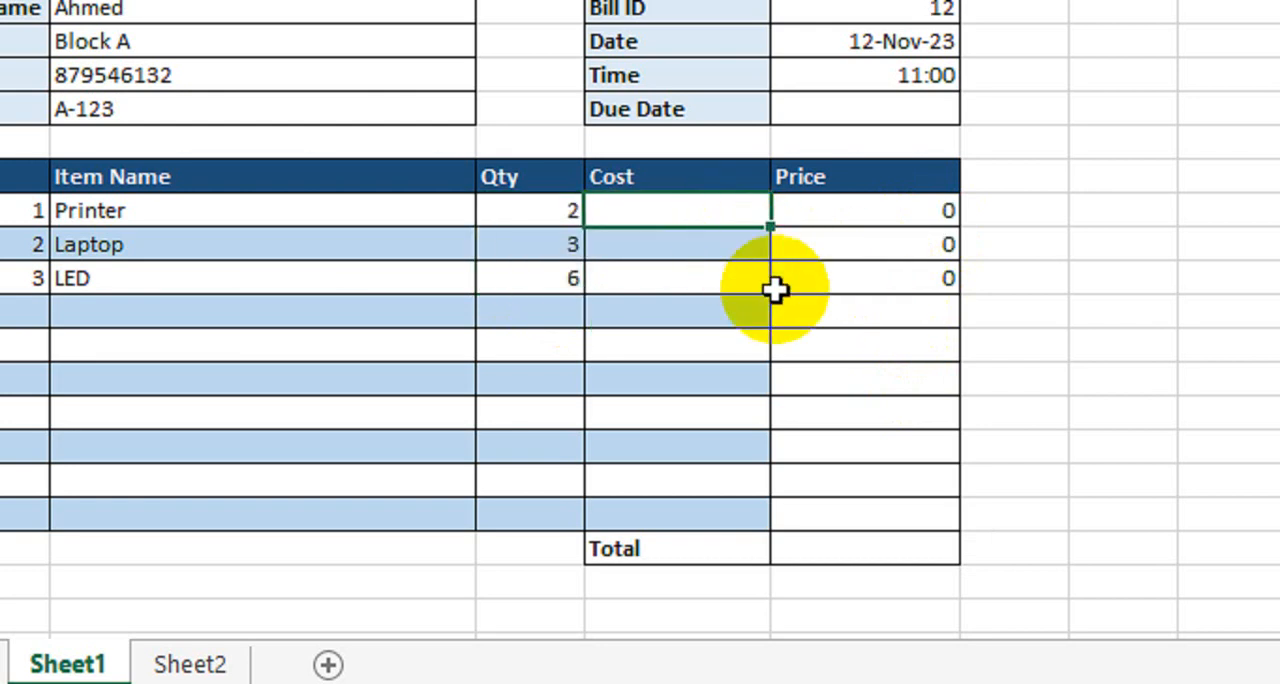
text(15000)
key(Return)
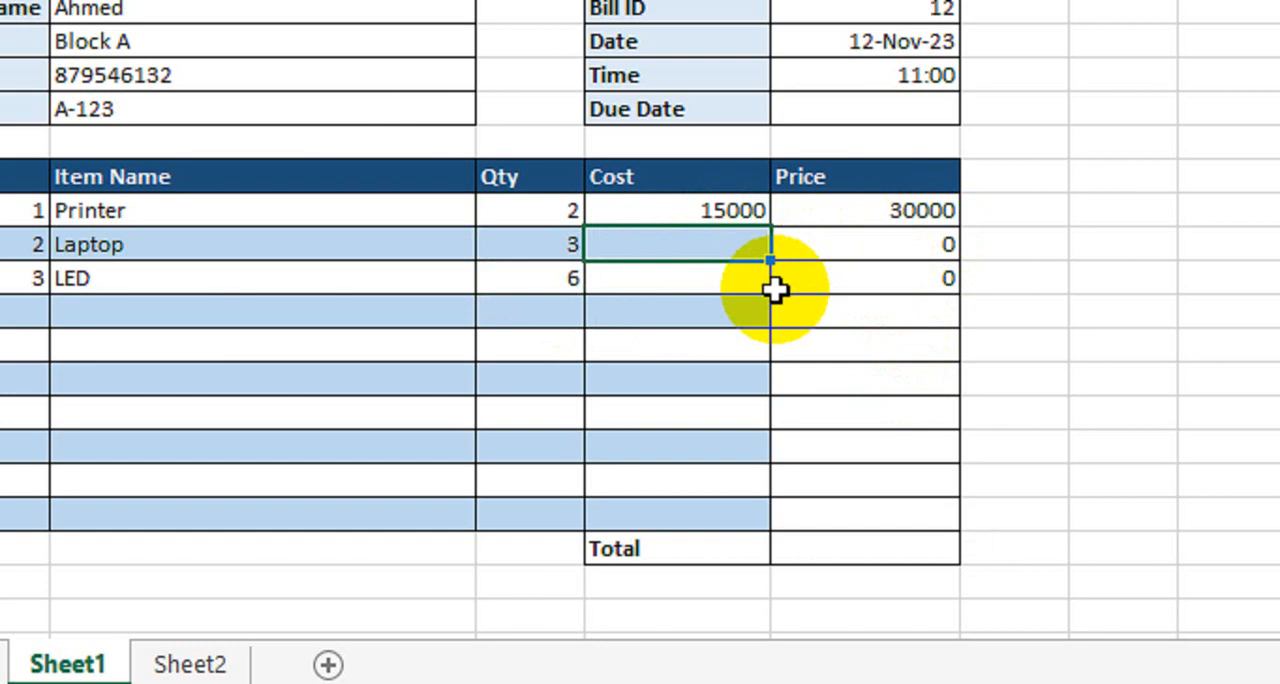
text(20000)
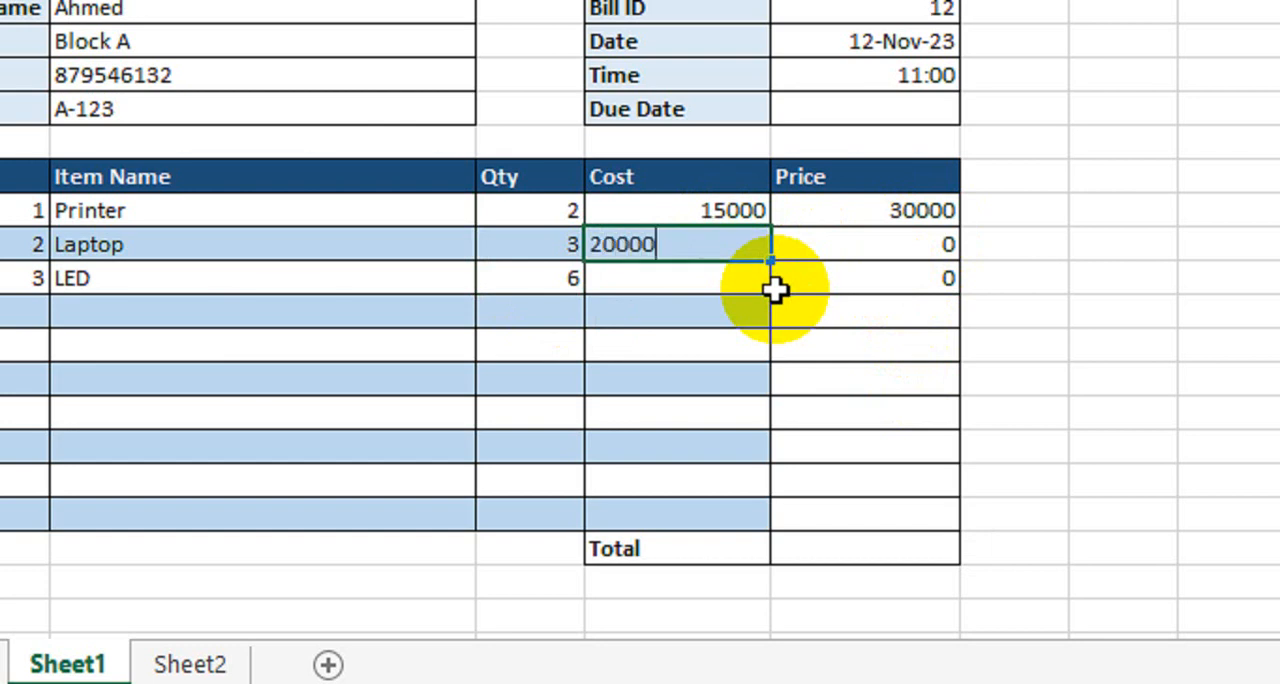
key(Return)
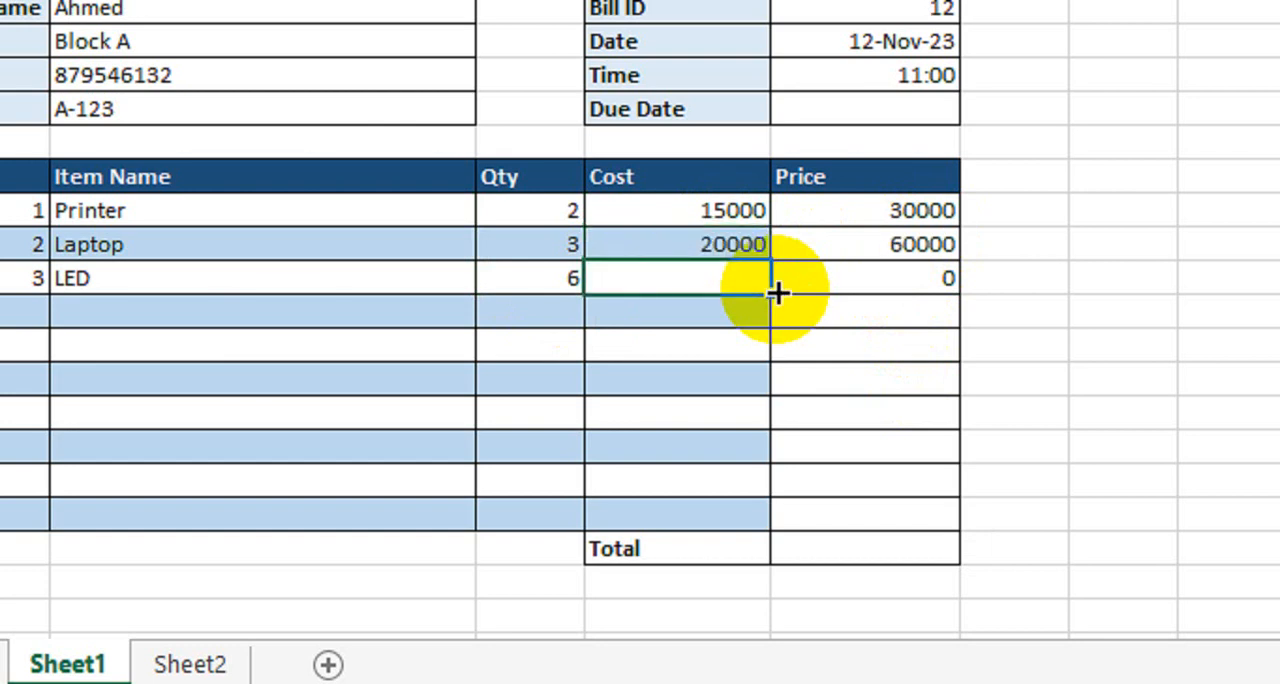
text(25000)
key(Return)
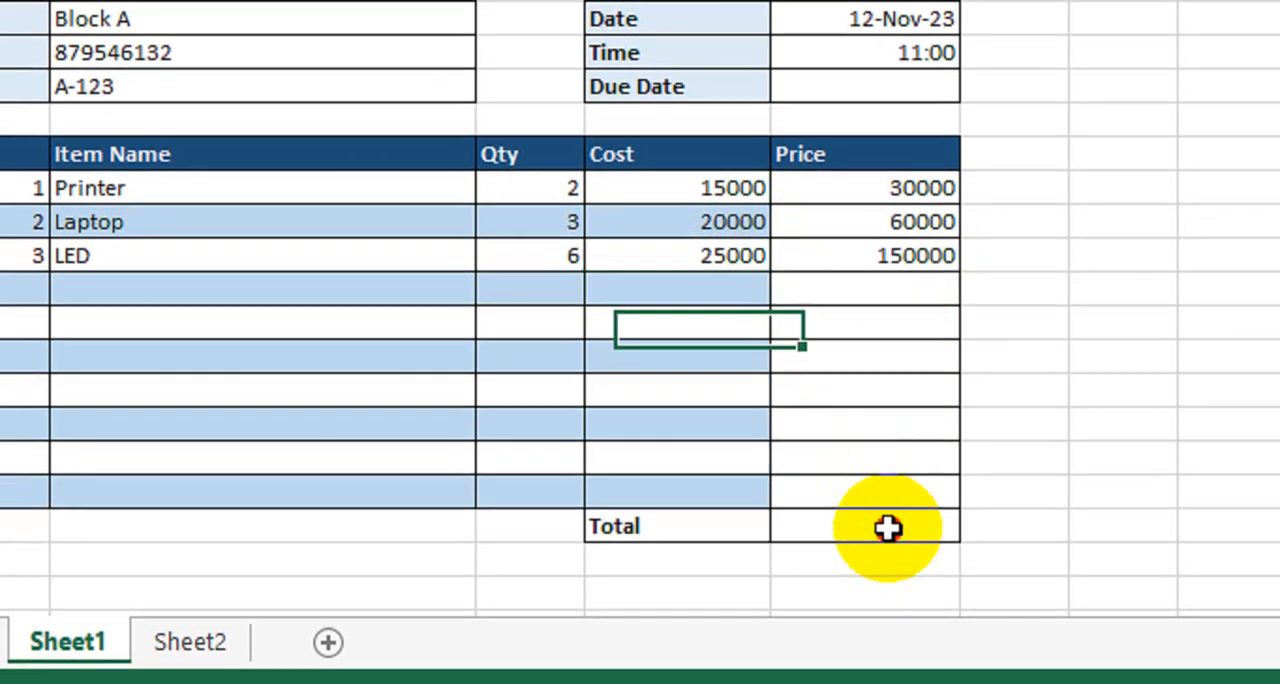
- Enter =SUM(E9:E18) in the Total cell E19 to add up the item prices
click(889, 550)
text(=s)
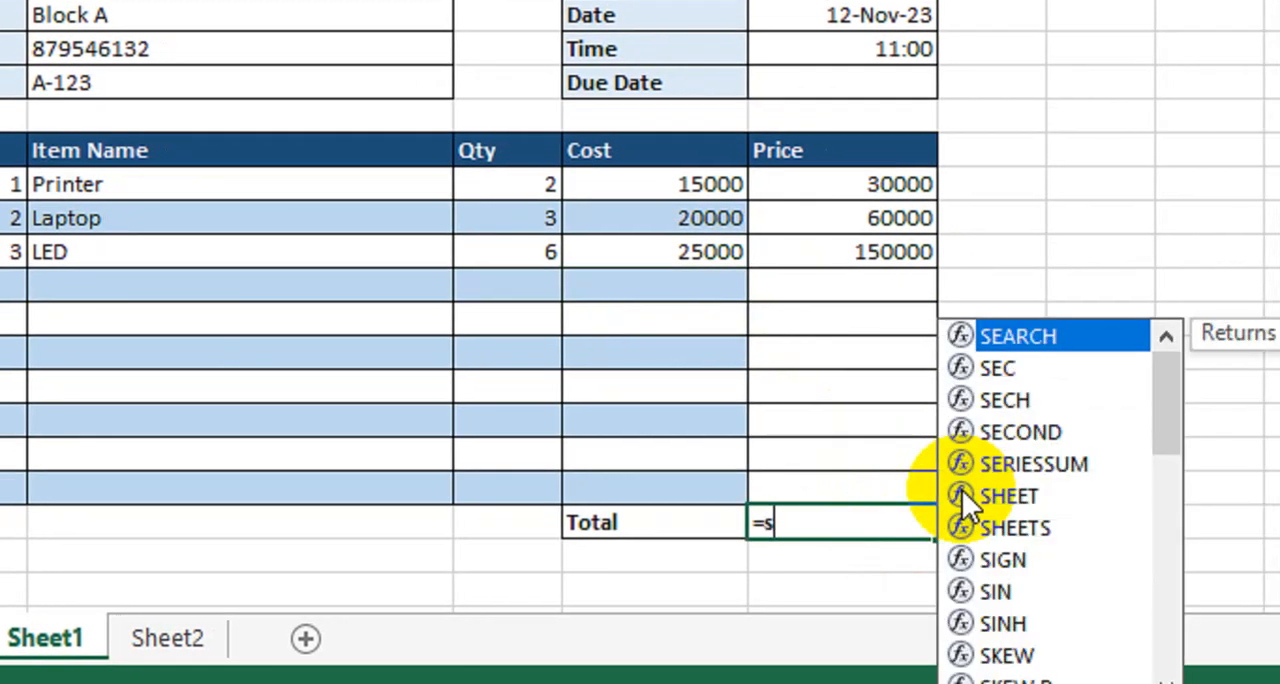
text(um)
key(Tab)
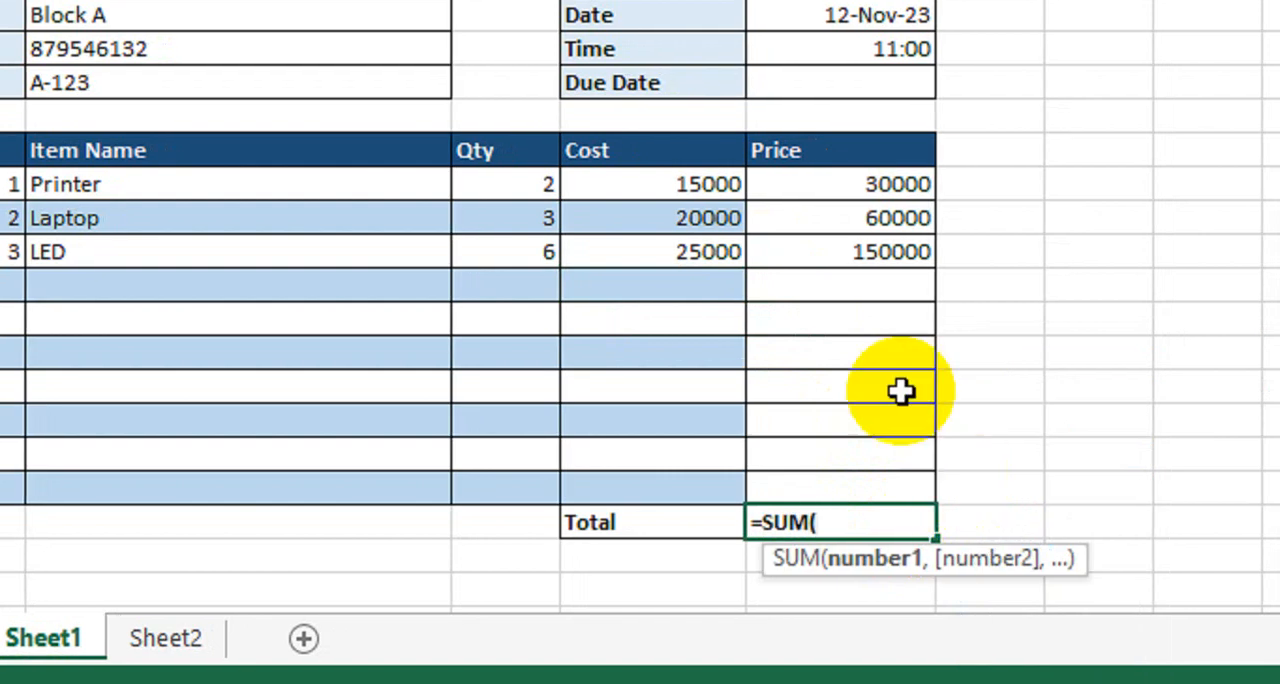
drag(845, 185, 812, 477)
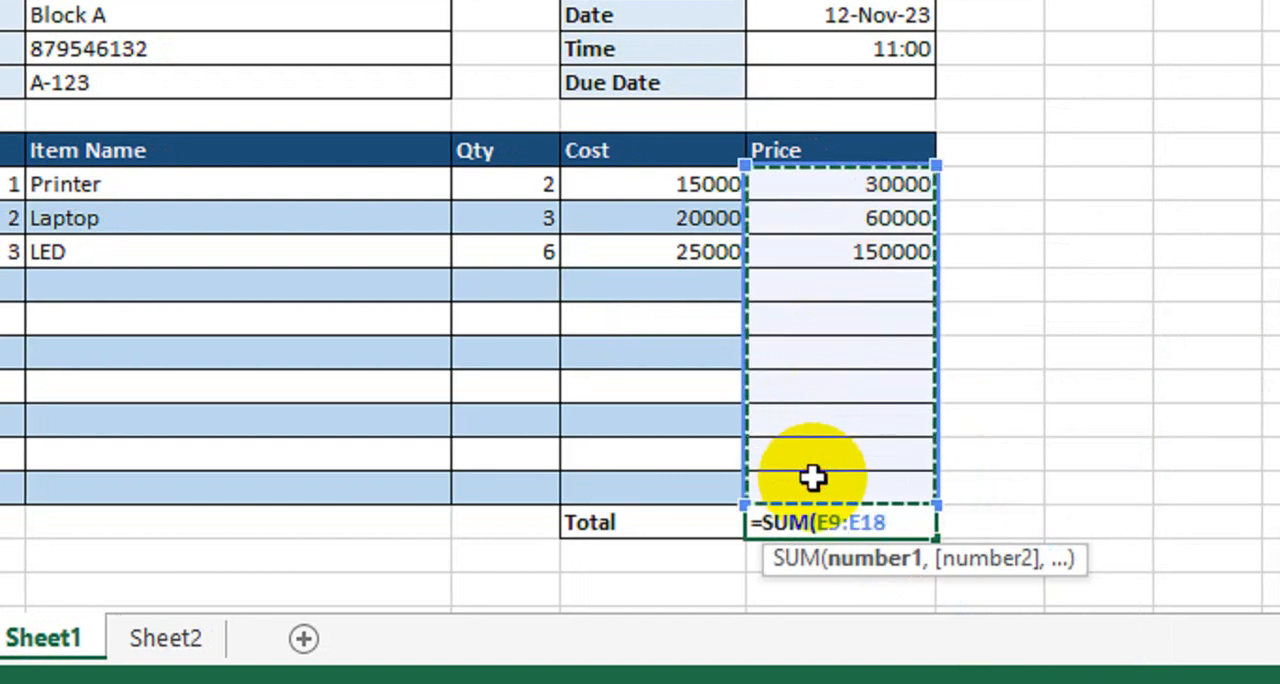
key(Return)
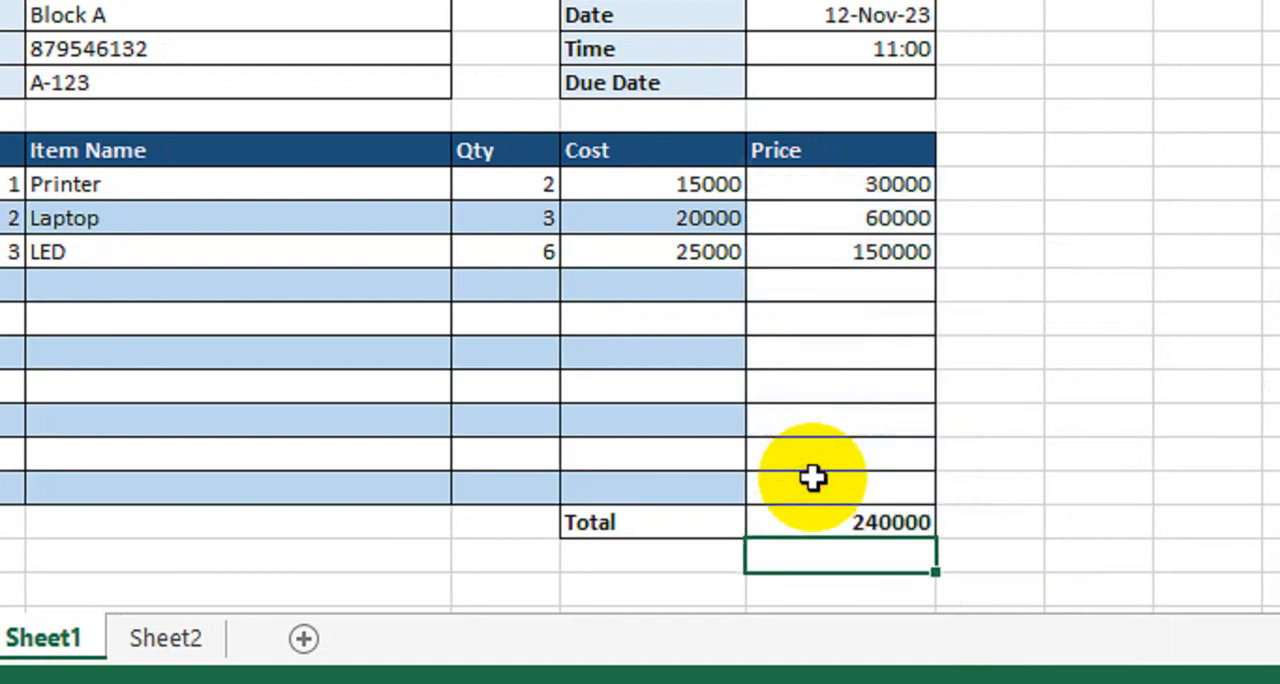
click(963, 338)
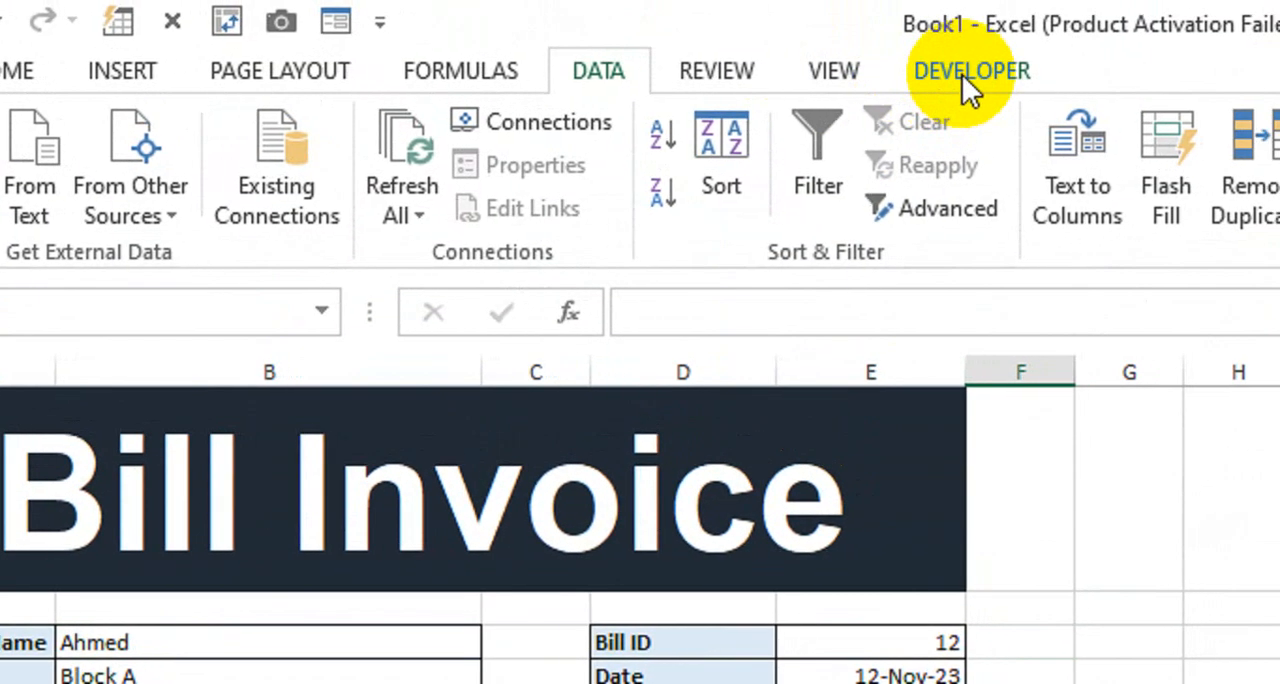
- Open the Visual Basic editor and insert a new module into the Book1 project
click(962, 74)
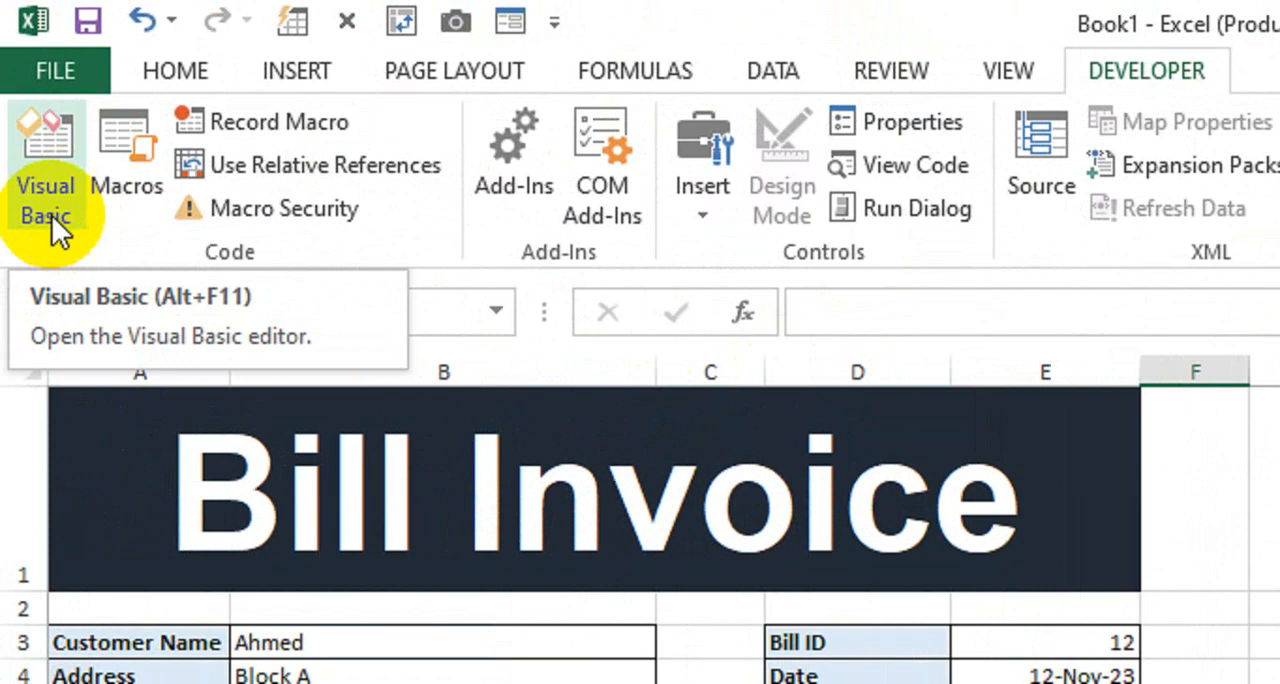
click(51, 214)
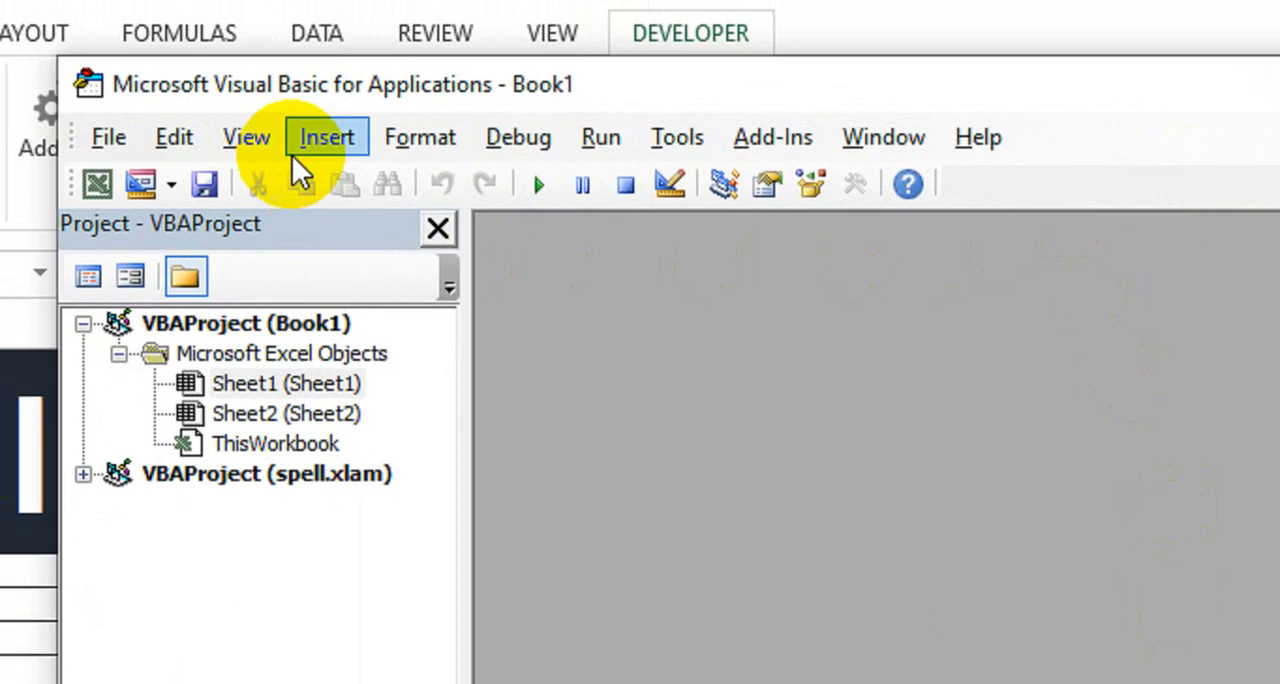
click(322, 137)
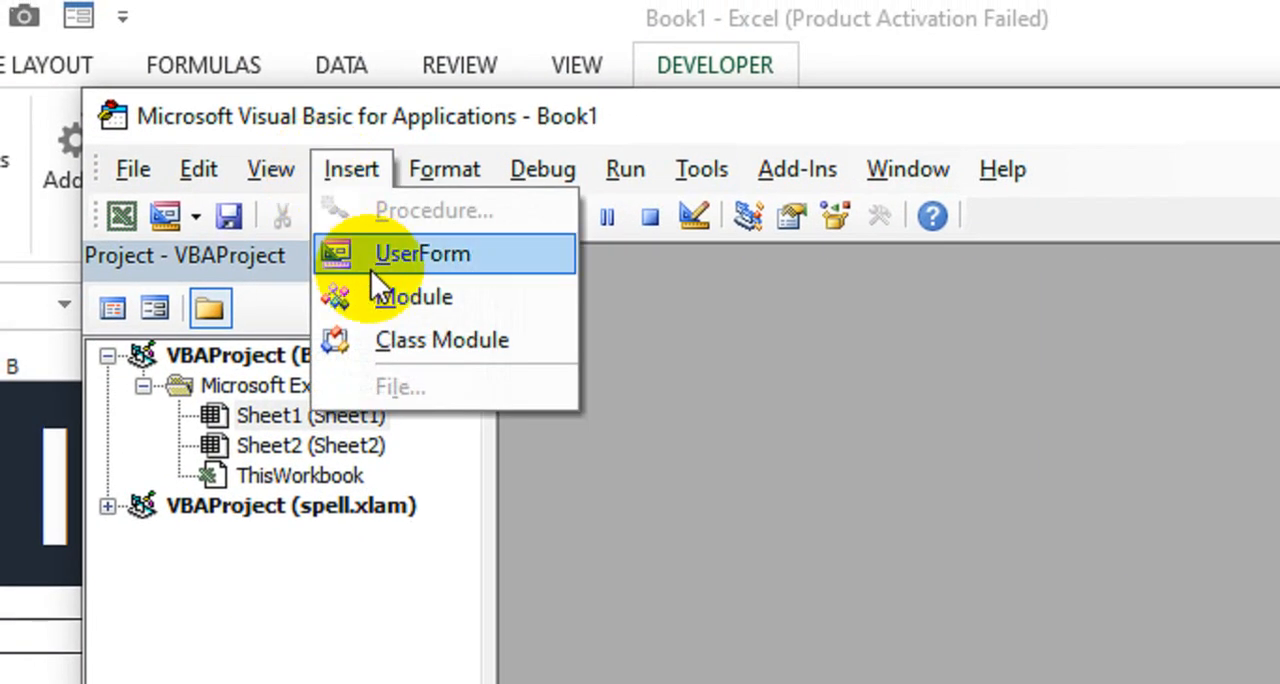
click(444, 305)
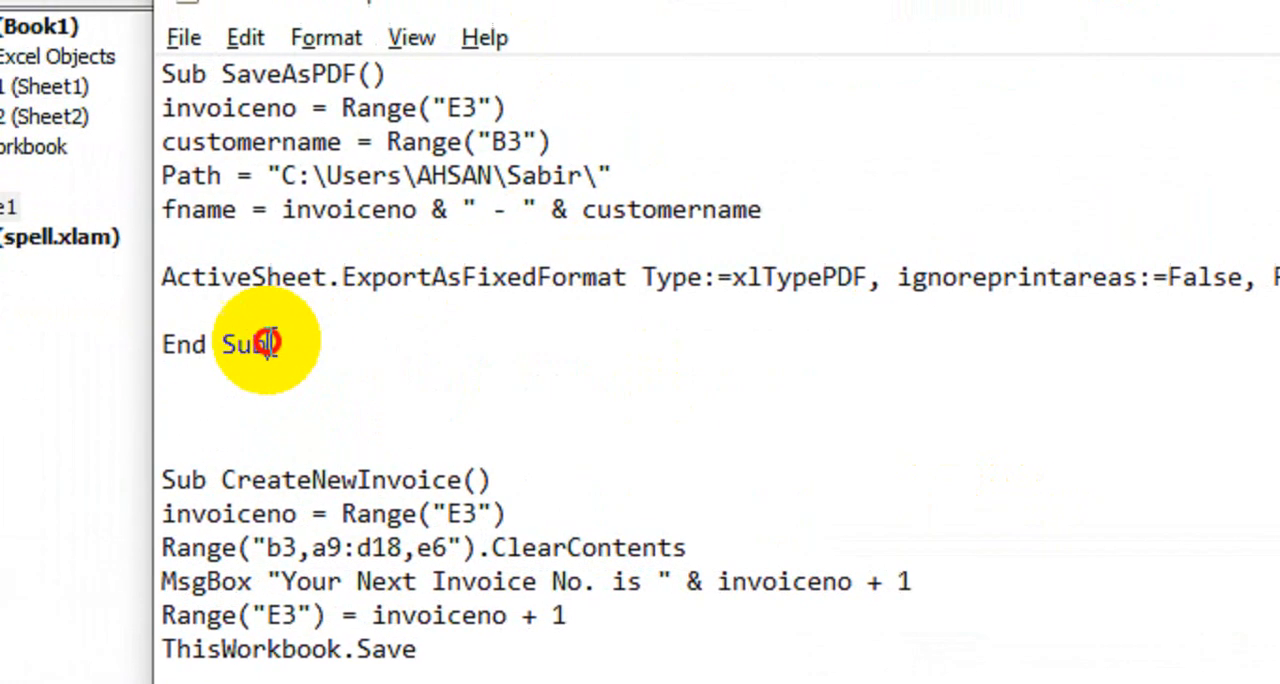
- Copy the SaveAsPDF macro from Sub to End Sub in Notepad and paste it into Module1
drag(174, 345, 88, 125)
drag(272, 140, 251, 89)
key(ctrl+c)
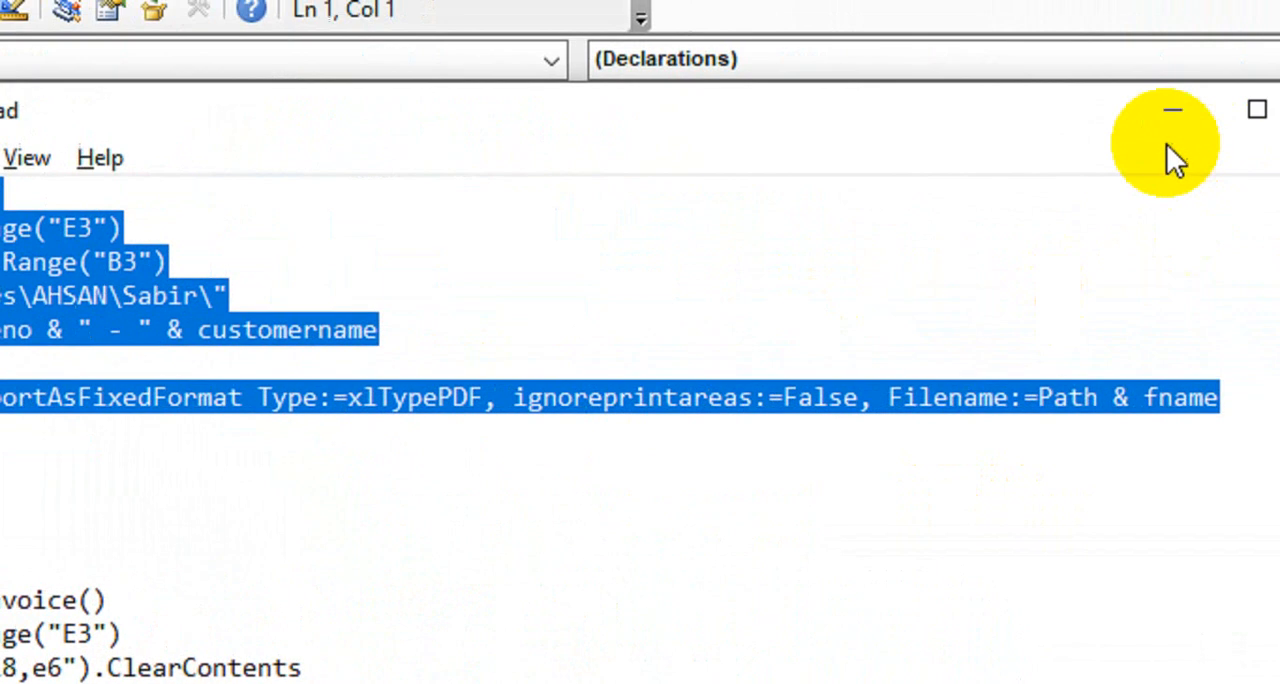
click(1172, 112)
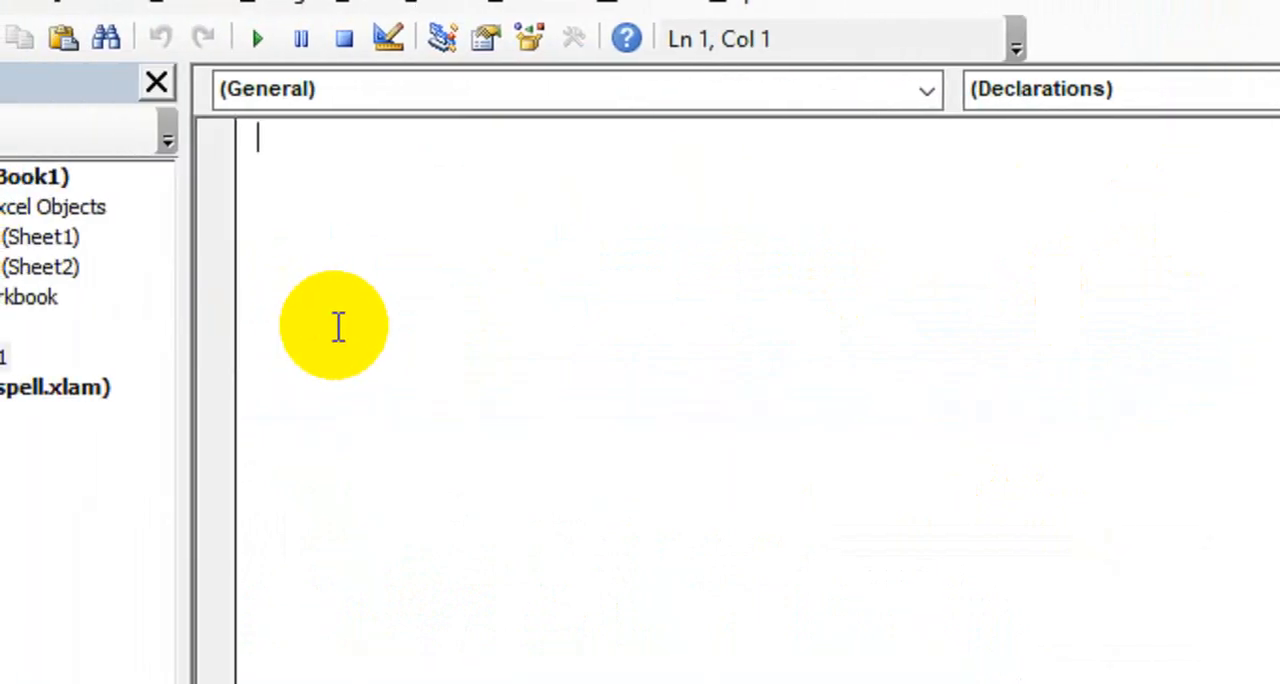
key(ctrl+v)
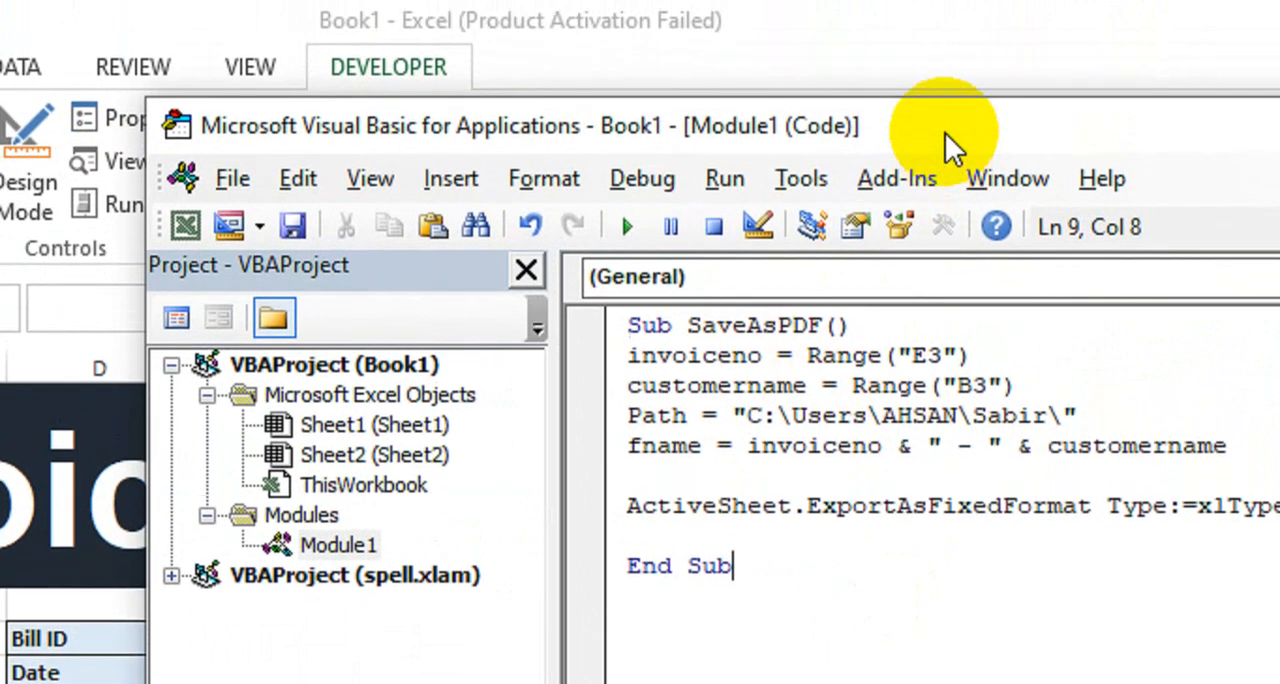
drag(949, 80, 1194, 107)
drag(1070, 157, 1121, 168)
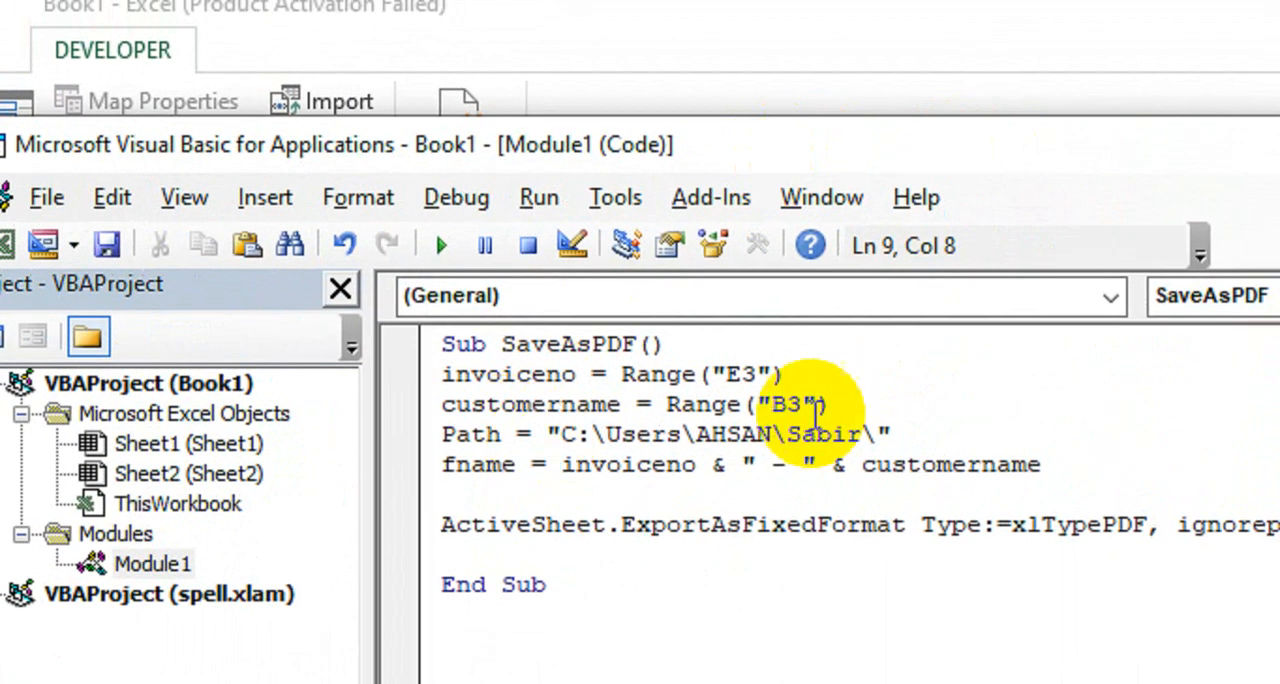
- Delete the folder path between the quotes in the SaveAsPDF macro's Path line
double_click(803, 404)
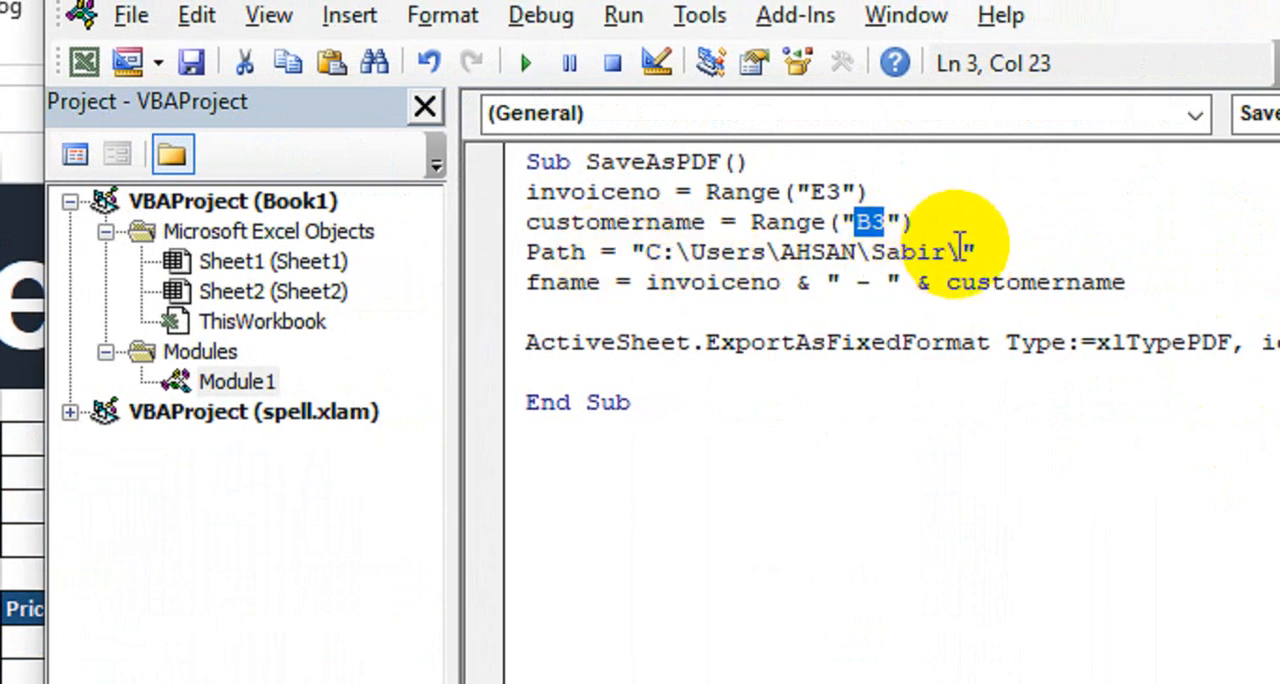
drag(955, 250, 648, 252)
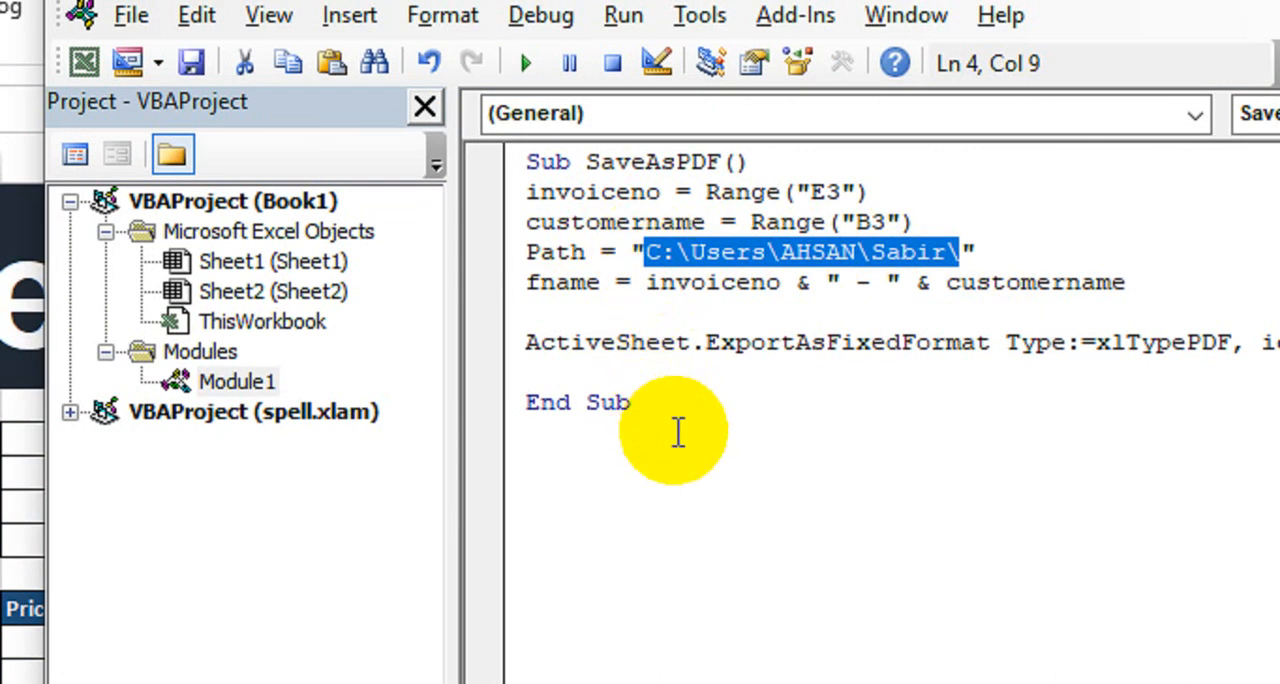
key(Delete)
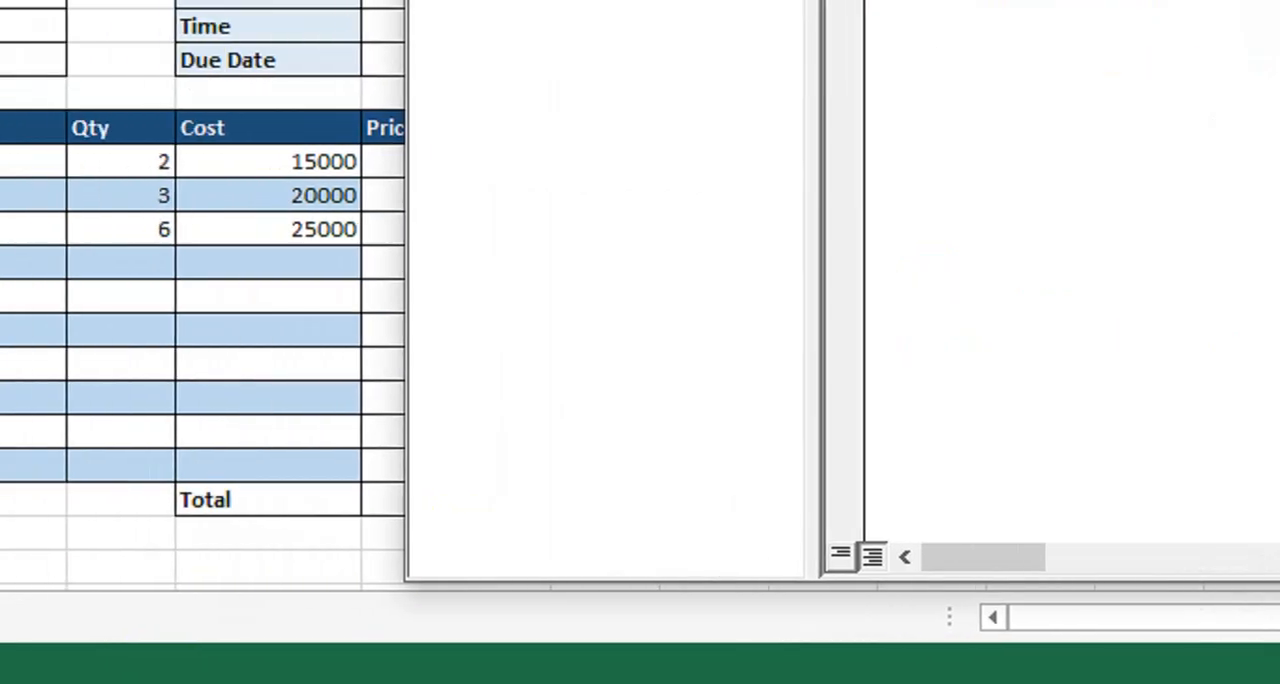
- Copy the Documents folder's location from its properties in File Explorer and paste it as the Path value in the SaveAsPDF macro
click(390, 682)
click(390, 627)
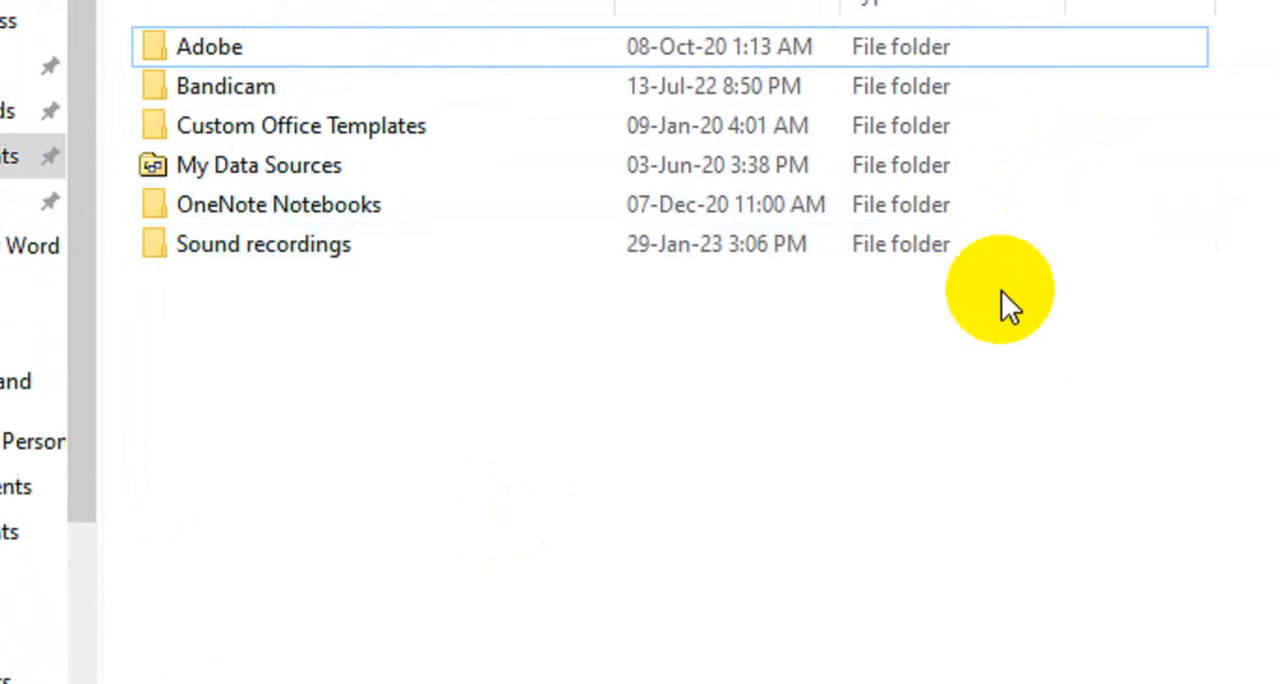
right_click(765, 348)
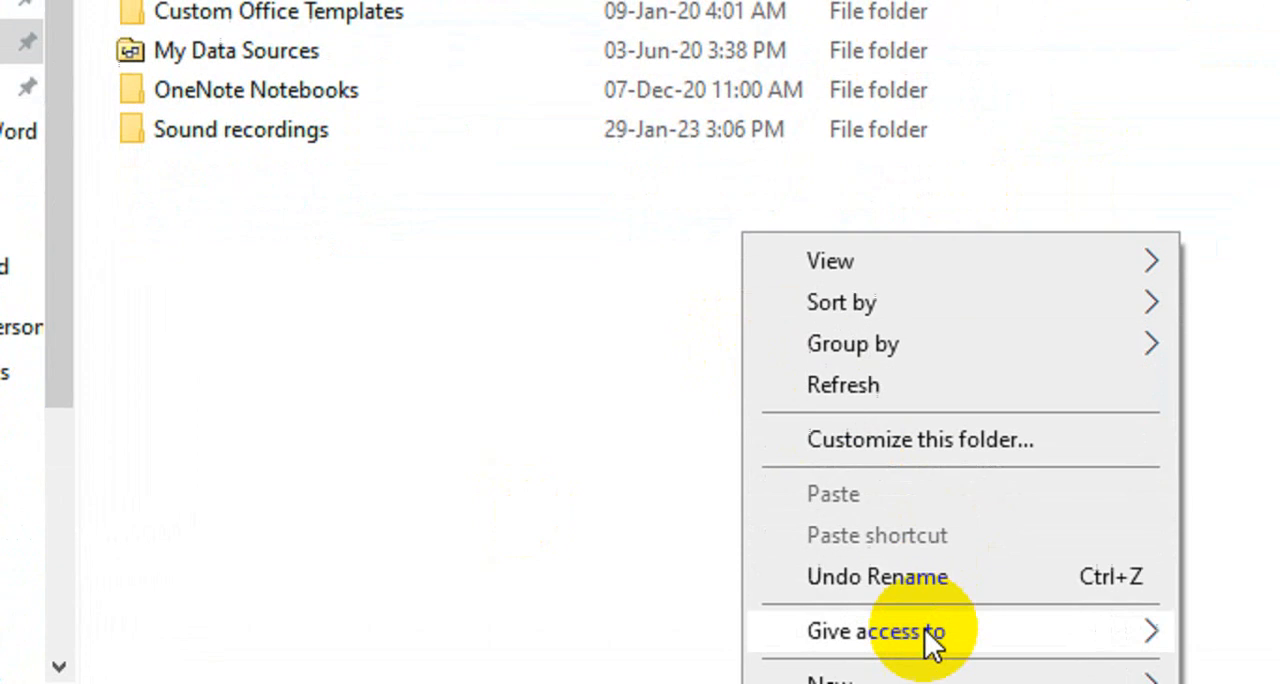
click(912, 648)
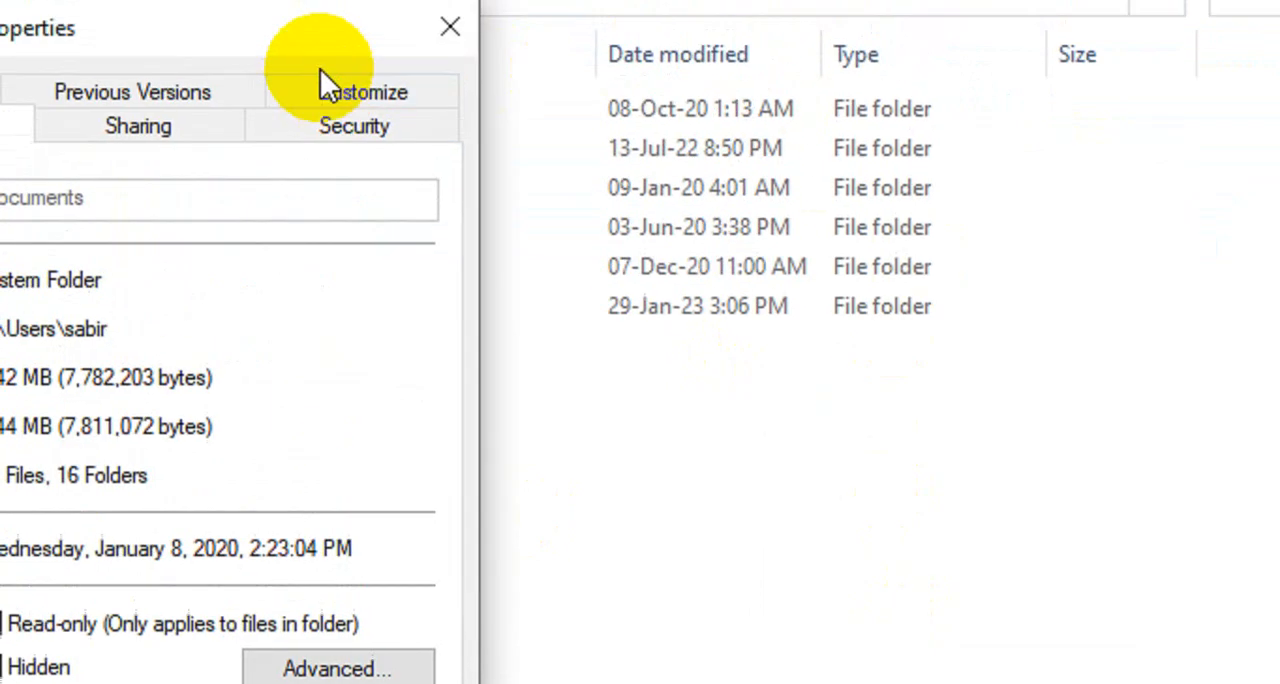
drag(316, 40, 971, 142)
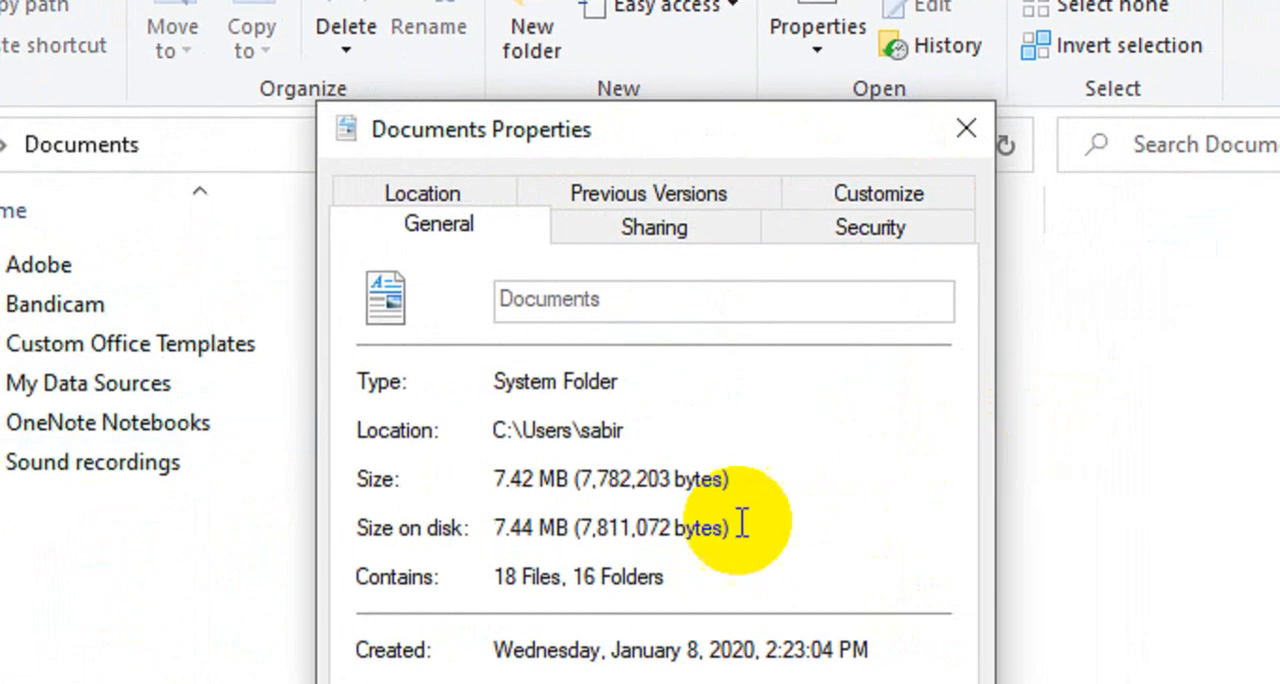
drag(627, 428, 499, 422)
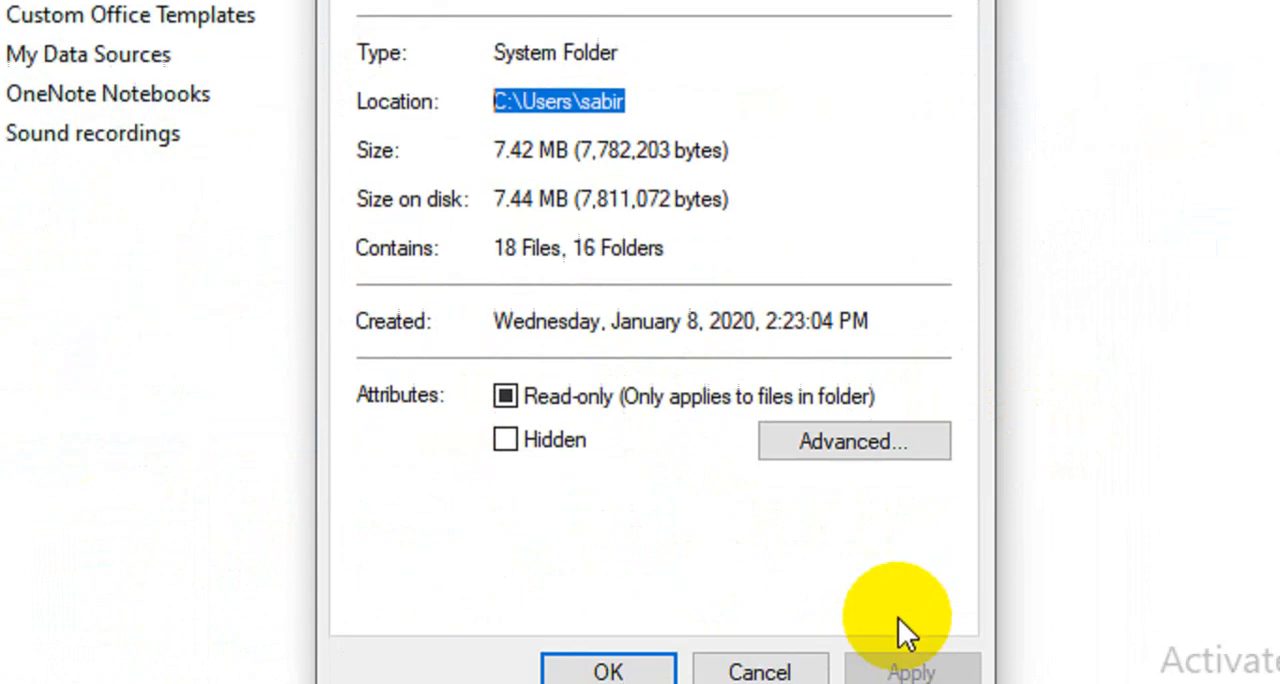
click(757, 648)
click(1043, 94)
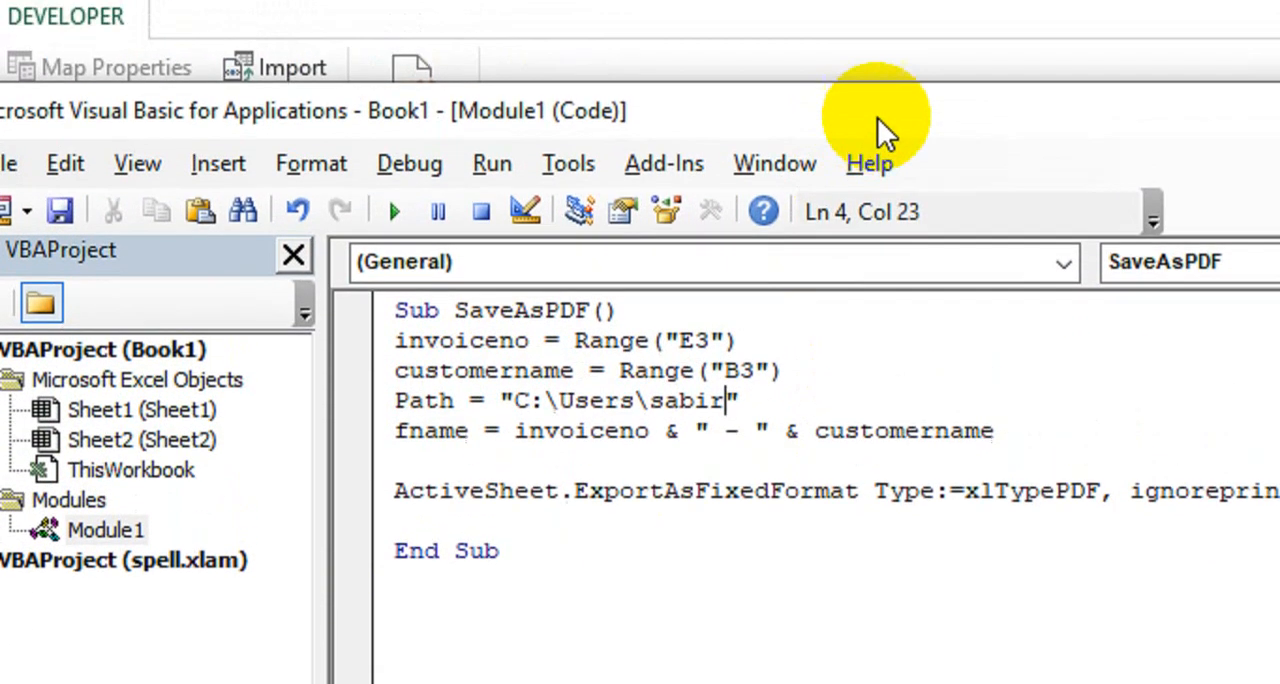
- Close the Visual Basic editor and draw a form control button over about G2:J5 with the SaveAsPDF macro assigned
drag(886, 43, 528, 28)
drag(528, 160, 444, 160)
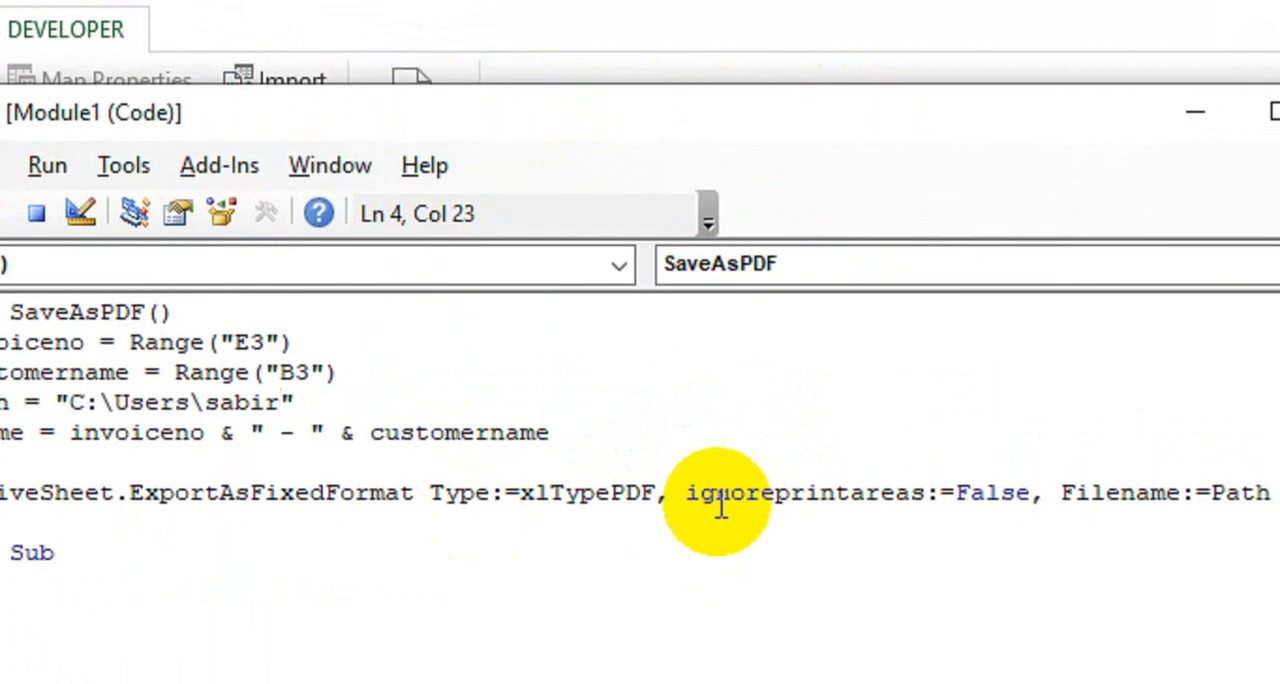
click(1144, 157)
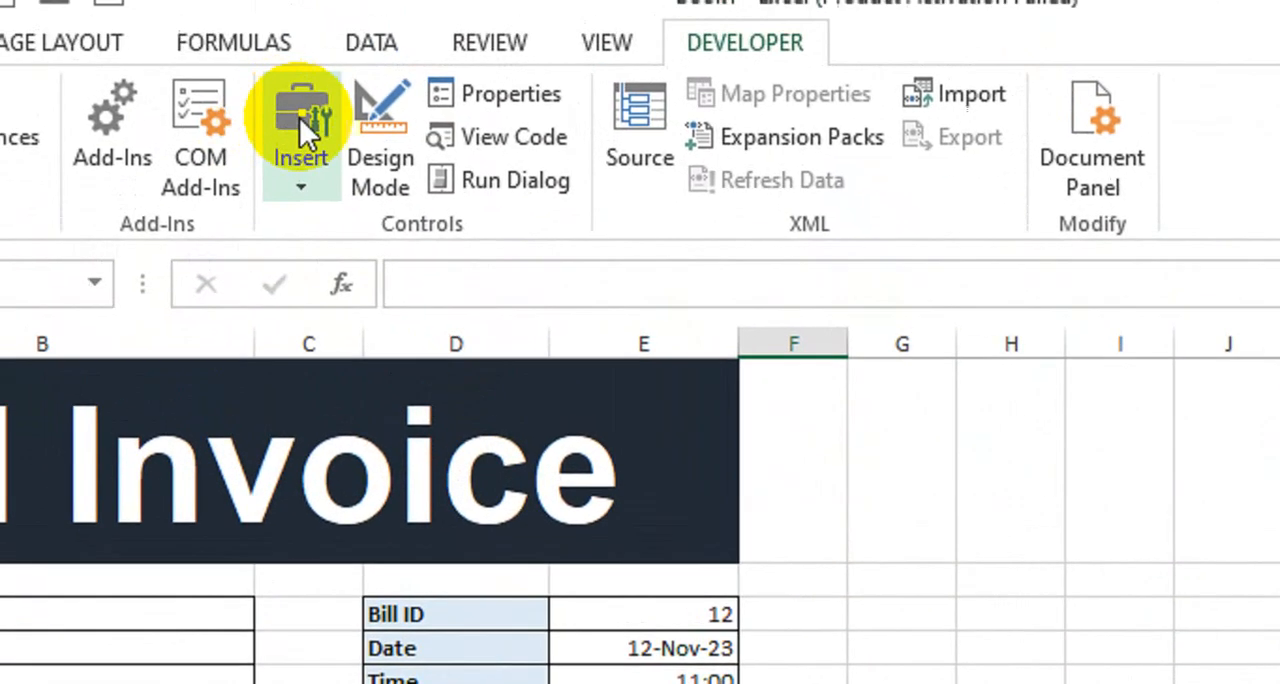
click(318, 185)
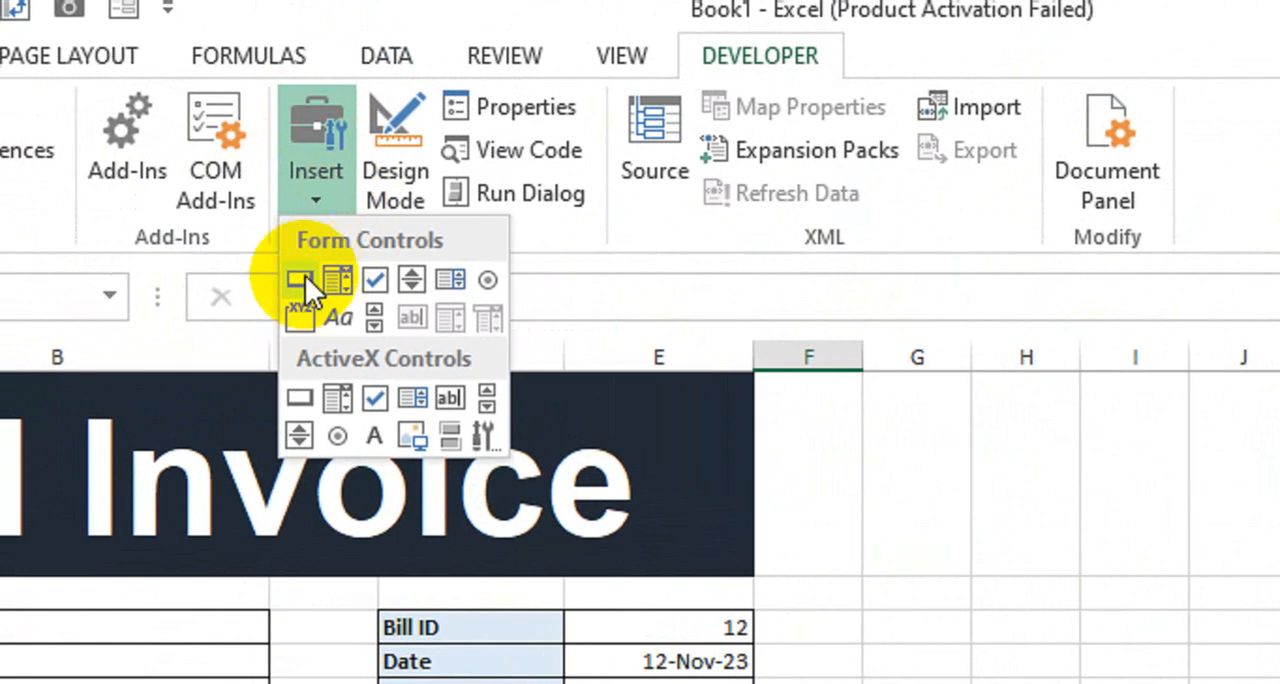
click(320, 281)
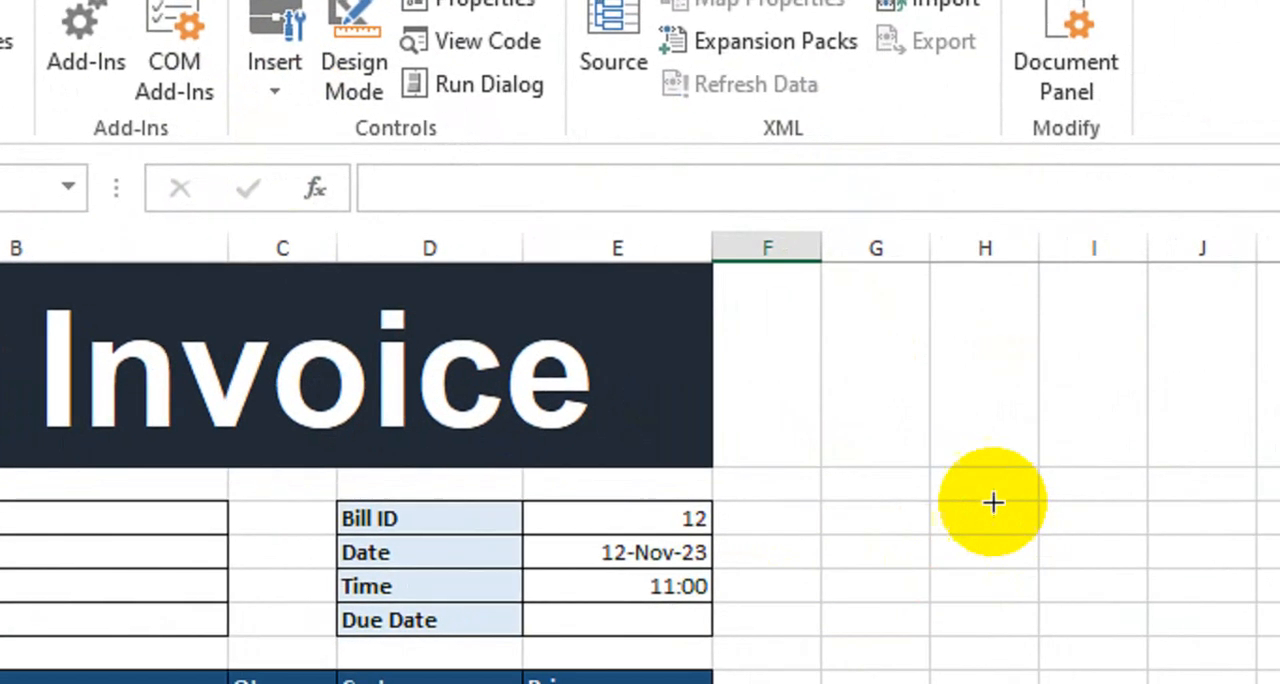
drag(910, 491, 1234, 601)
drag(986, 519, 917, 514)
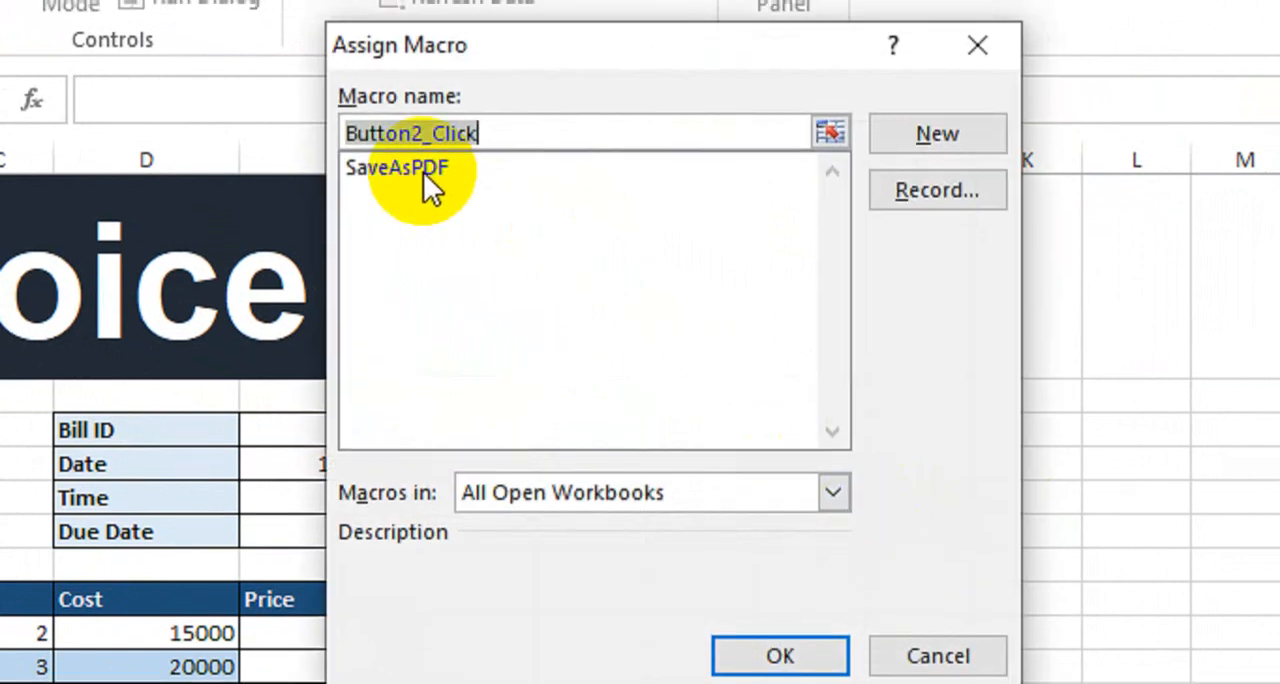
click(423, 168)
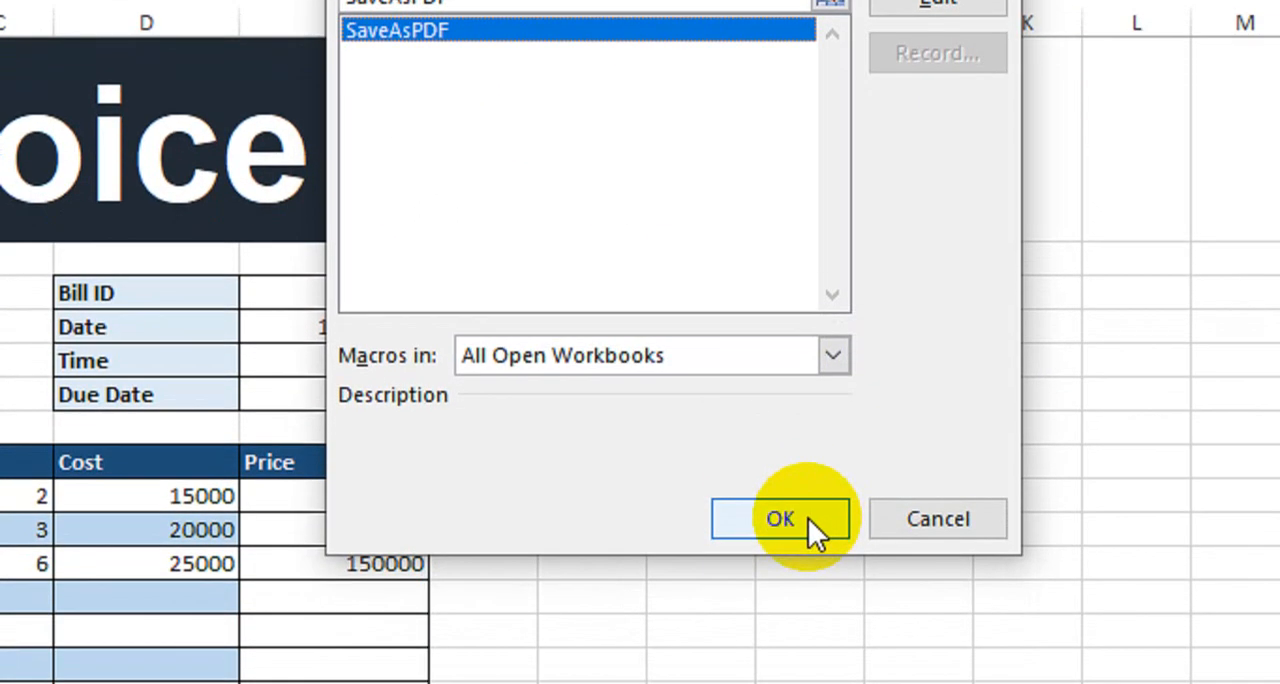
click(808, 518)
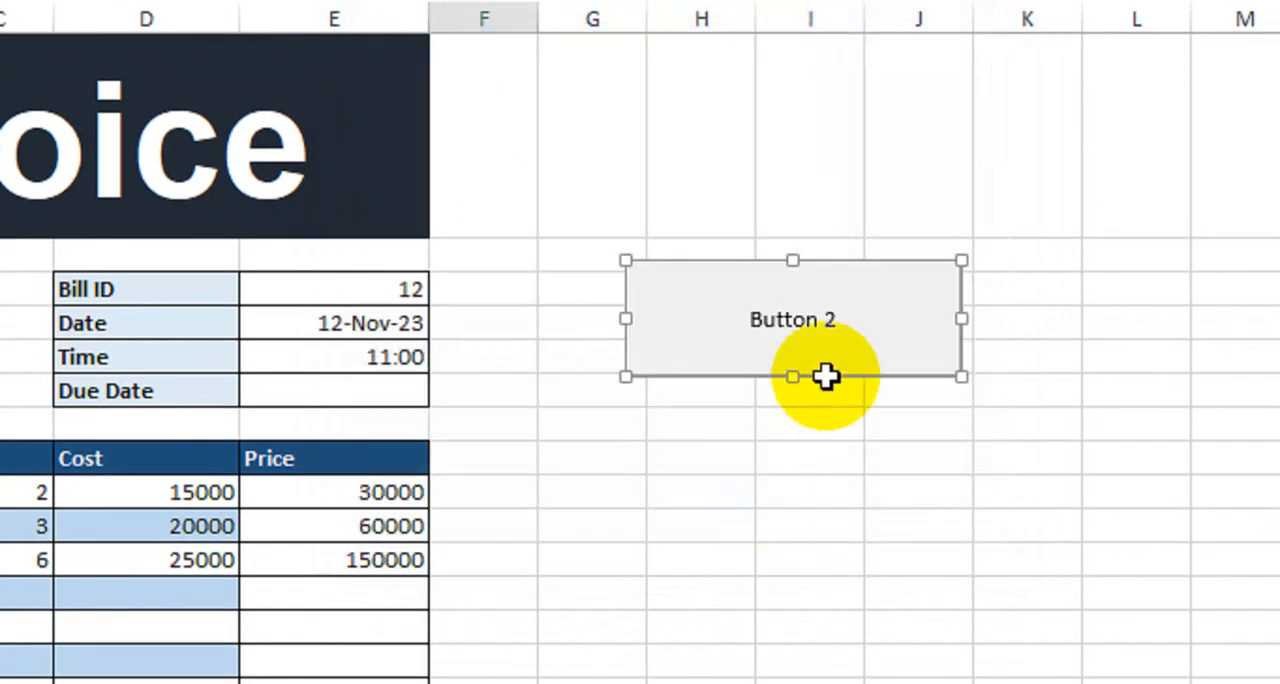
- Change the button's label to Save PDF and make its text bold and larger
right_click(823, 339)
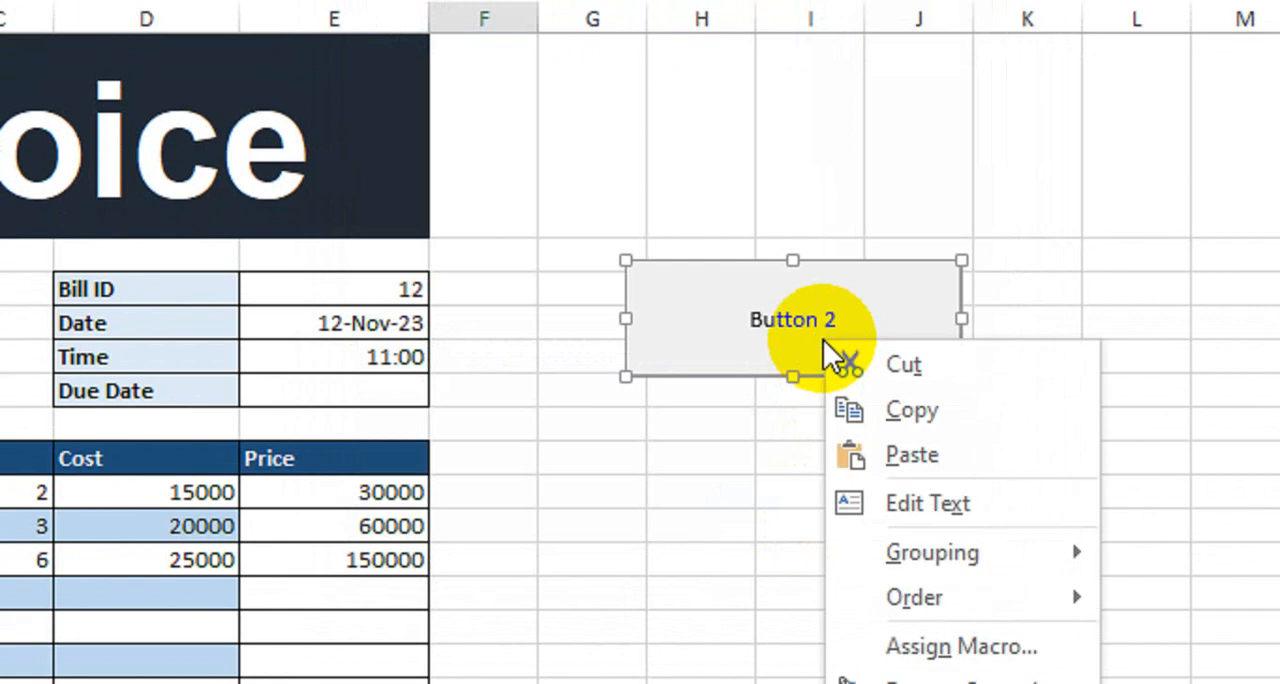
click(913, 506)
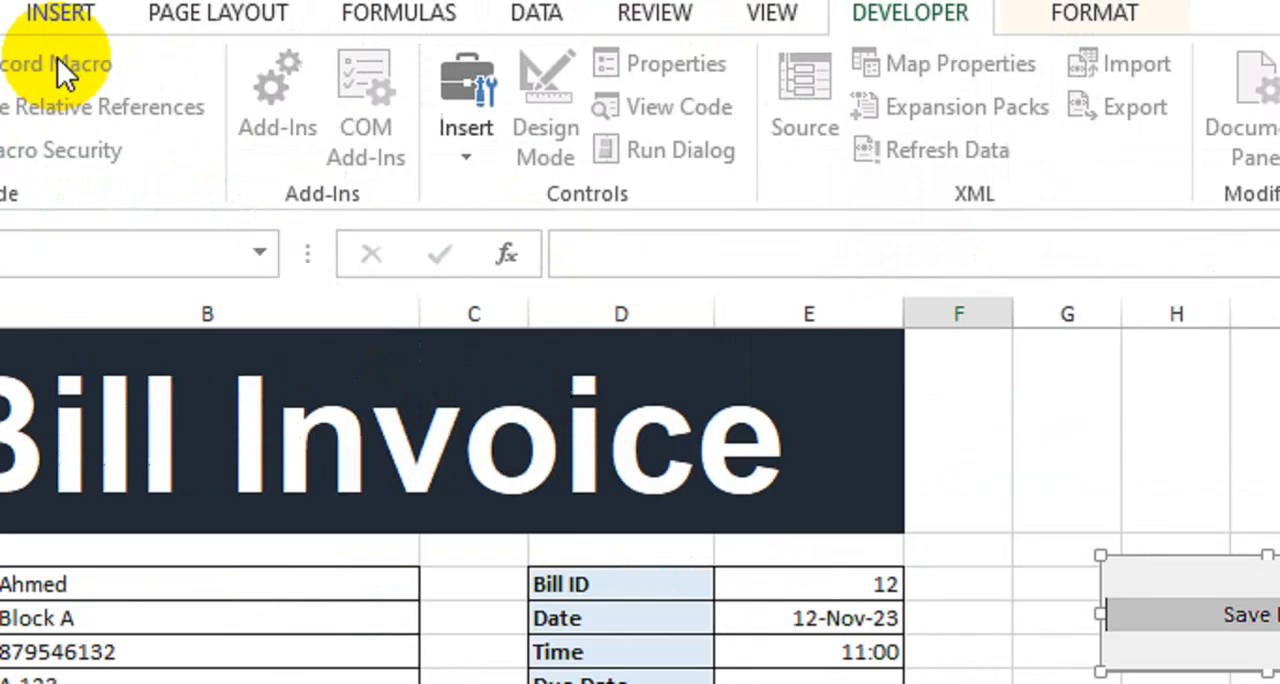
click(178, 68)
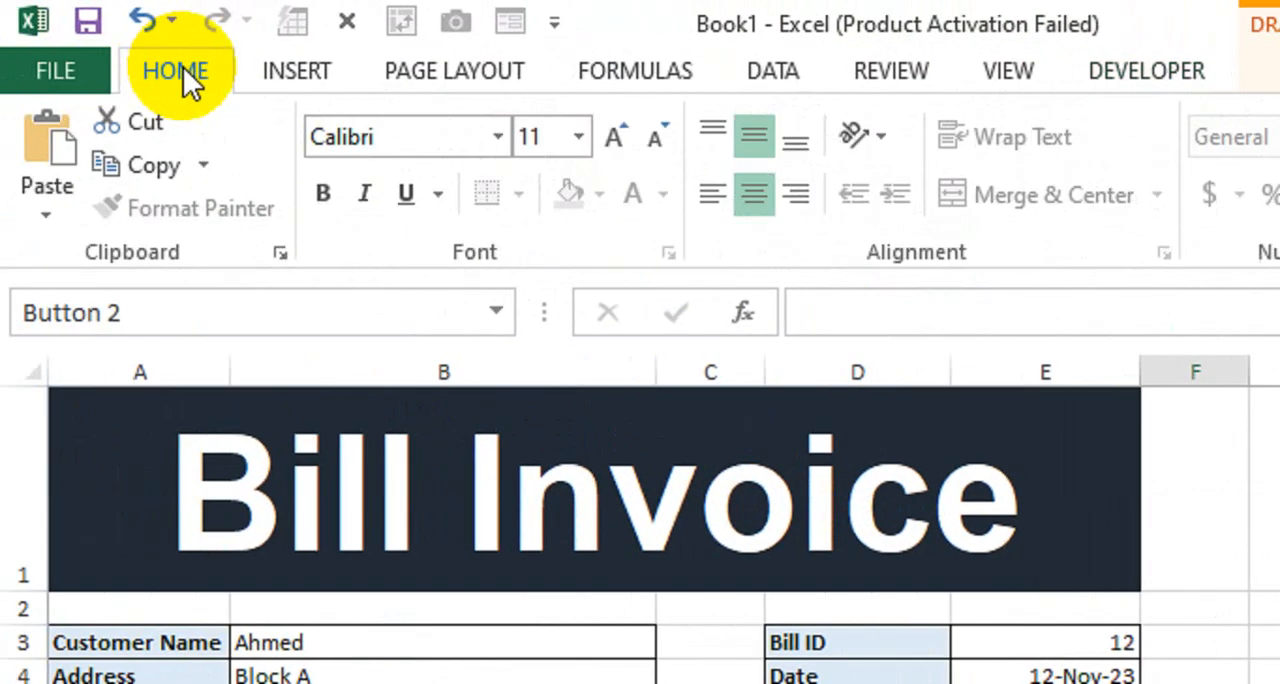
click(316, 196)
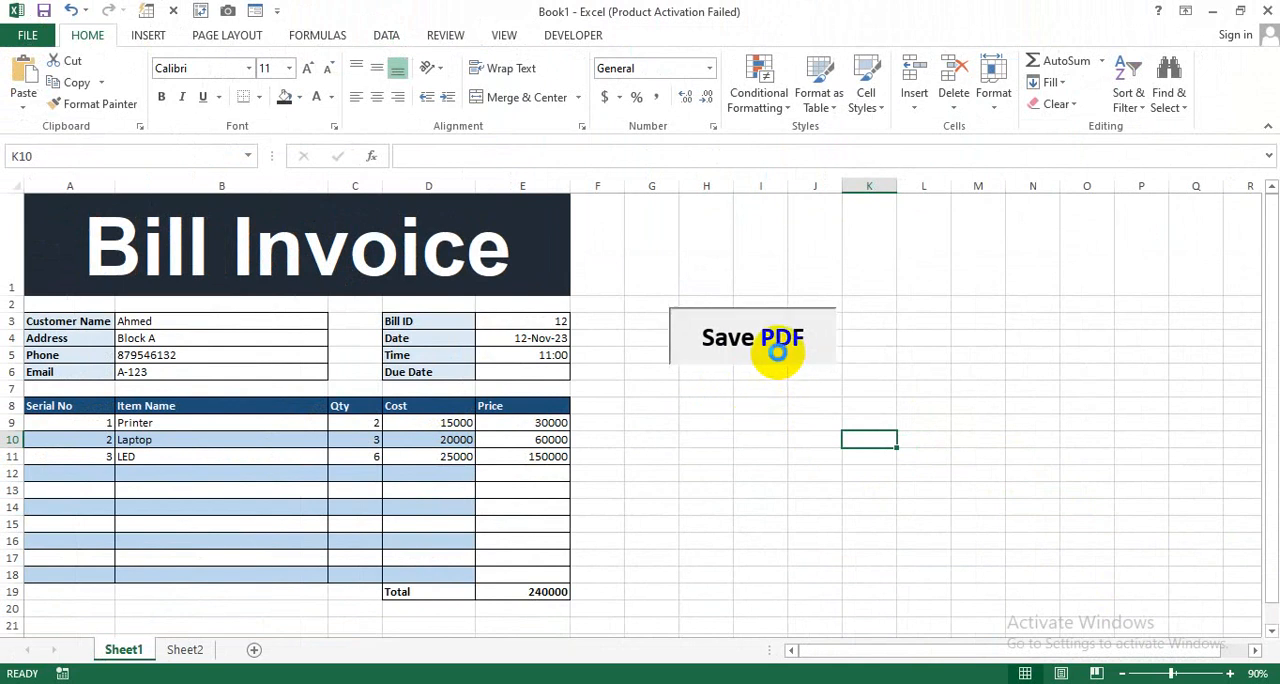
- Test the Save PDF button on the invoice sheet and end the macro run
click(784, 367)
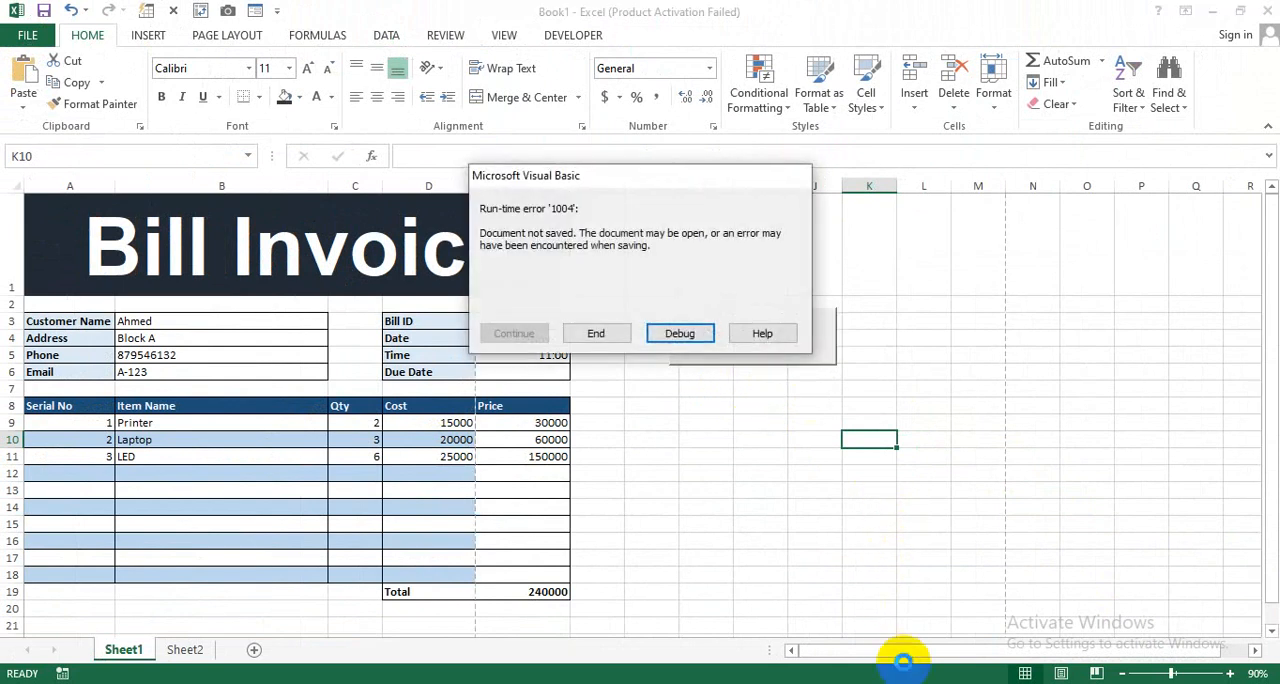
click(595, 333)
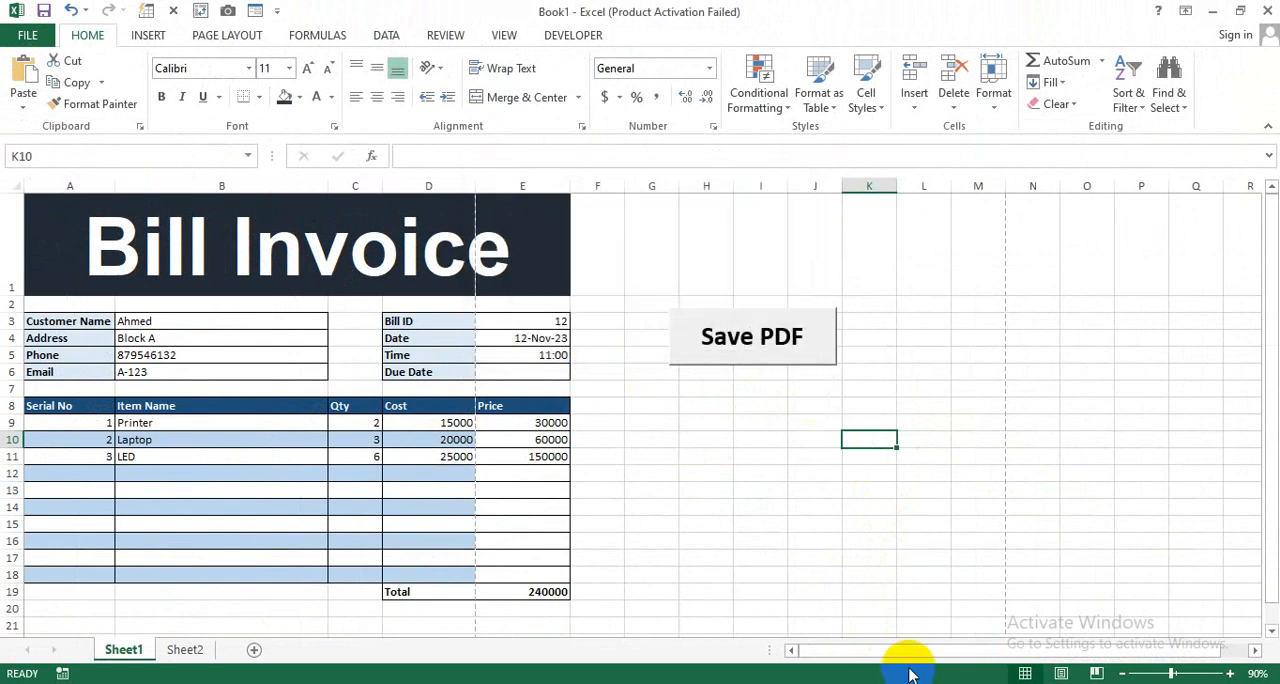
- Switch to Chrome, look through the exported invoice PDF from header to total, and return to Excel
mouse_move(478, 683)
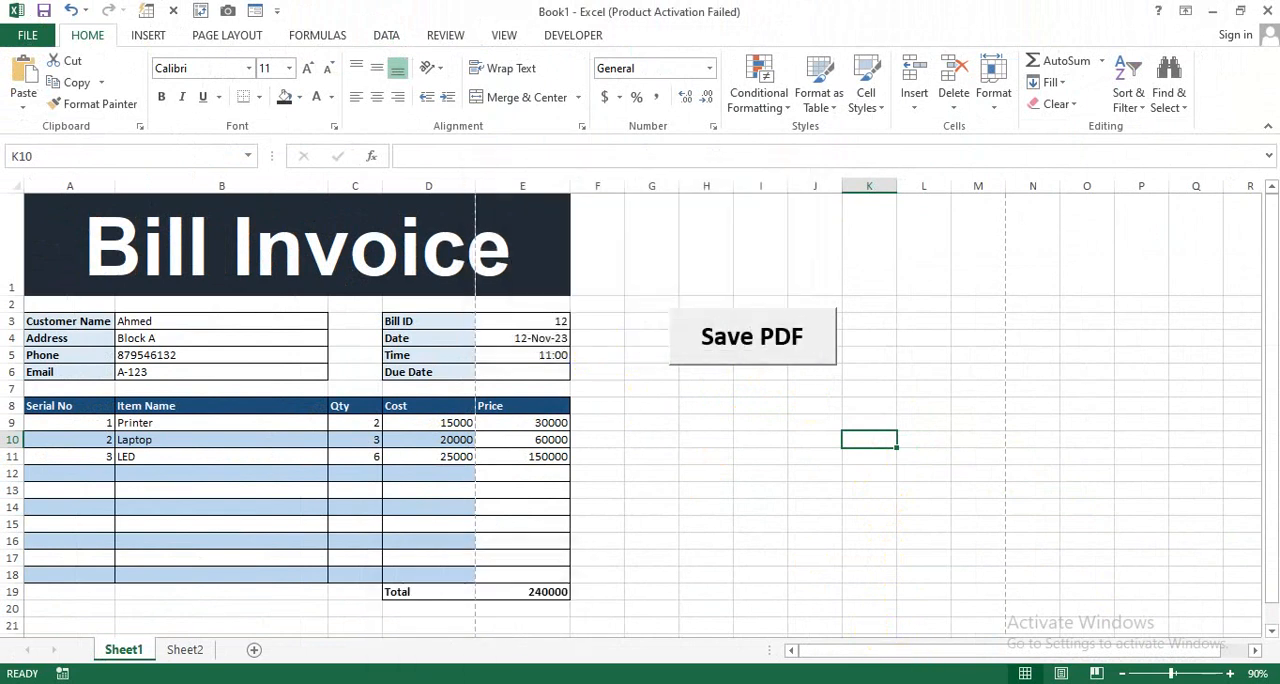
click(478, 683)
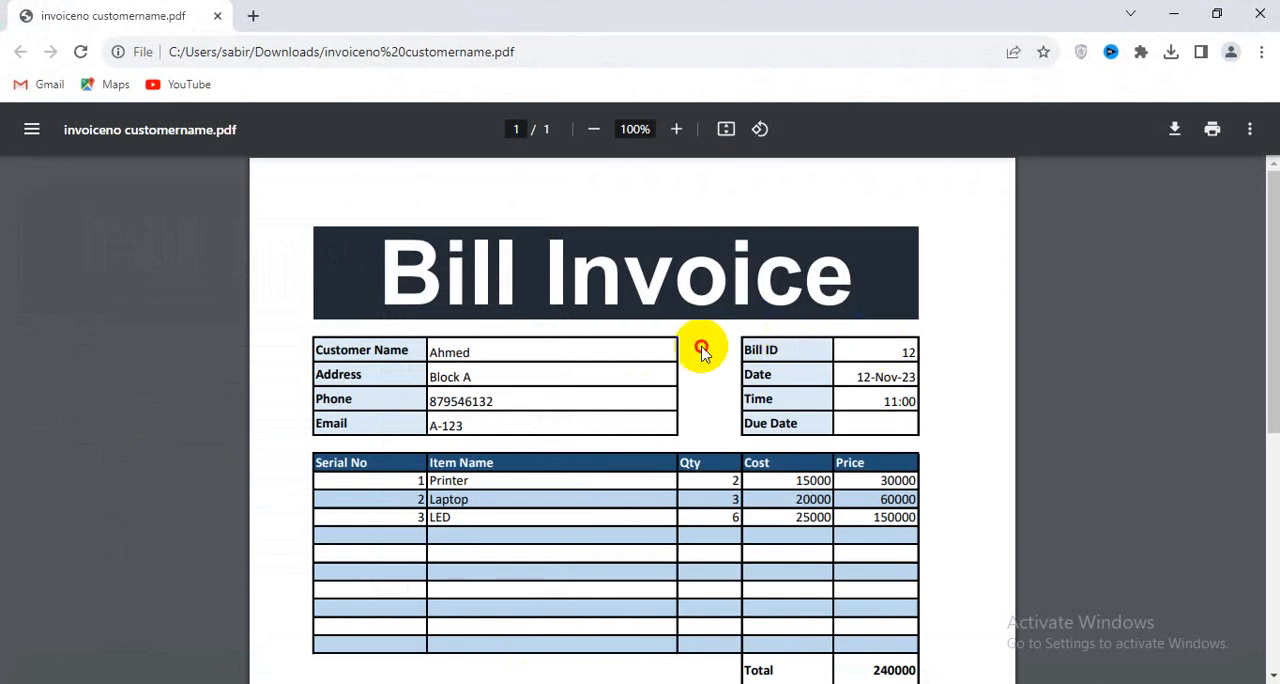
scroll(741, 367, down, 3)
scroll(741, 367, up, 3)
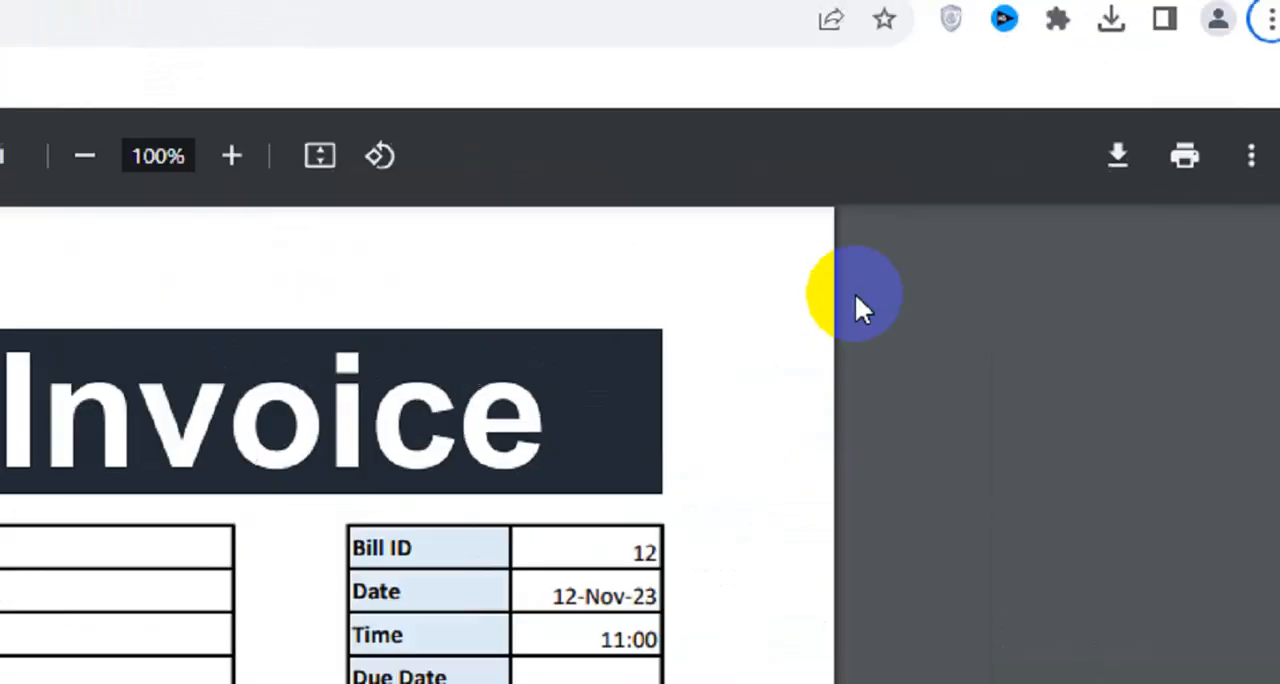
click(1173, 133)
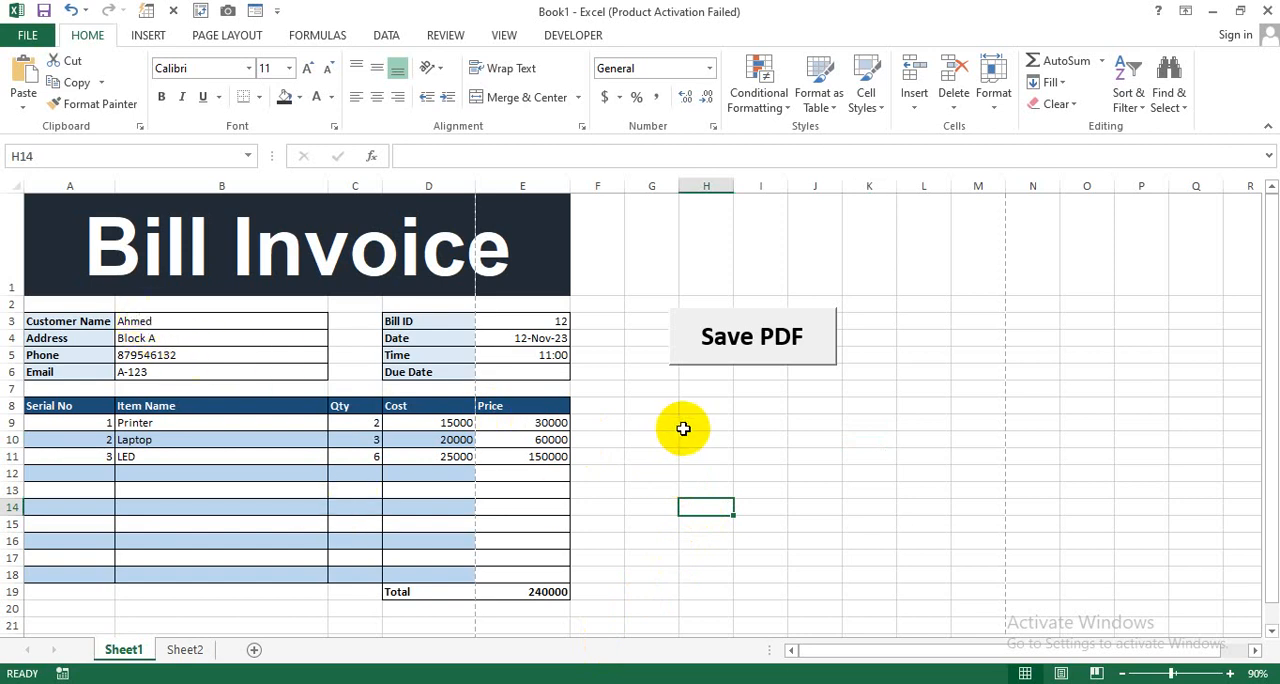
- Copy the CreateNewInvoice macro from the text file and paste it above SaveAsPDF in Module1 of the Visual Basic editor
click(506, 35)
click(565, 35)
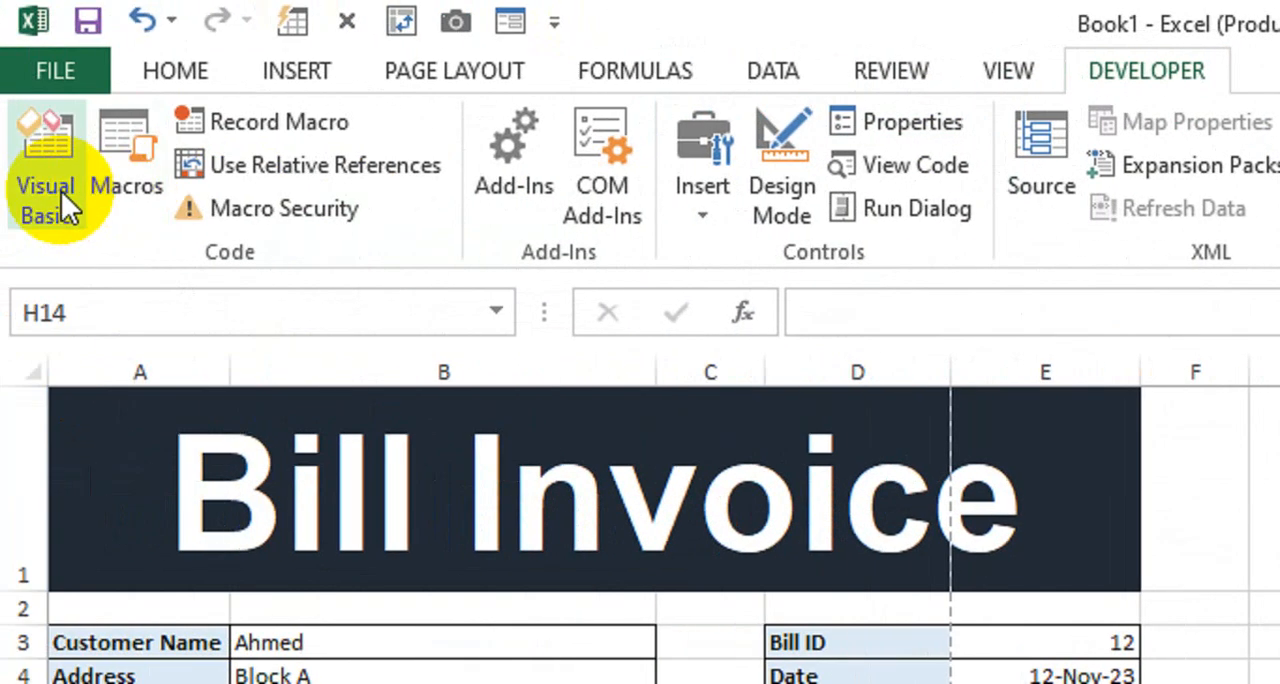
click(30, 95)
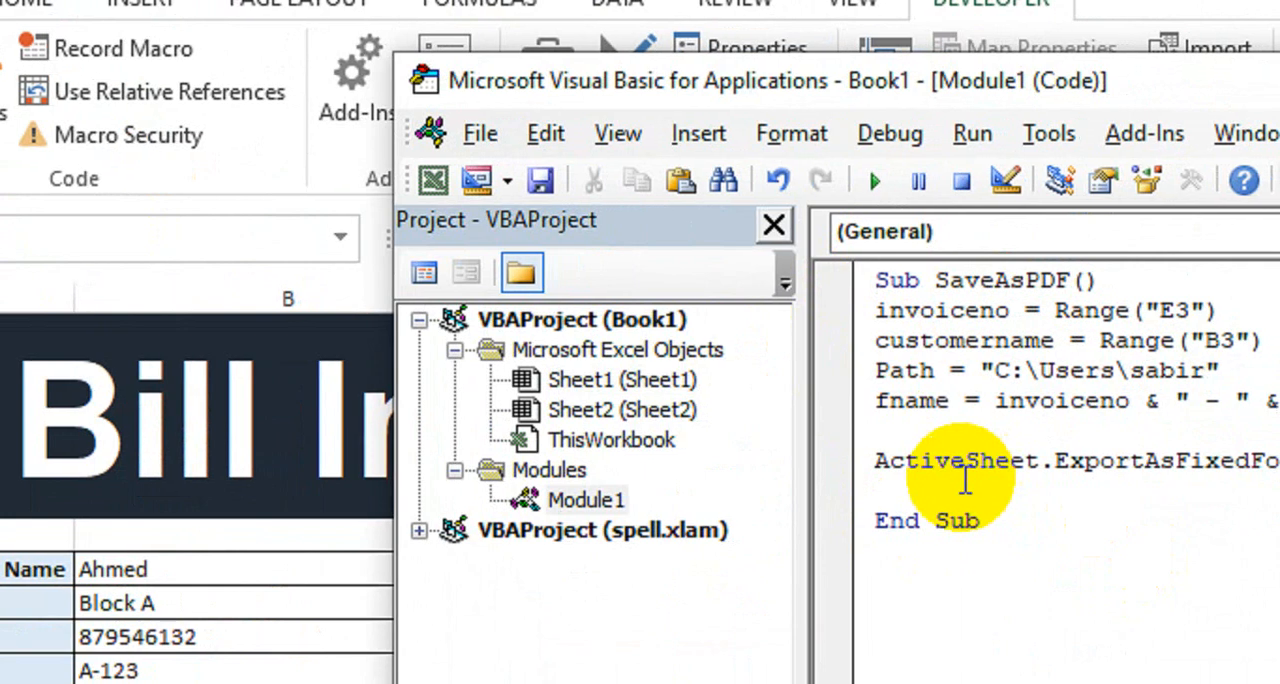
key(Return)
key(Return)
key(Return)
key(Return)
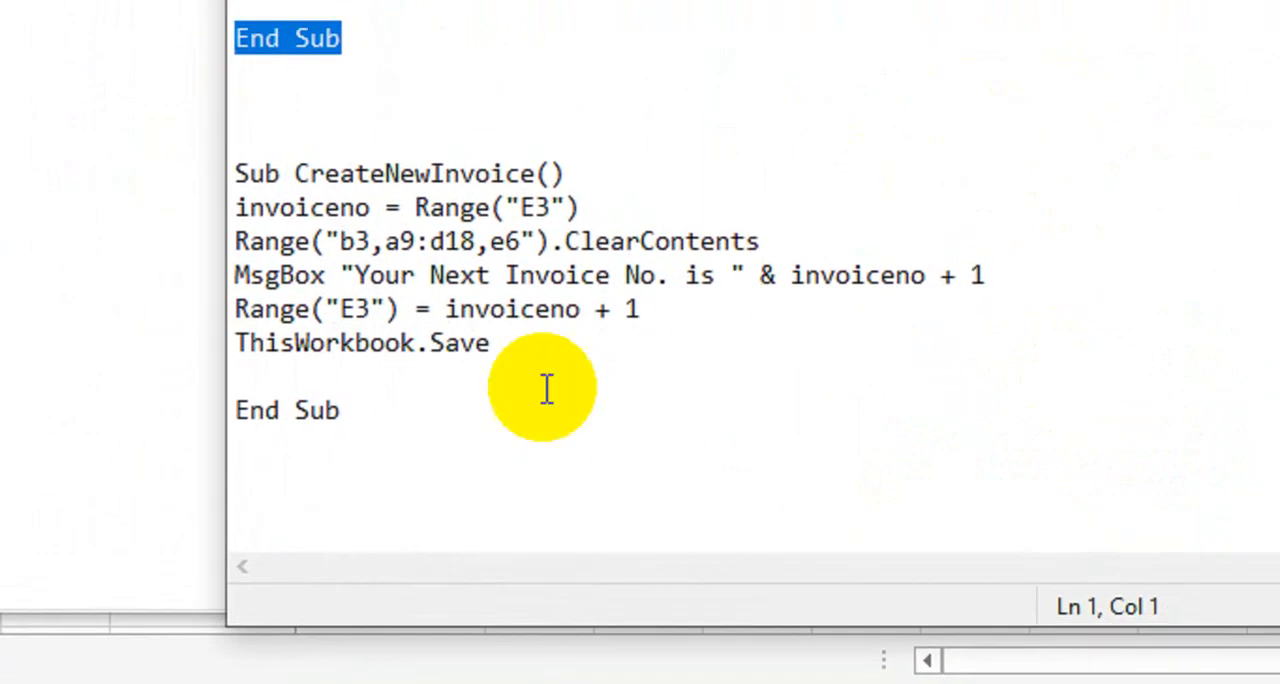
drag(366, 400, 309, 172)
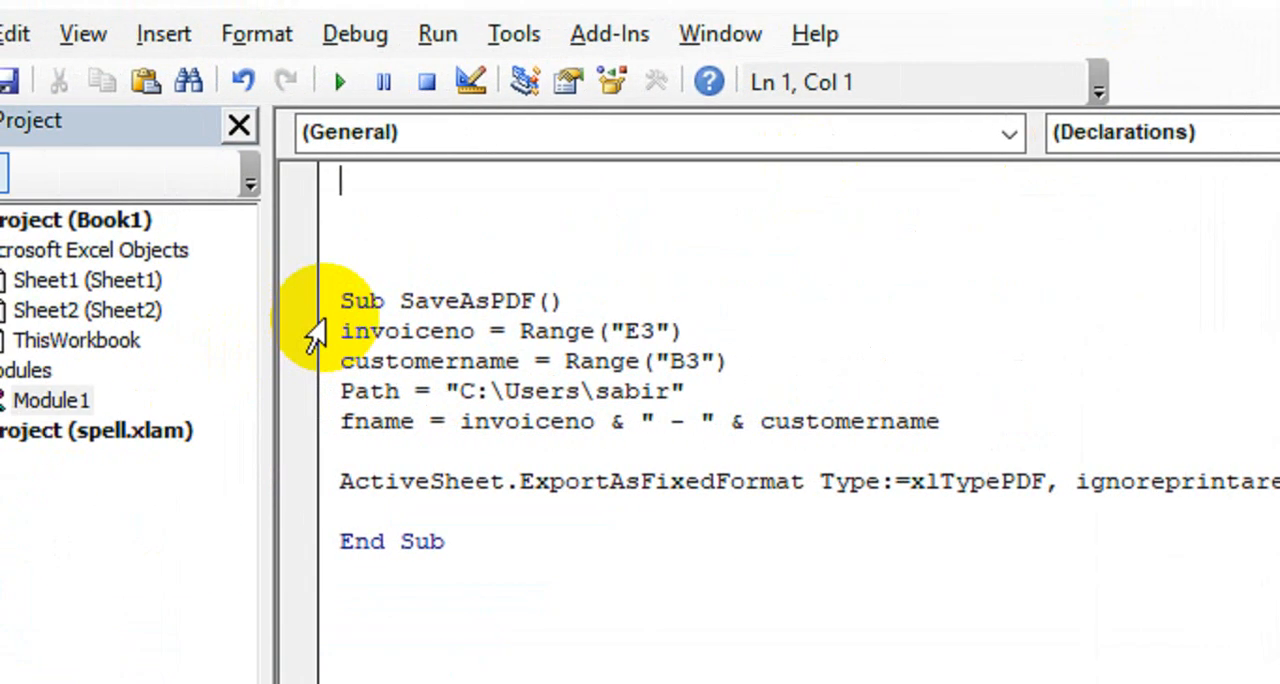
text(Sub CreateNewInvoice() invoiceno = Range("E3") Range("b3,a9:d18,e6").ClearContents MsgBox "Your Next Invoice No. is " & invoiceno + 1 Range("E3") = invoiceno + 1 ThisWorkbook.Save  End Sub)
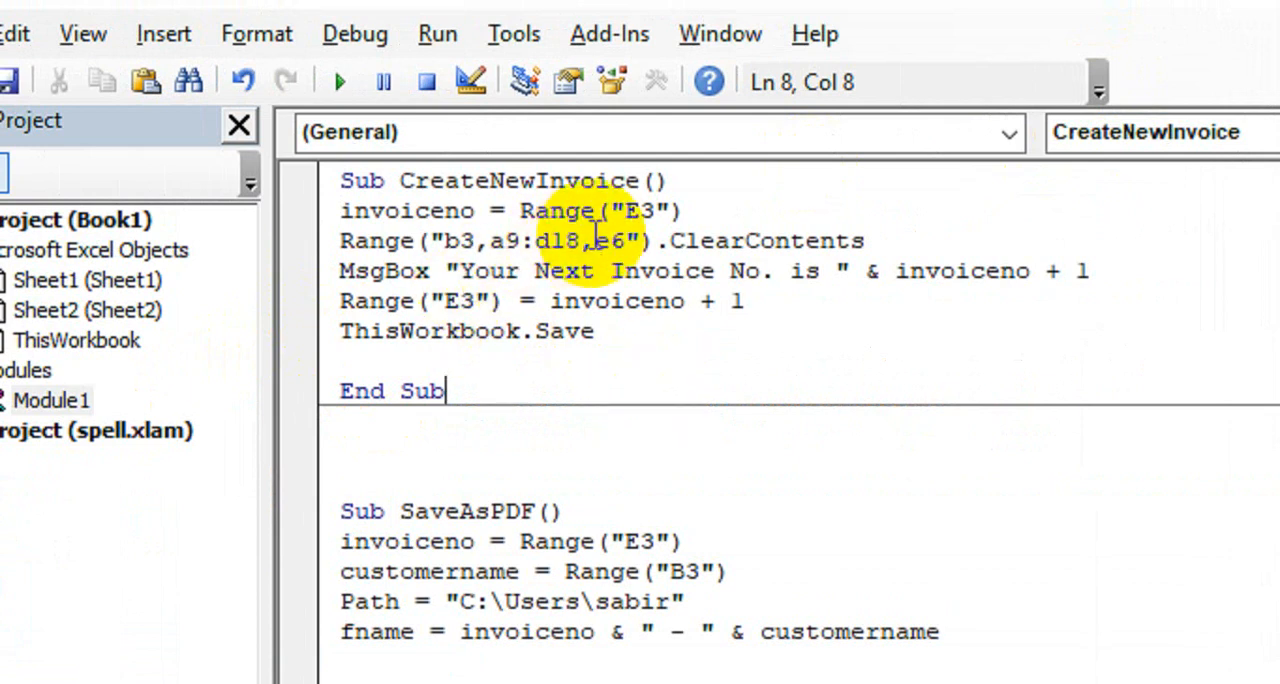
- Examine the E3 and b3 cell references in the CreateNewInvoice macro against the invoice sheet
double_click(652, 212)
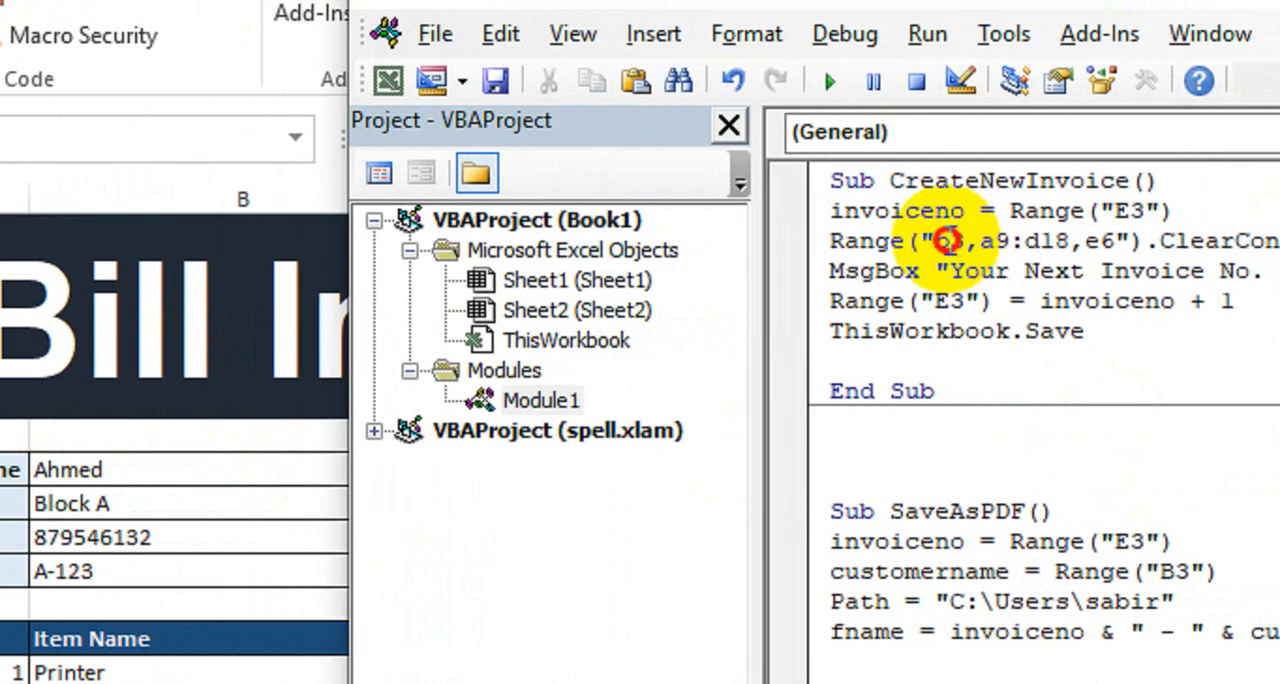
drag(948, 241, 933, 243)
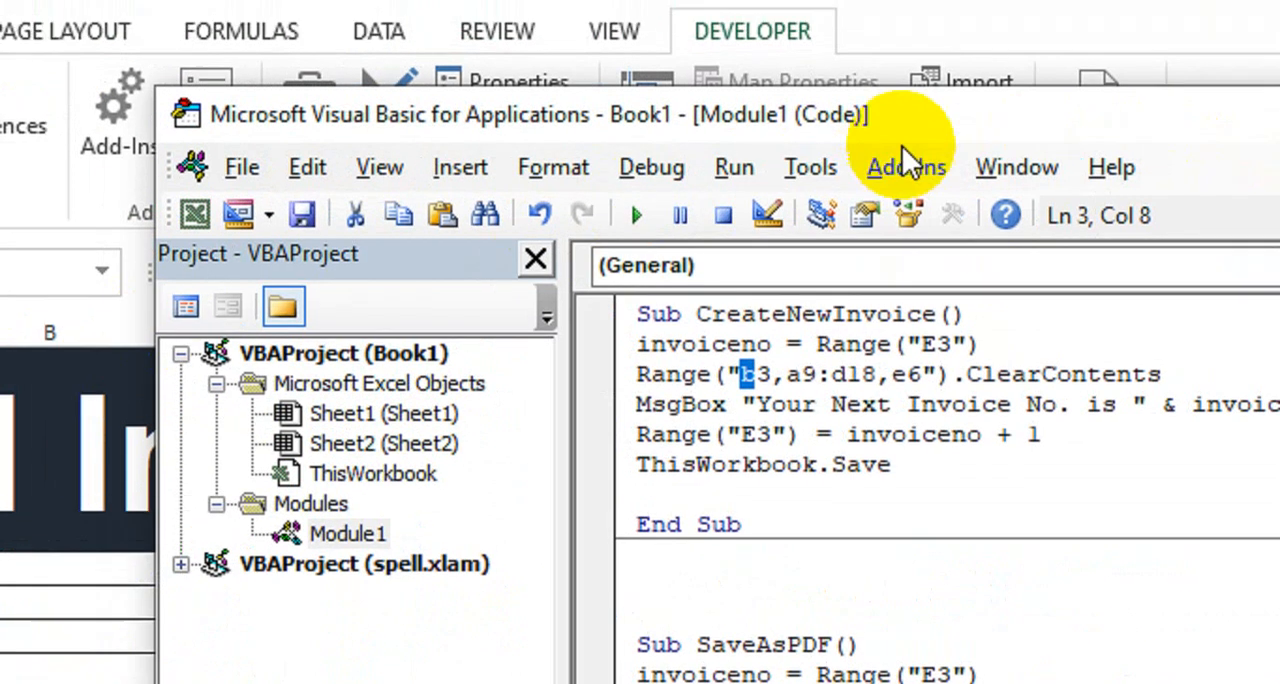
drag(920, 131, 1134, 168)
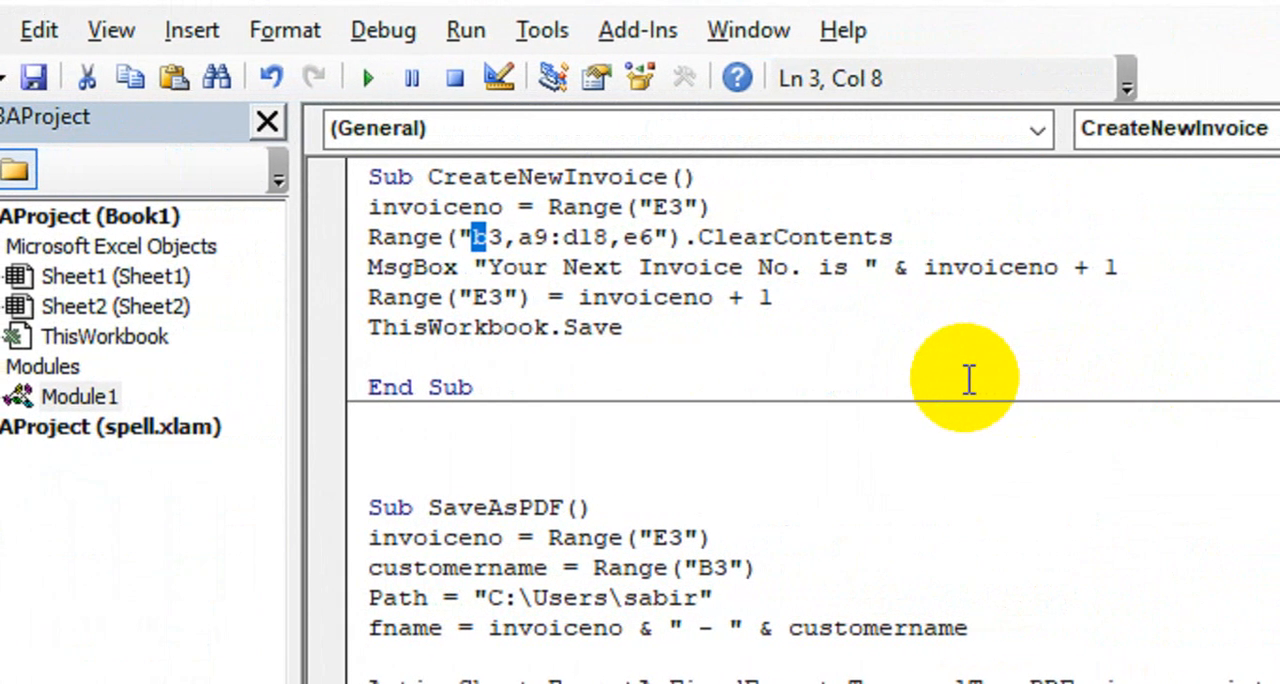
- Close the Visual Basic editor and draw a form control button over about G7:J10 with the CreateNewInvoice macro assigned
click(1279, 32)
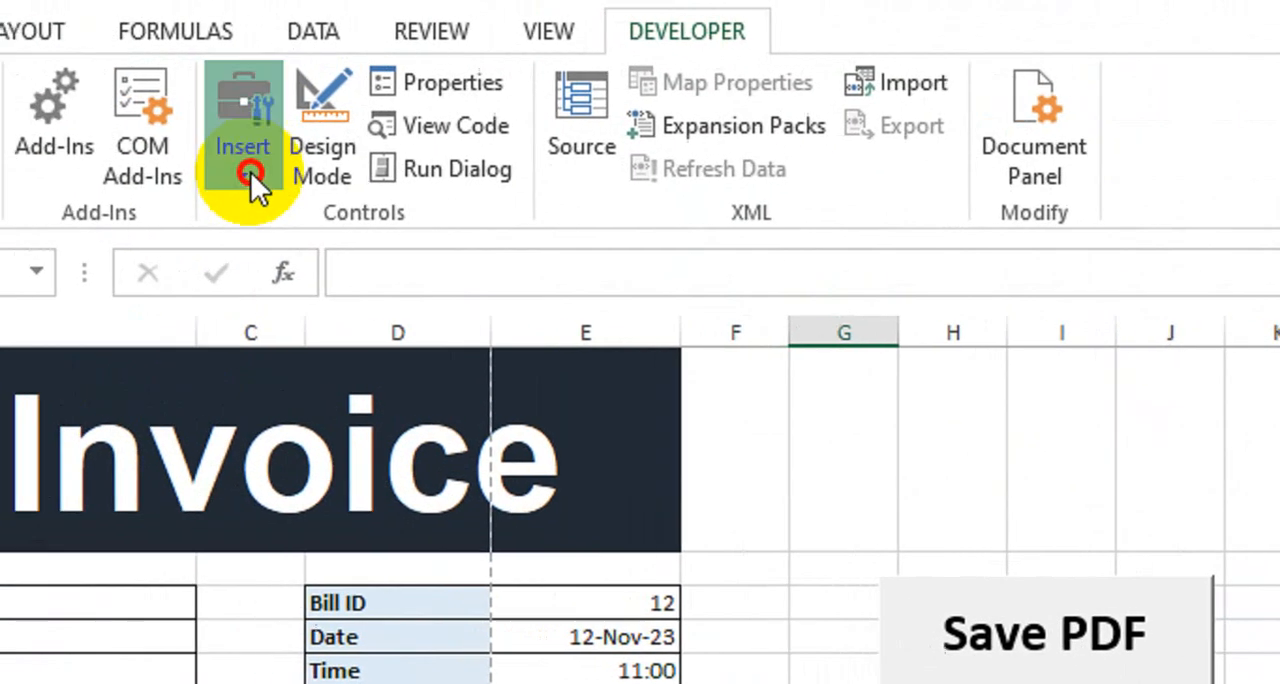
click(251, 174)
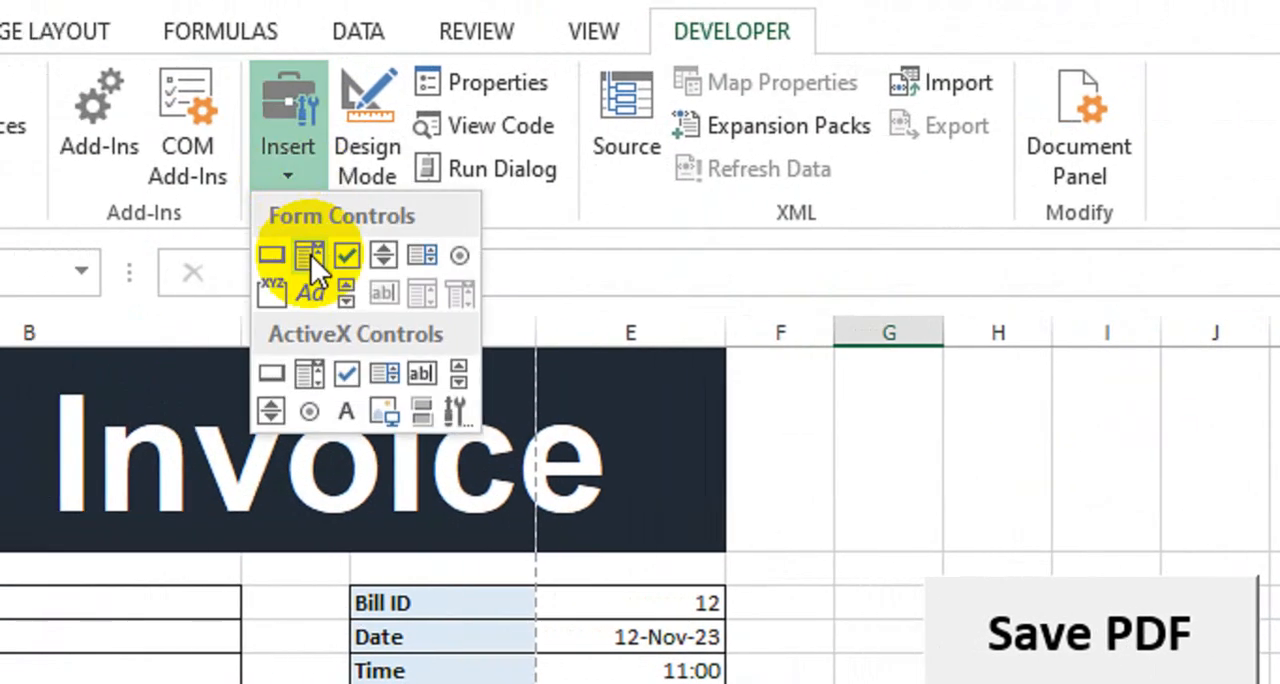
click(265, 256)
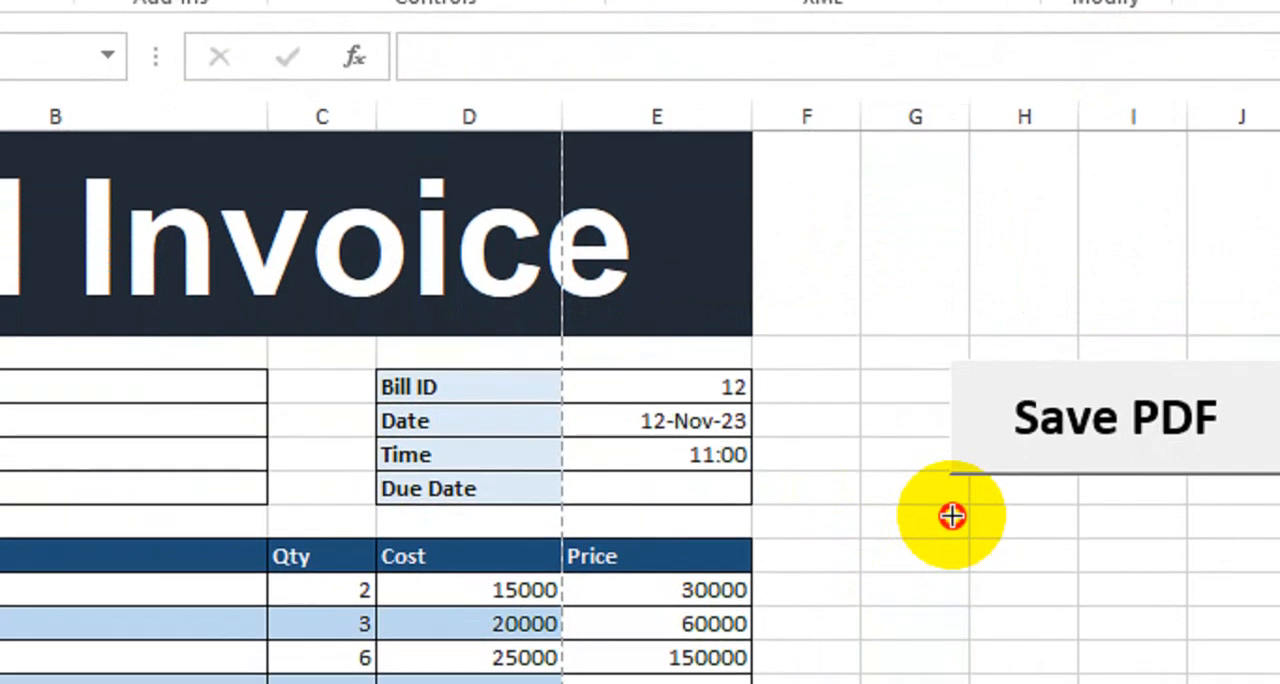
drag(950, 536, 1279, 668)
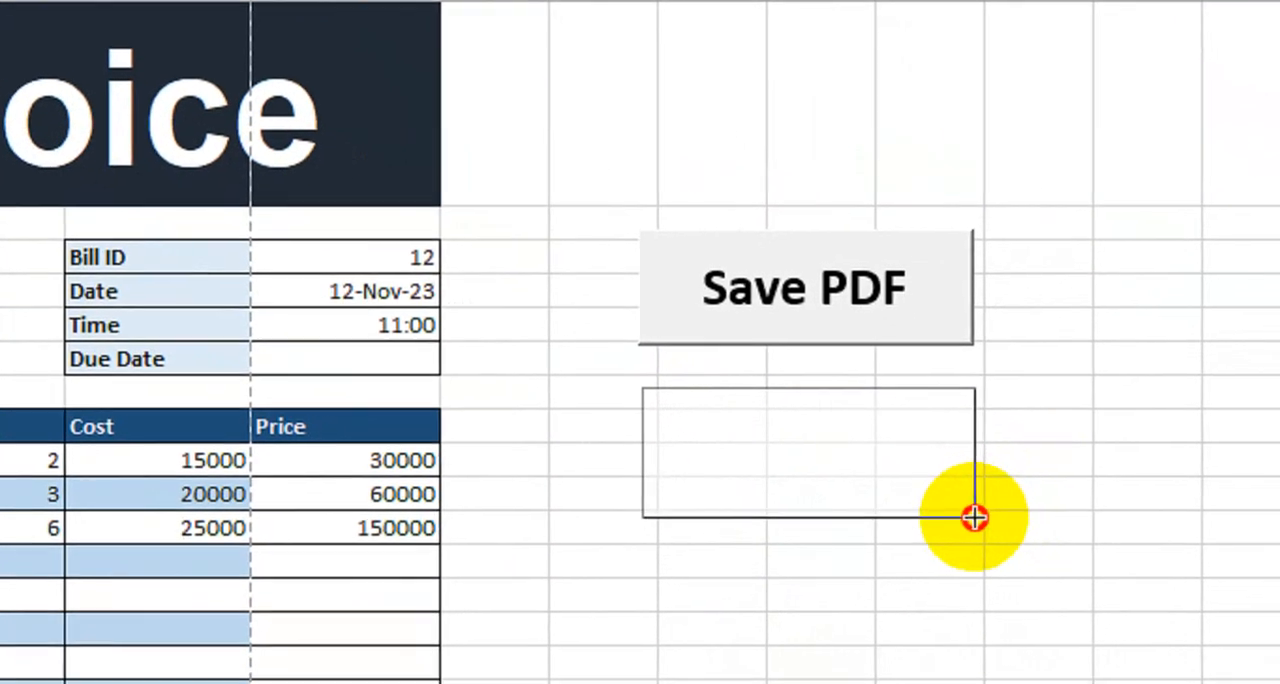
drag(975, 517, 963, 491)
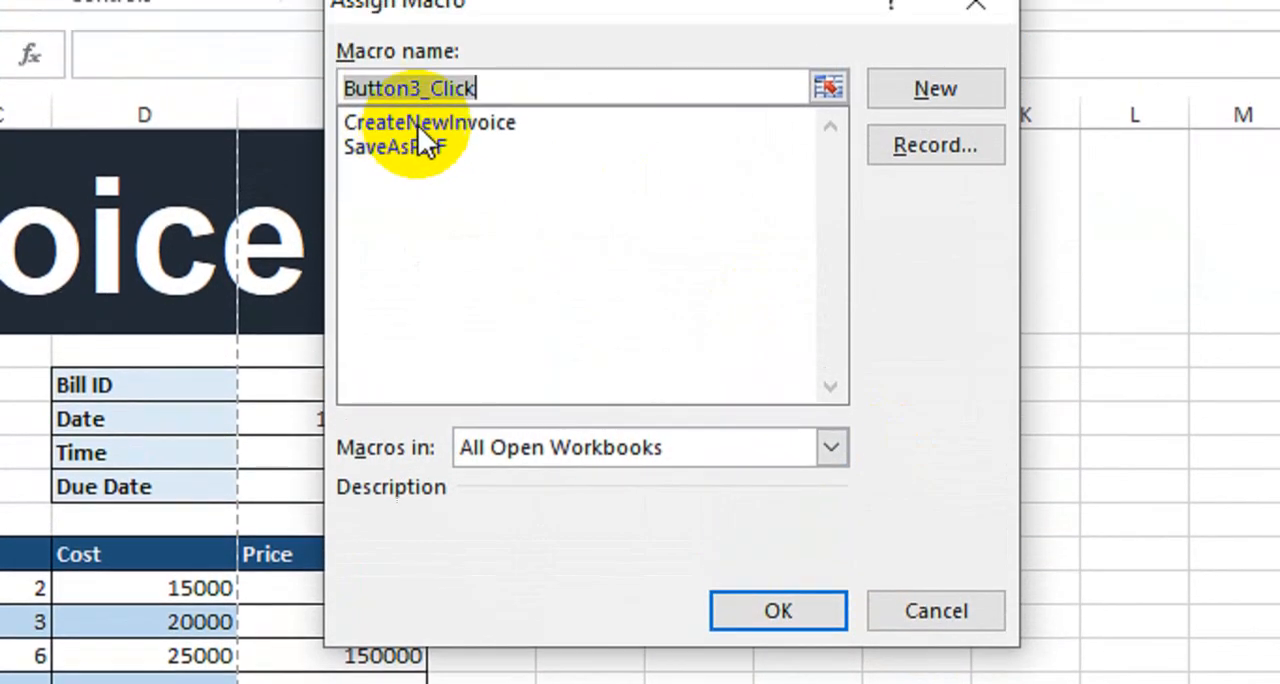
click(430, 29)
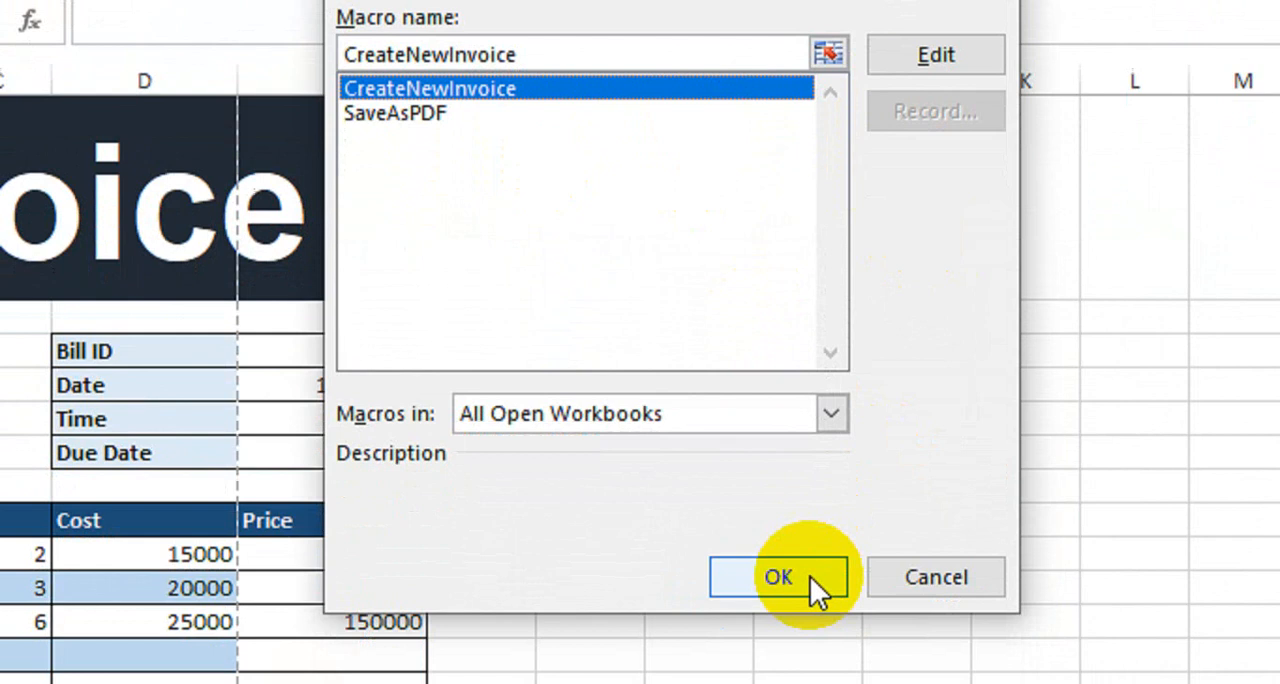
click(810, 576)
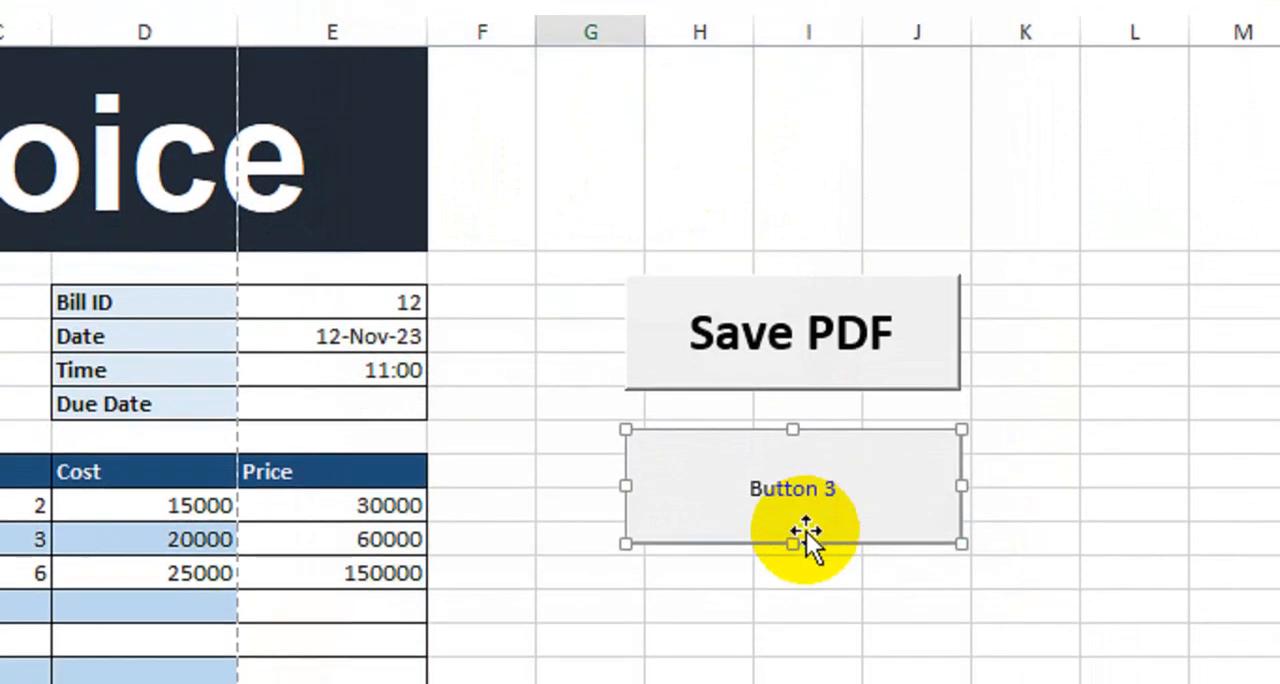
- Replace the label of the button below Save PDF with New Invoice
drag(771, 428, 783, 503)
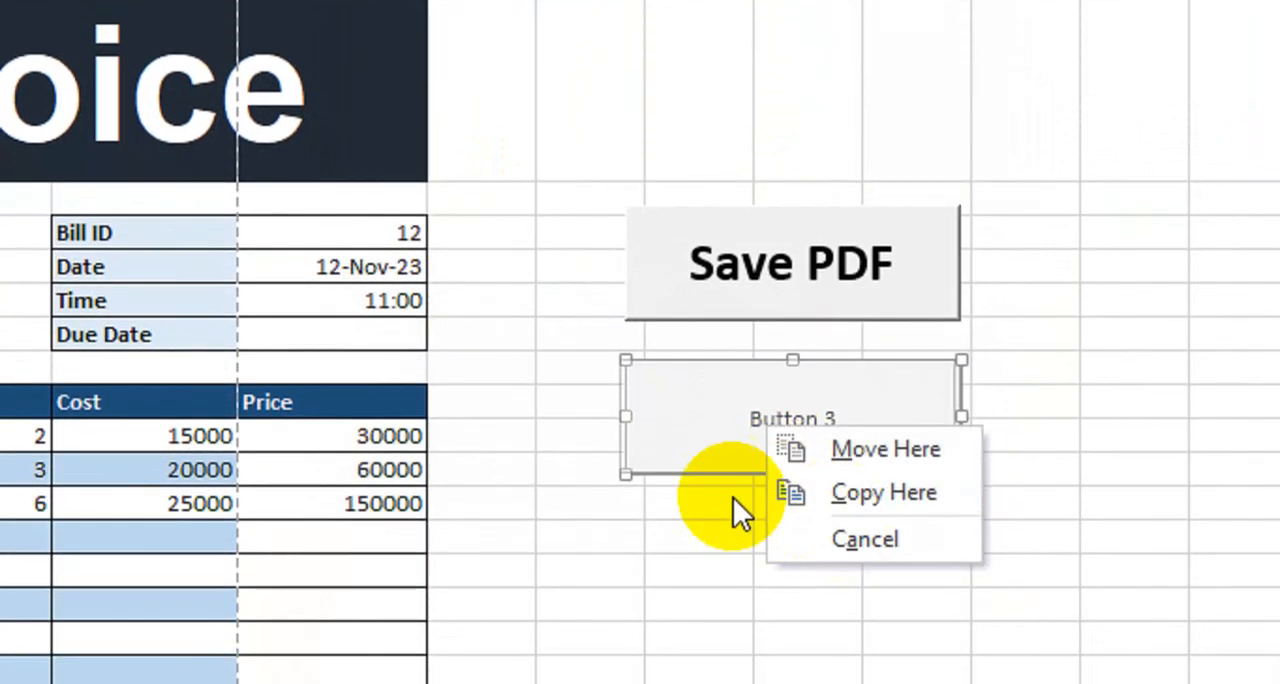
right_click(672, 432)
click(634, 548)
right_click(715, 393)
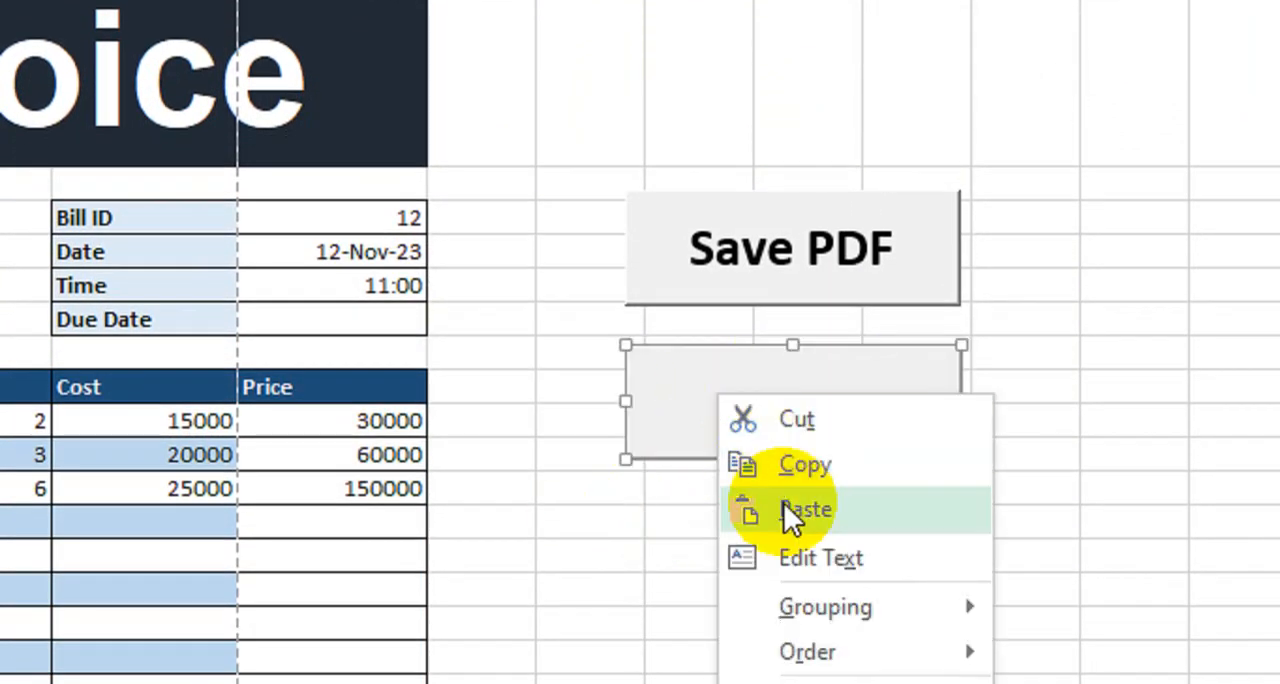
click(786, 554)
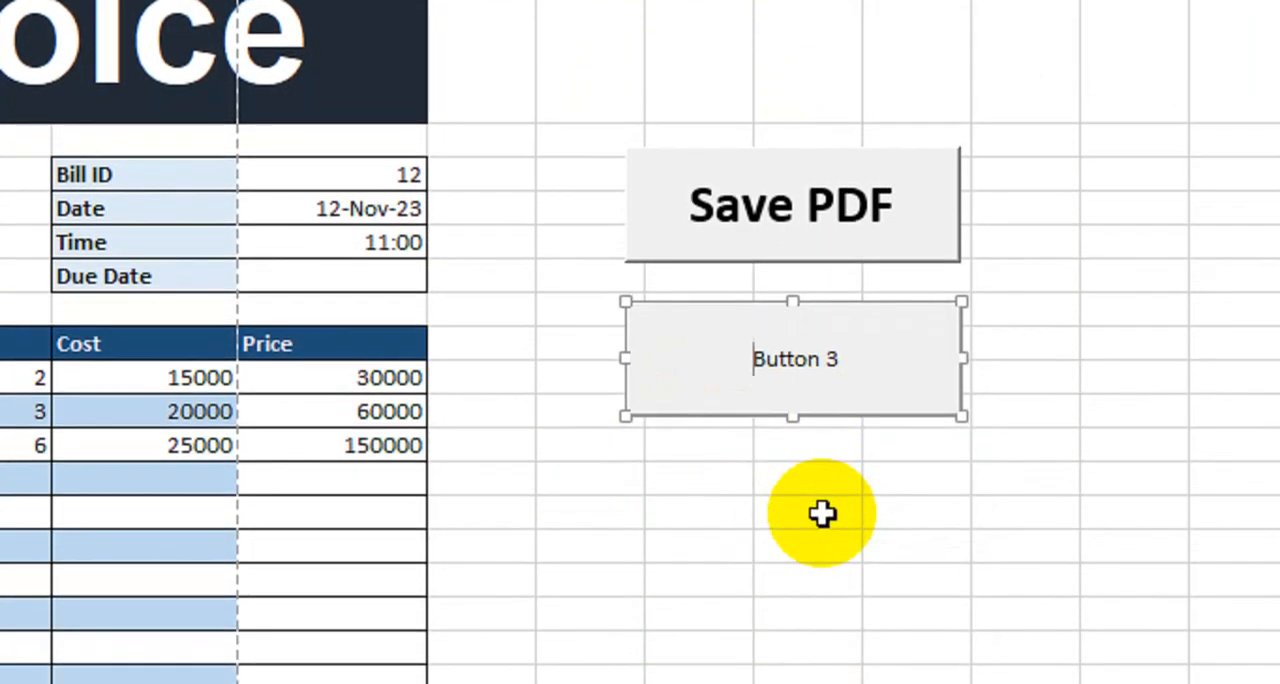
key(Delete)
key(Delete)
key(Delete)
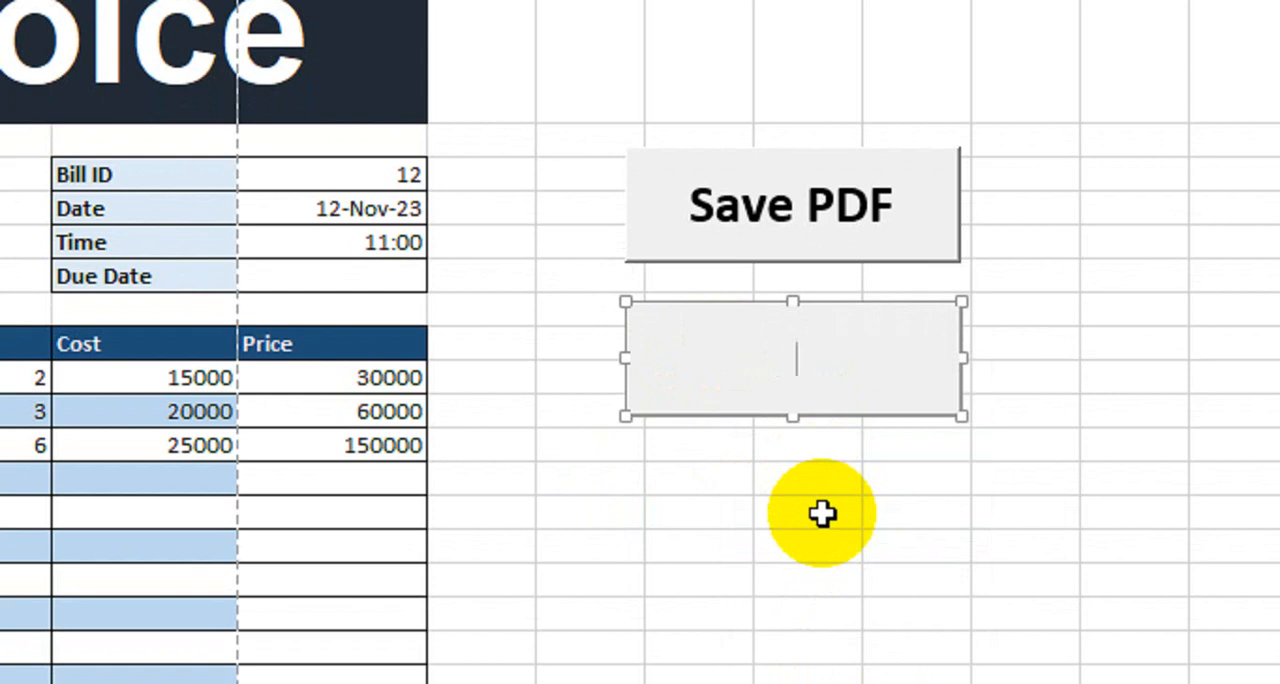
text(New Invoice)
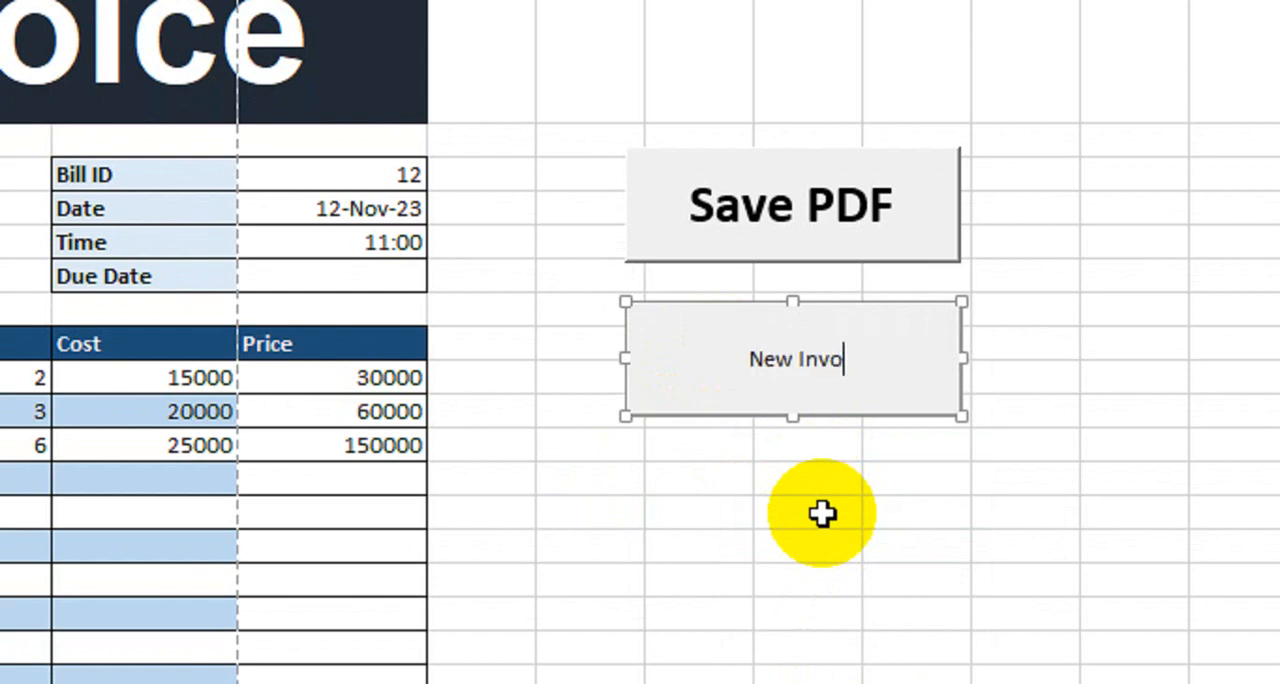
- Make the New Invoice button's text bold and set its font size to 24
key(shift+Left)
key(shift+Left)
key(shift+Left)
key(shift+Left)
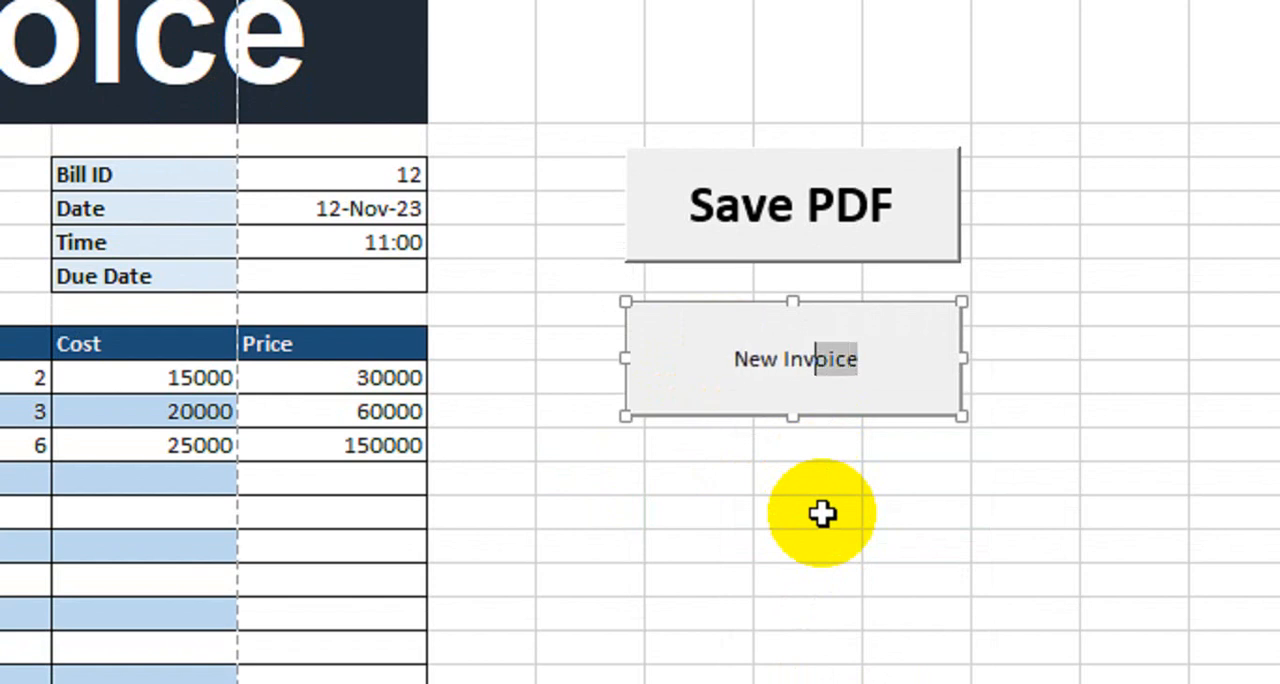
key(shift+Left)
key(shift+Home)
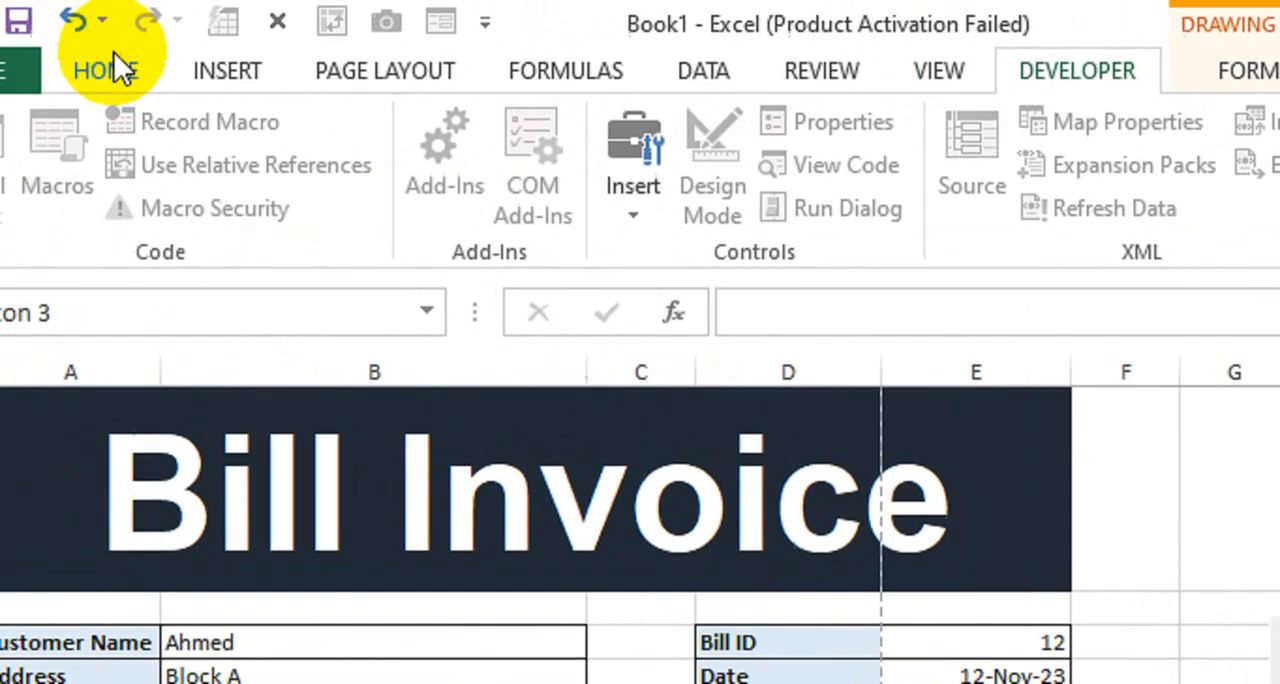
click(114, 60)
click(325, 198)
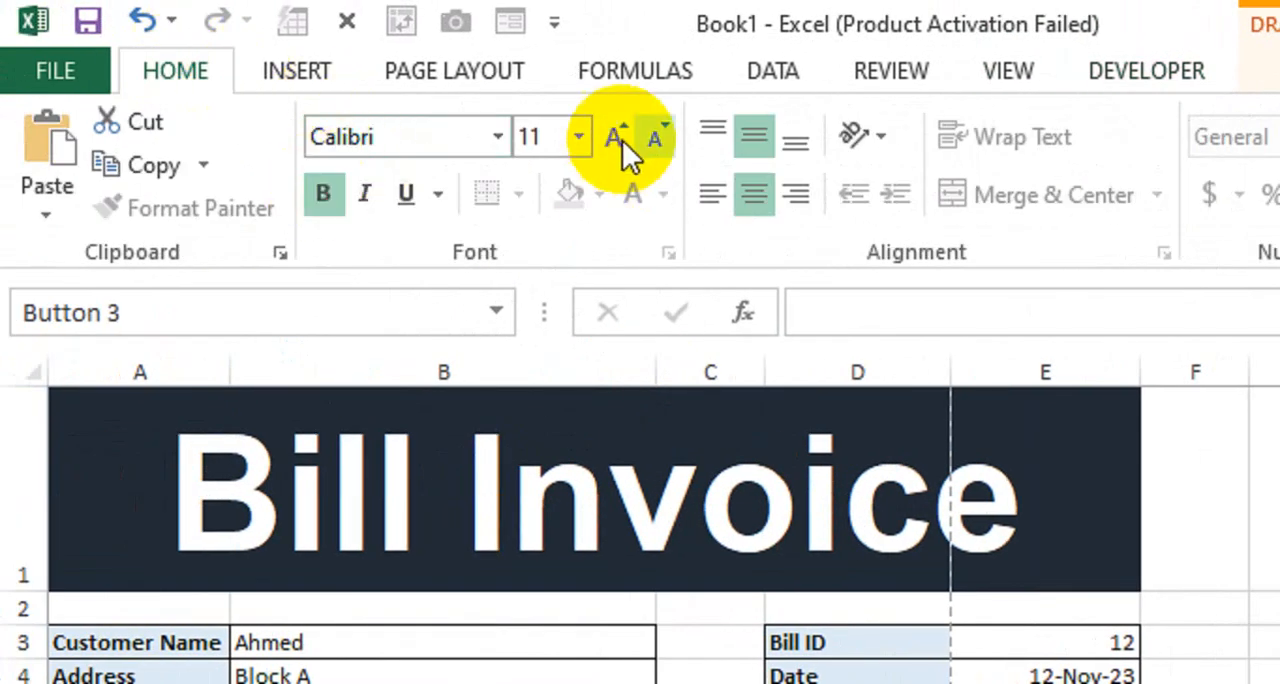
click(615, 136)
click(613, 137)
click(613, 137)
click(613, 137)
click(614, 138)
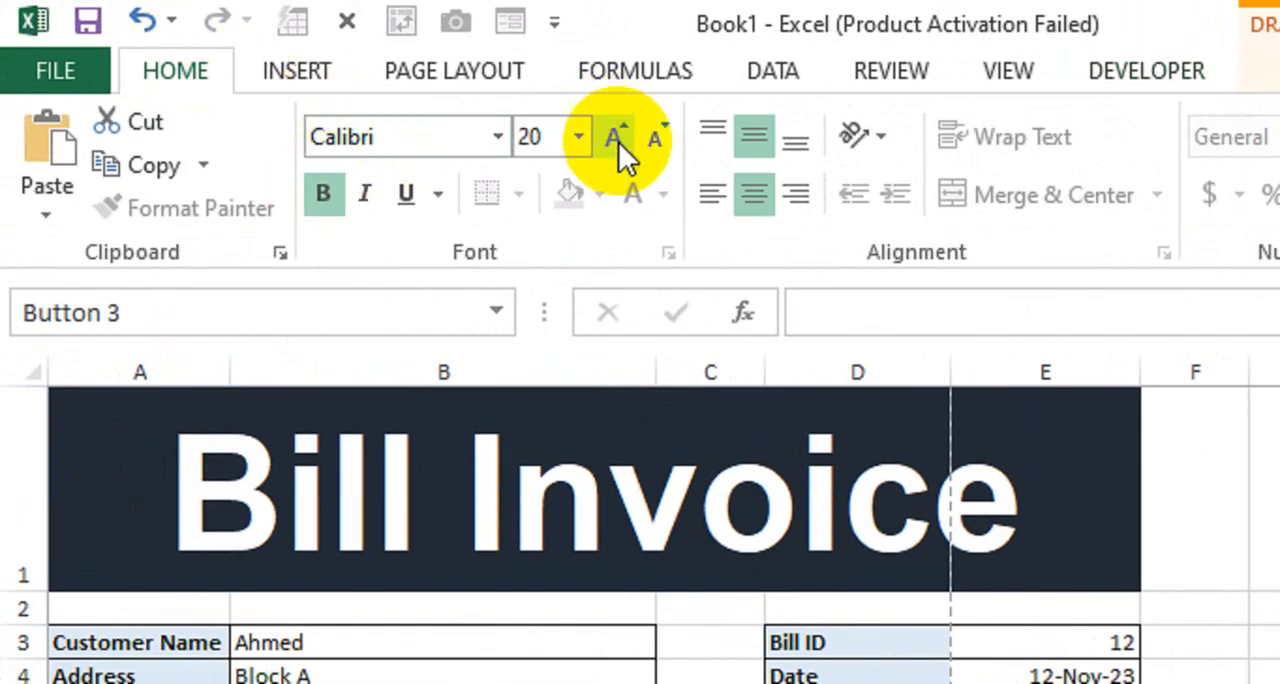
click(617, 133)
click(616, 130)
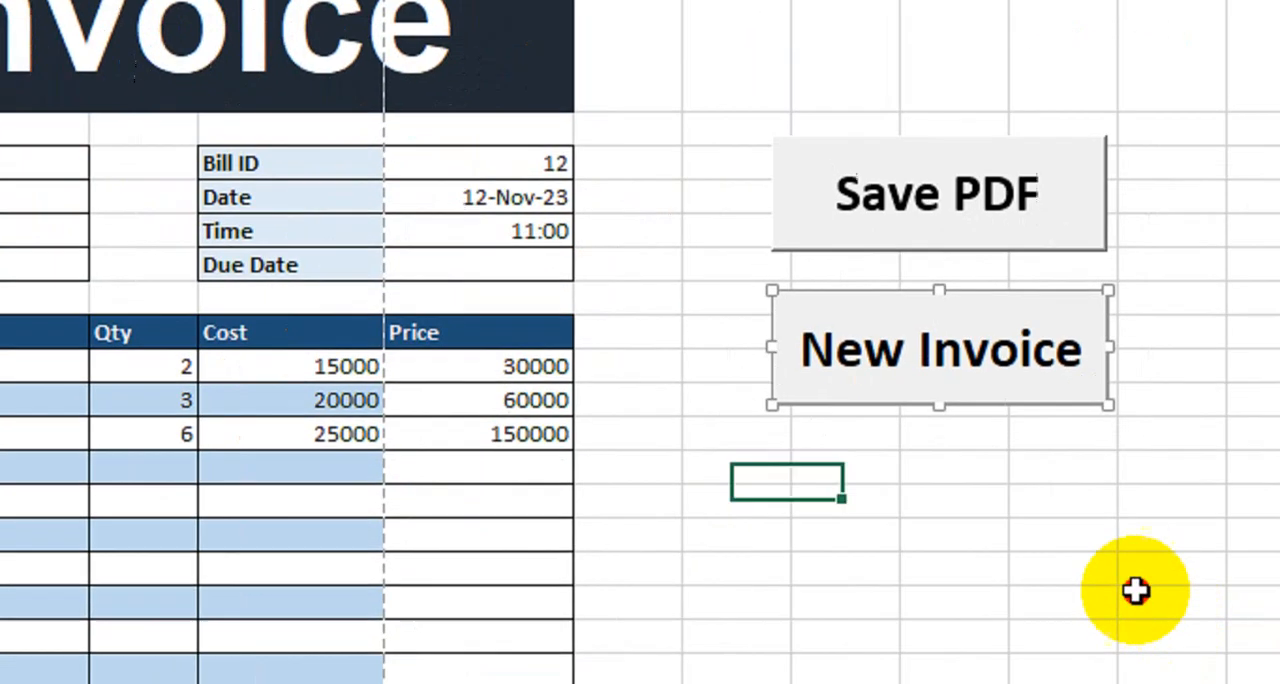
click(1134, 589)
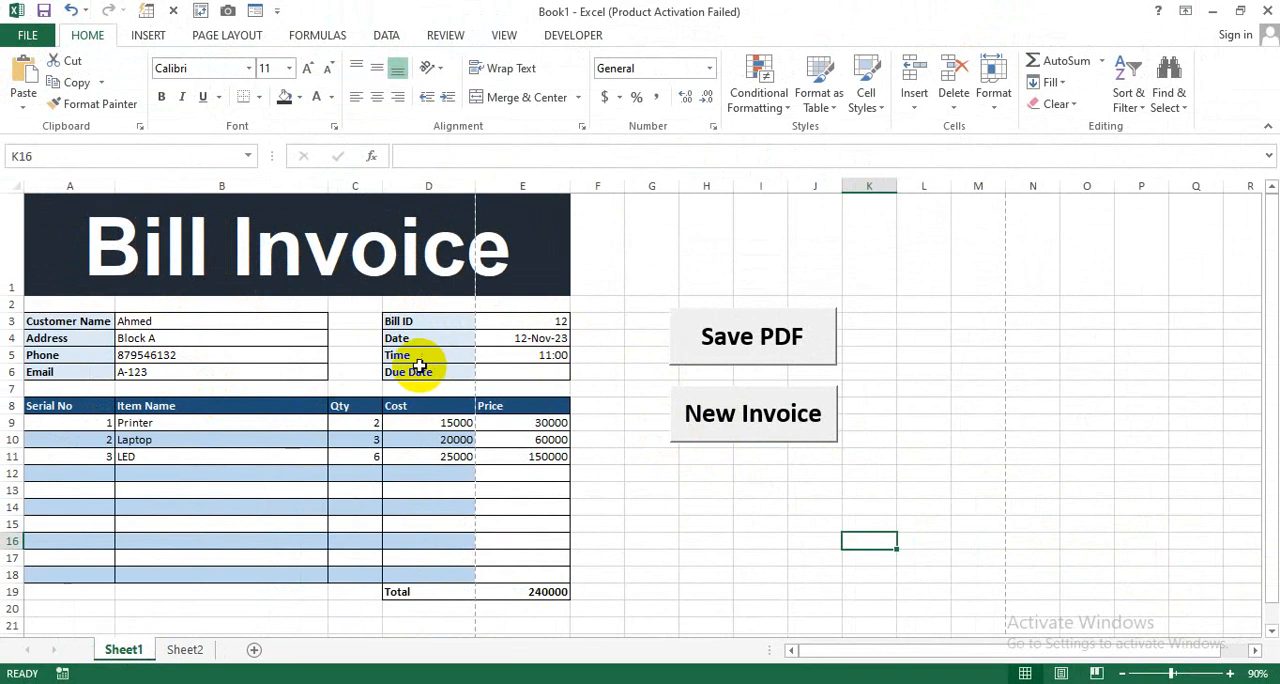
- Run the New Invoice button's macro on the invoice sheet and decline saving the file as a macro-free workbook
click(700, 414)
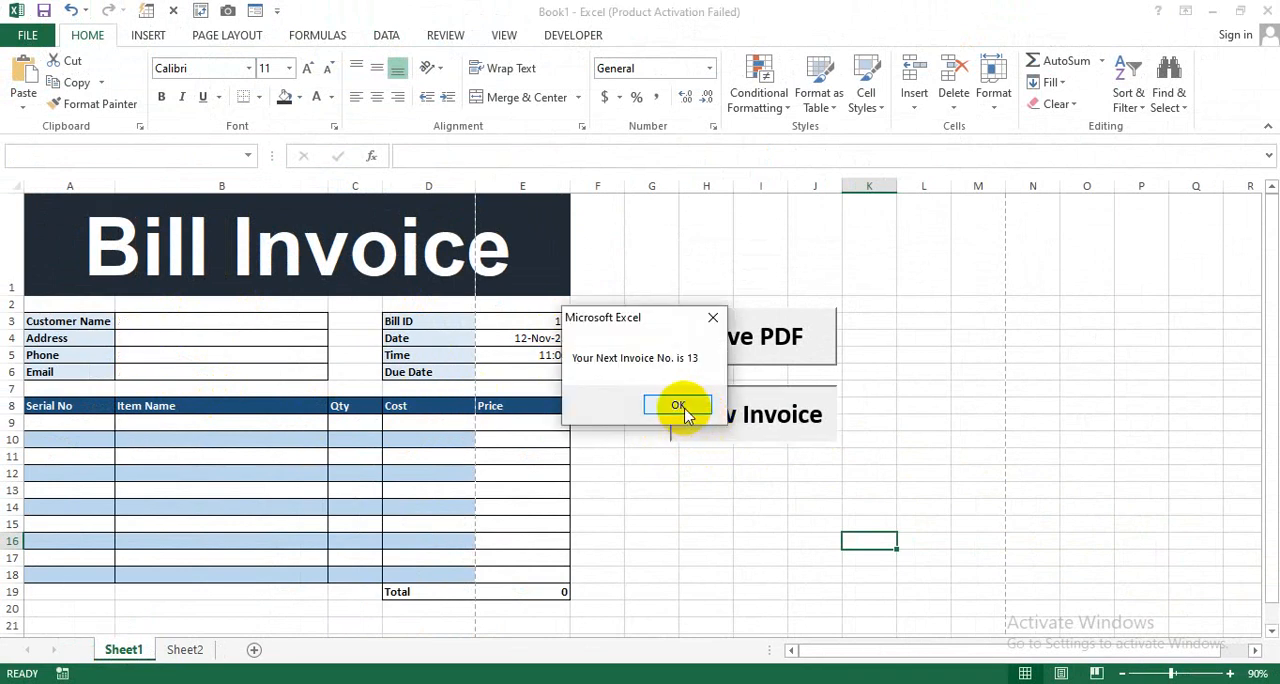
click(680, 405)
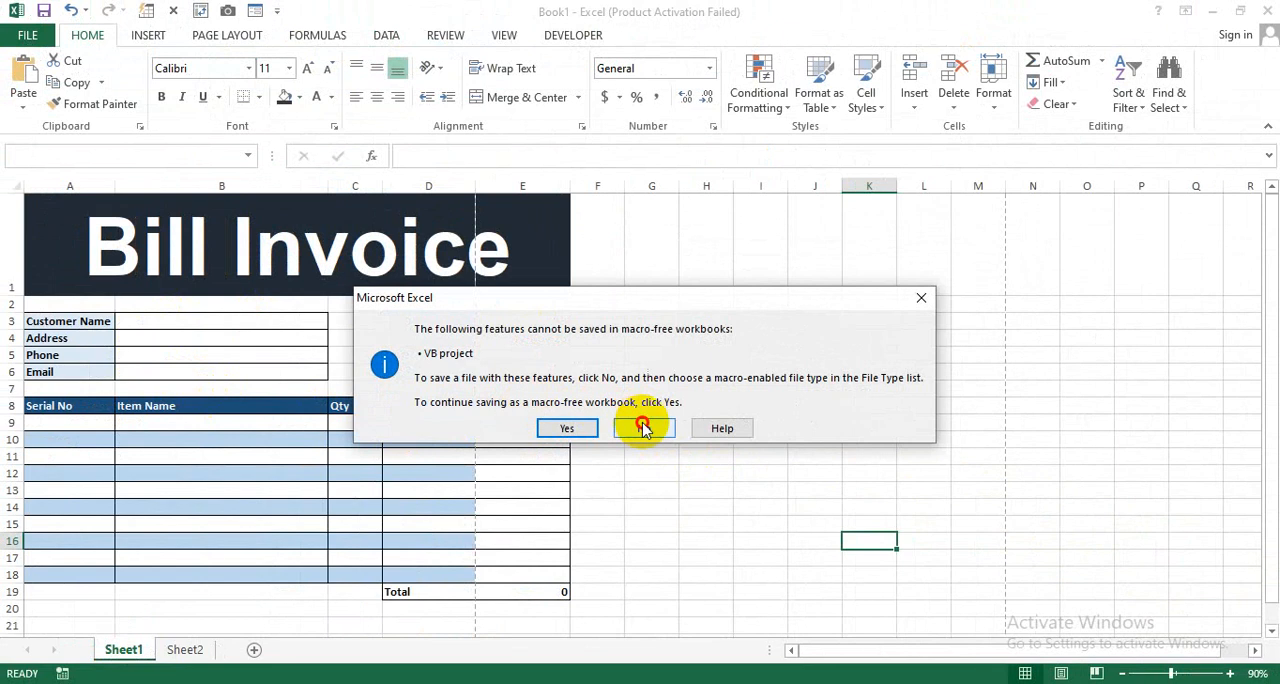
click(636, 428)
click(596, 333)
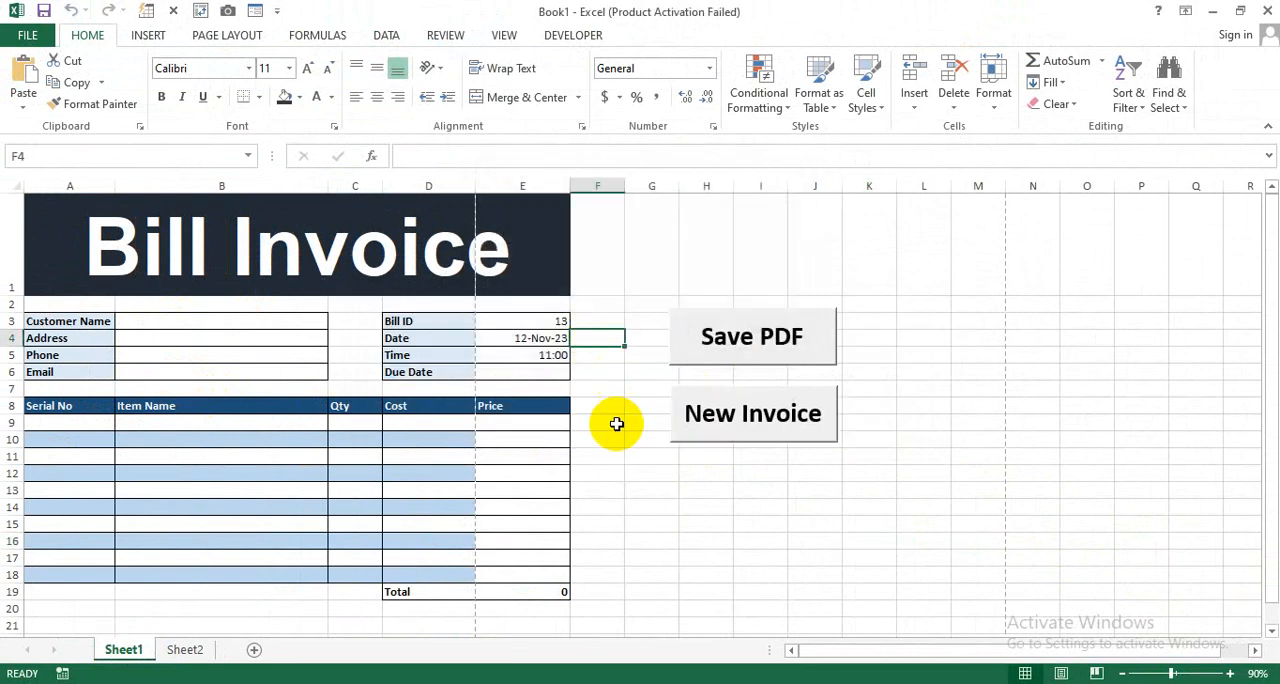
click(600, 456)
- View the Customer Name choices in cell B3 and close the list without choosing one
click(203, 328)
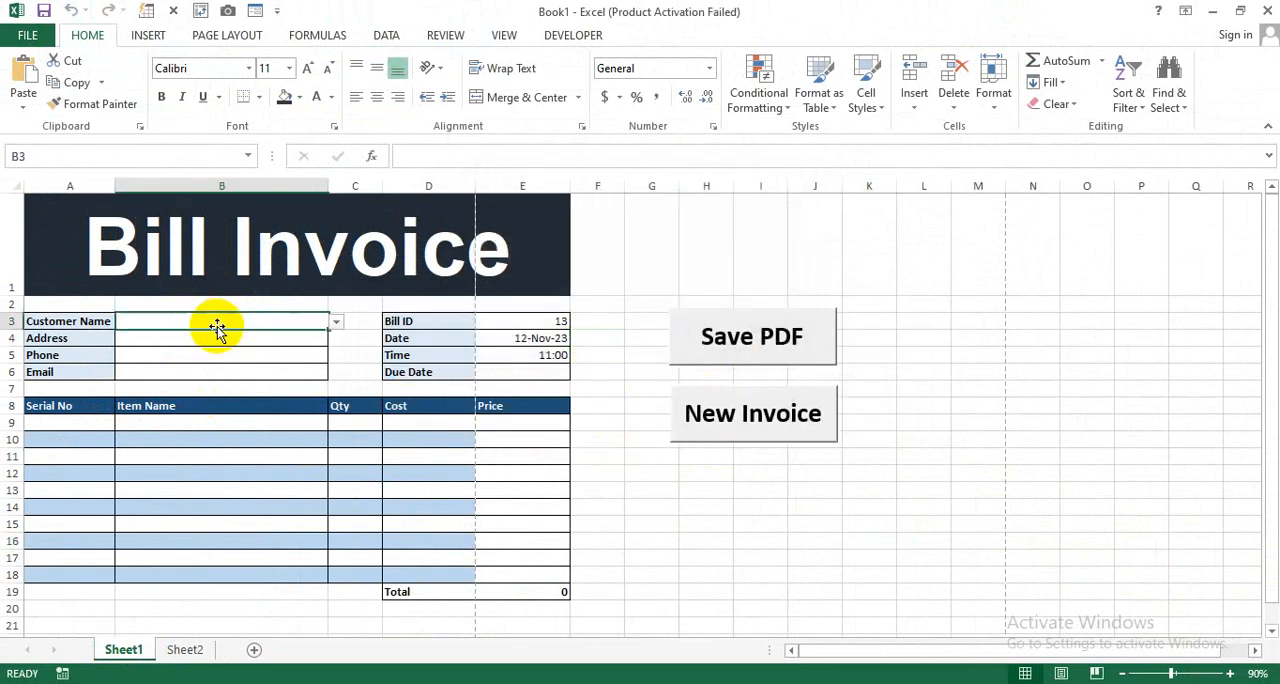
click(336, 321)
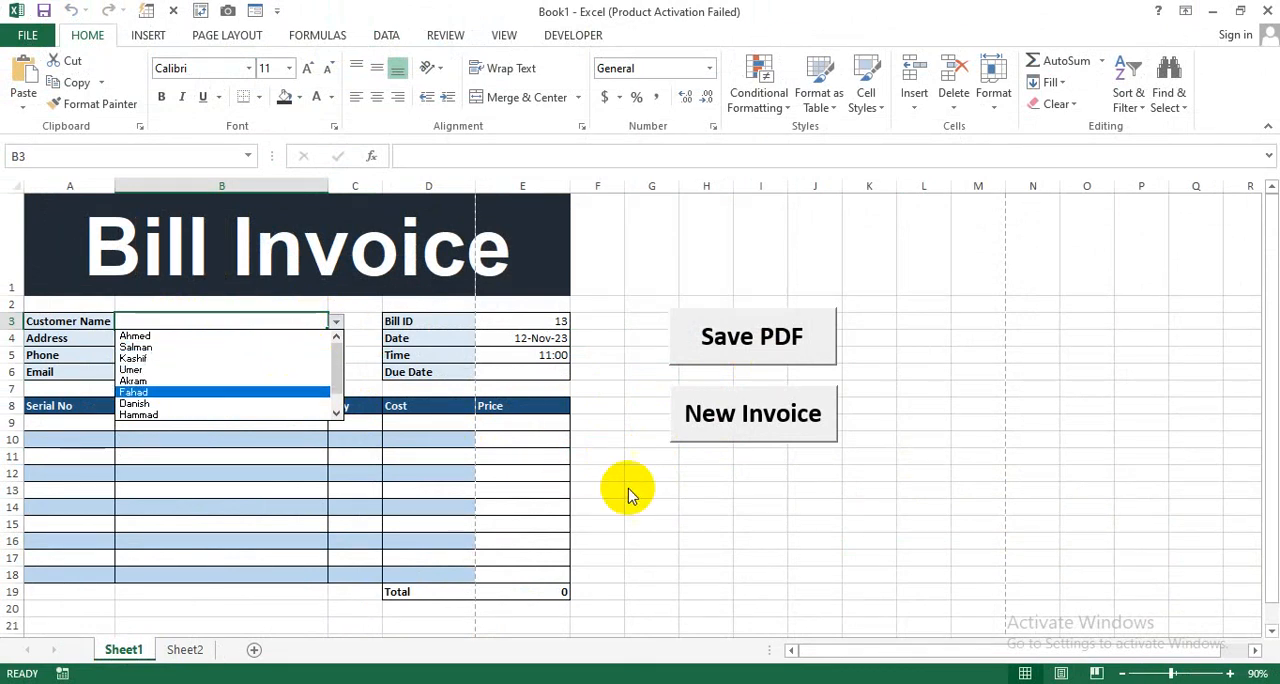
key(Escape)
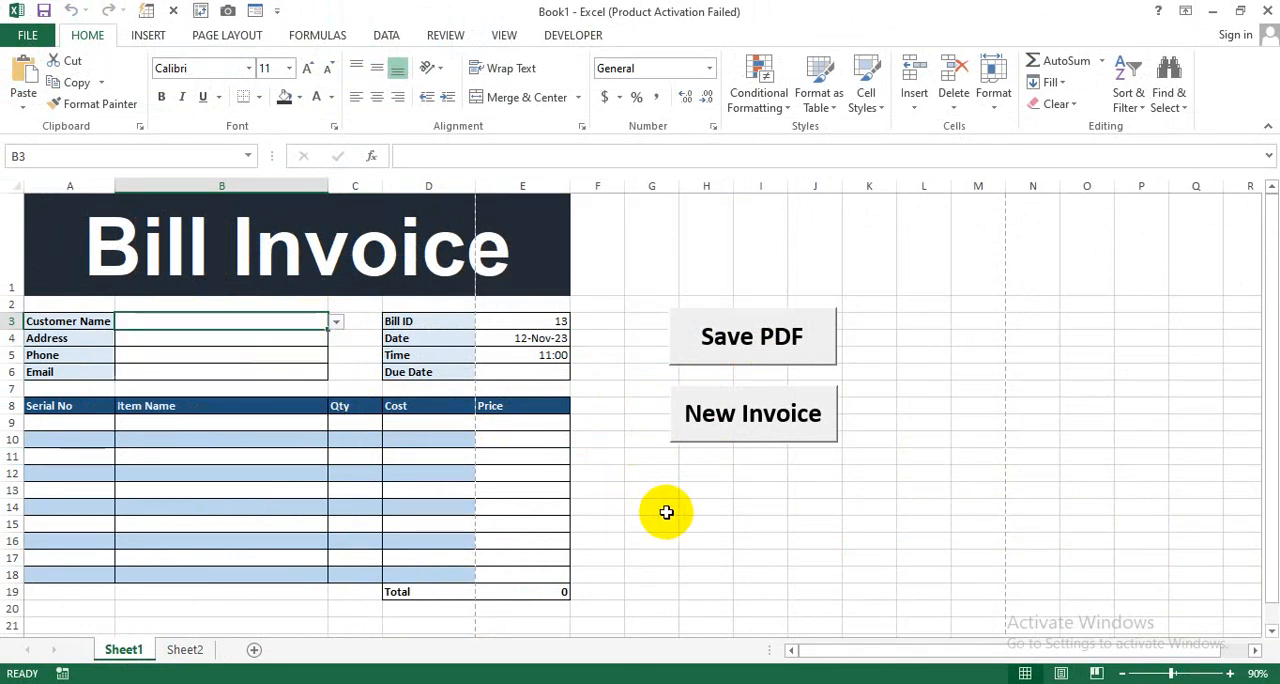